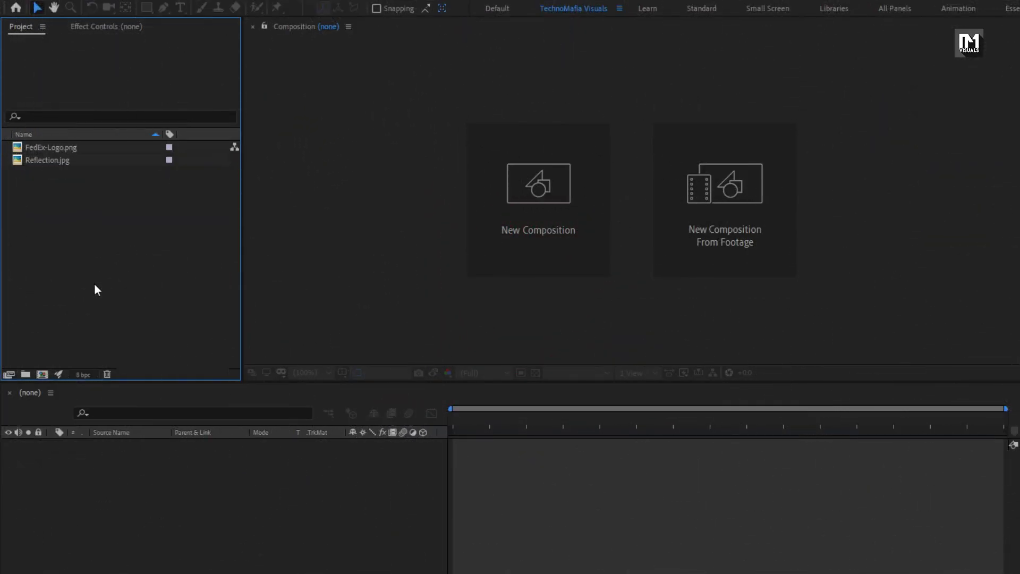
# - Check the logo and Reflection file details, then create a 5-second comp named Logo_Animation
pyautogui.click(56, 148)
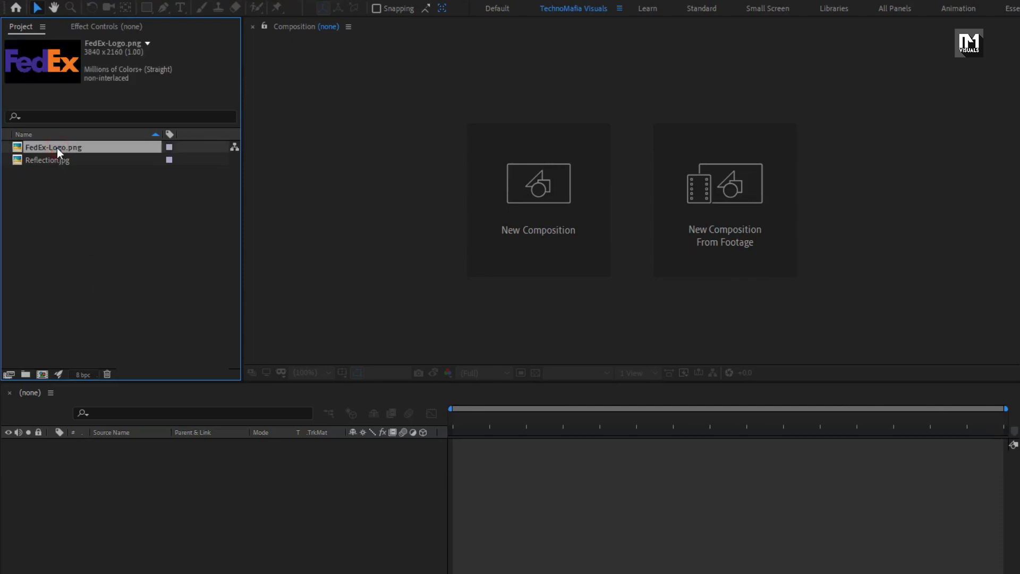
pyautogui.click(57, 157)
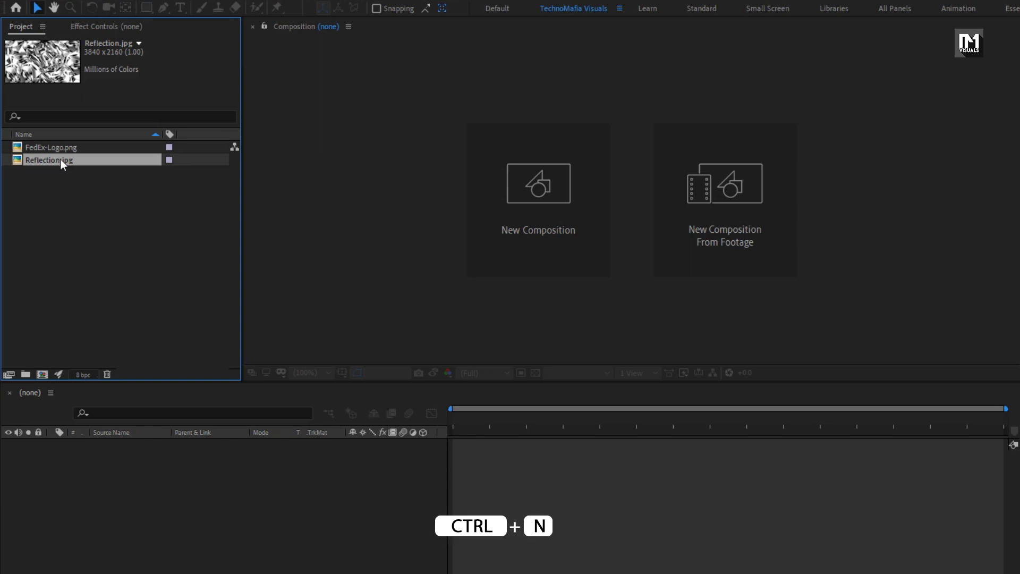
pyautogui.click(504, 214)
pyautogui.write('L')
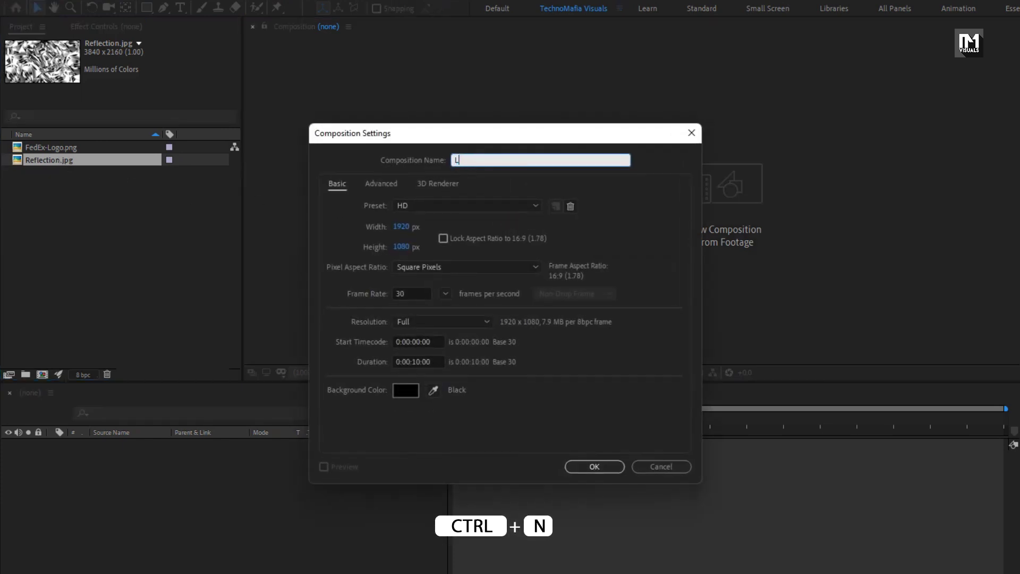
pyautogui.write('ogo_Animation')
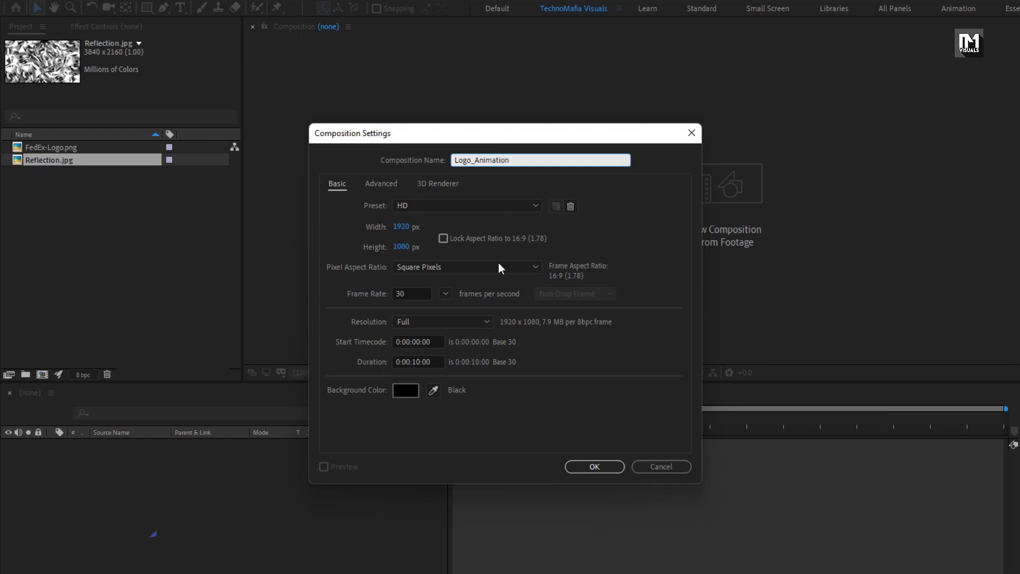
pyautogui.click(419, 361)
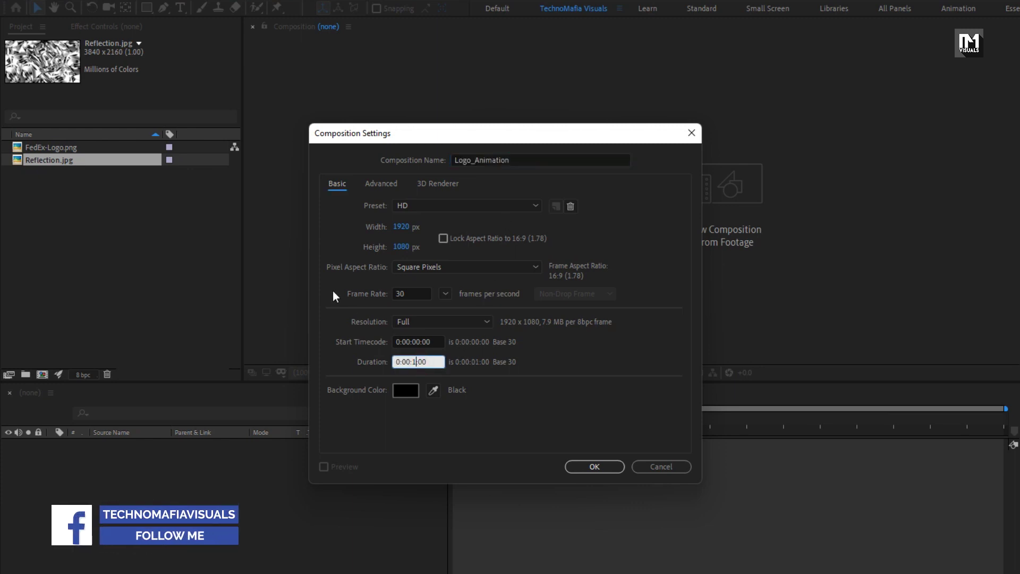
pyautogui.press('BackSpace')
pyautogui.press('BackSpace')
pyautogui.write('05')
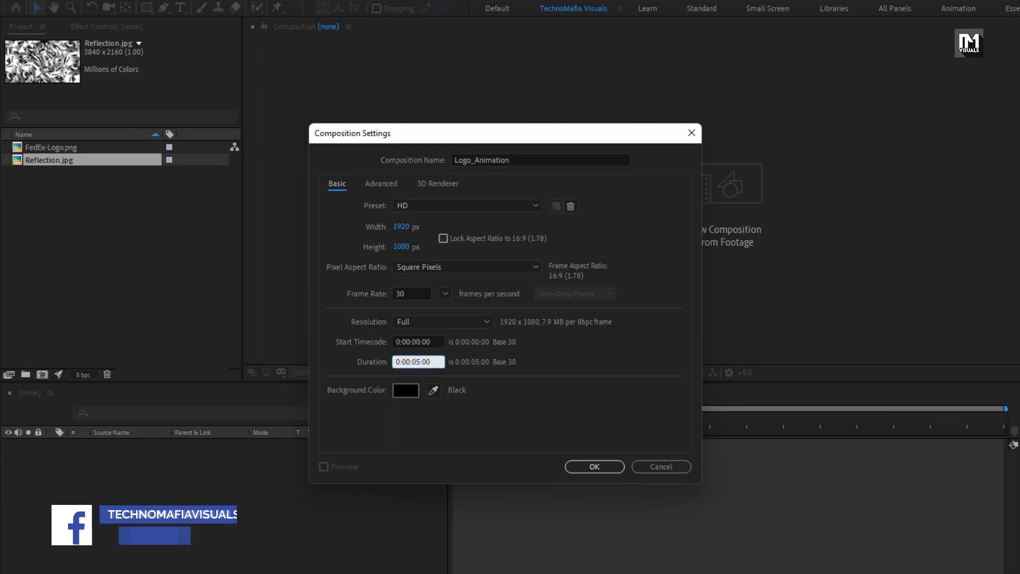
pyautogui.click(594, 466)
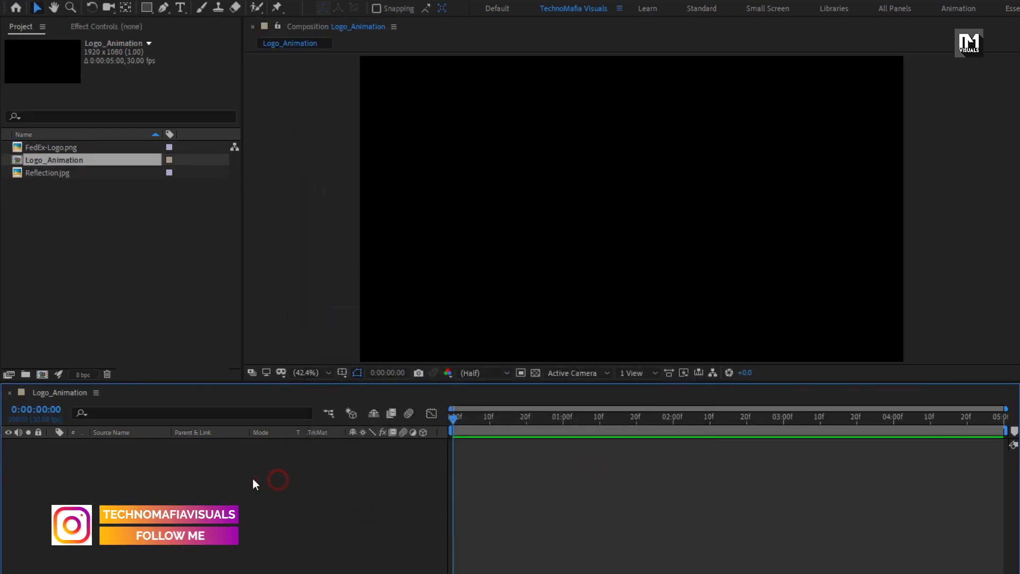
# - Add a new solid layer named BG to the composition
pyautogui.rightClick(88, 455)
pyautogui.moveTo(148, 462)
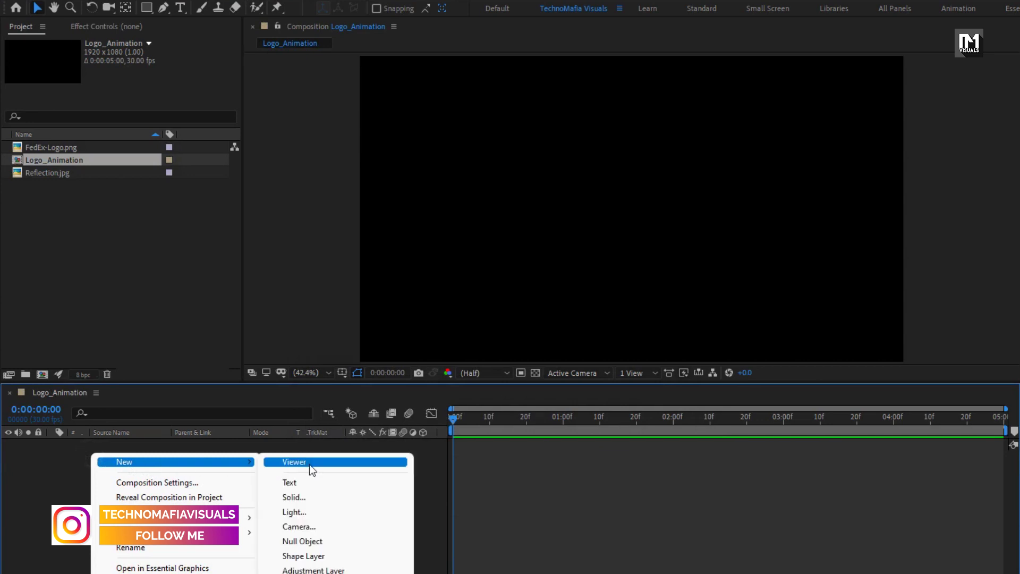
pyautogui.click(314, 495)
pyautogui.write('BG')
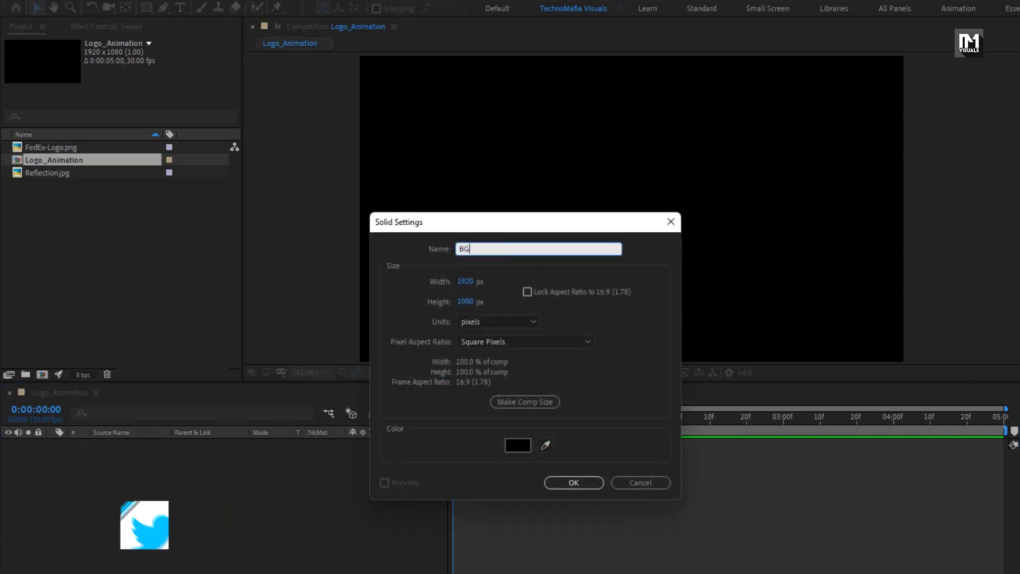
pyautogui.click(556, 482)
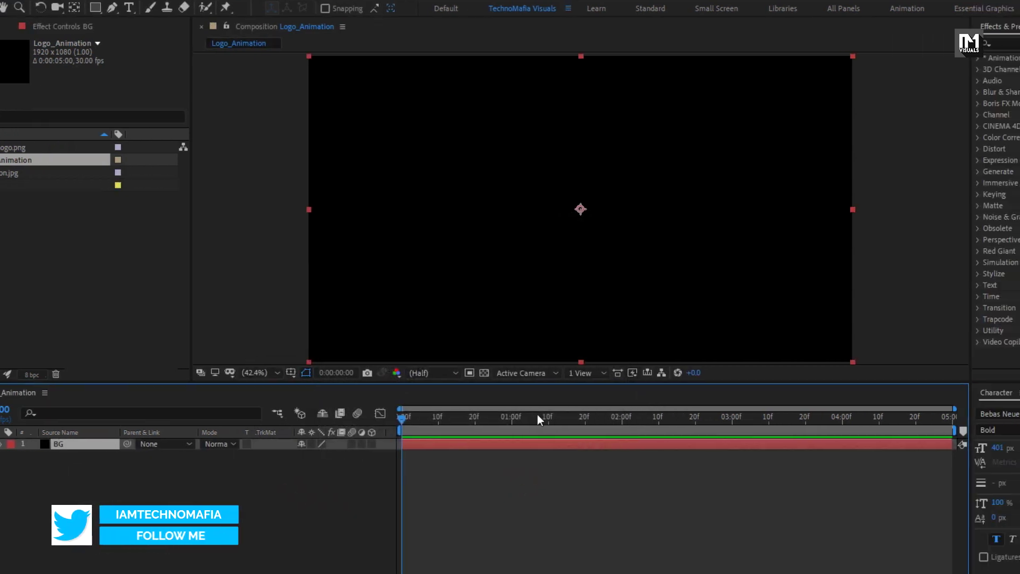
# - Apply a radial Gradient Ramp to BG from the centre to the bottom-right corner
pyautogui.click(893, 42)
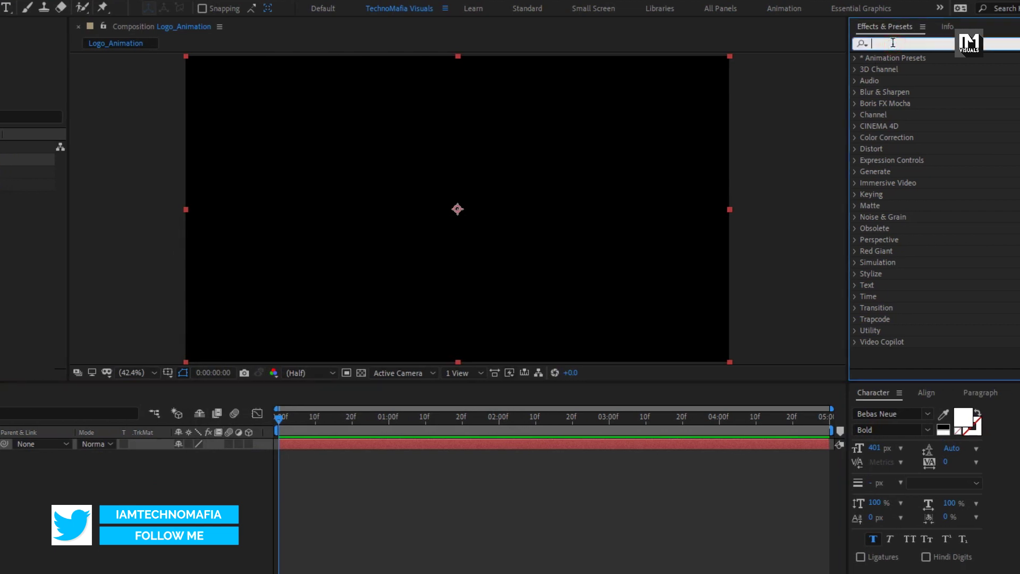
pyautogui.write('ramp')
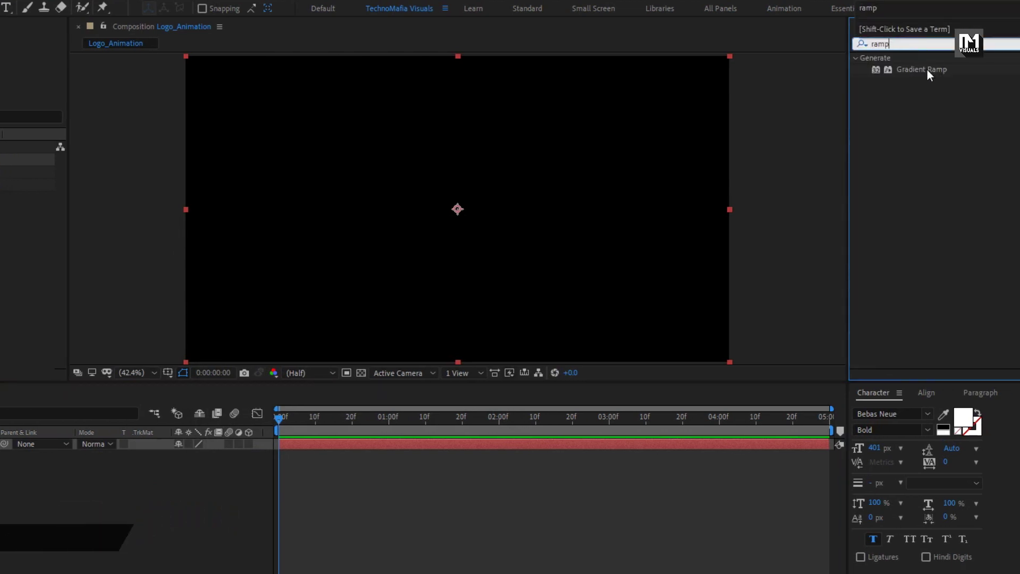
pyautogui.moveTo(929, 72); pyautogui.dragTo(403, 251)
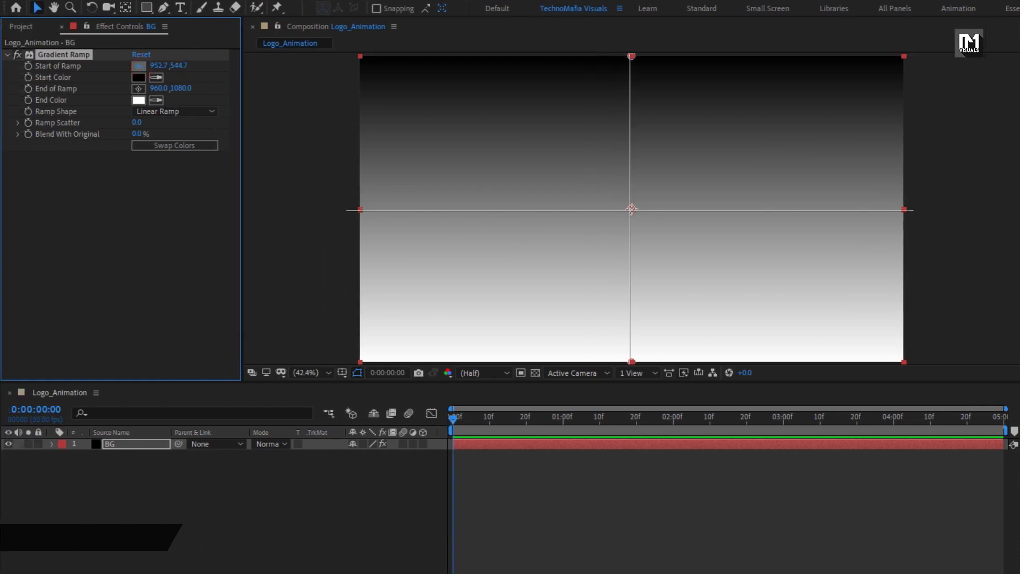
pyautogui.click(631, 210)
pyautogui.click(139, 89)
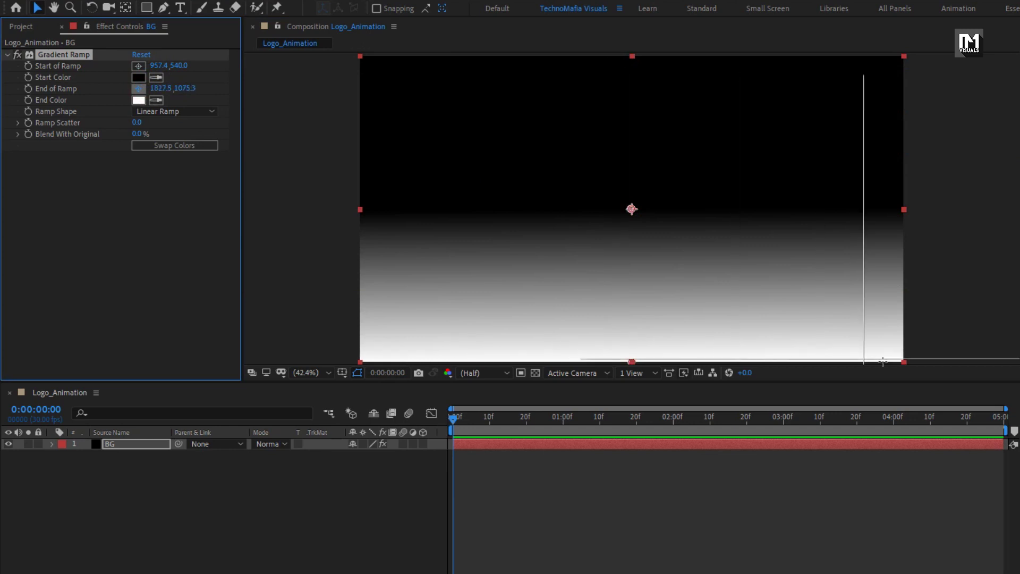
pyautogui.click(903, 359)
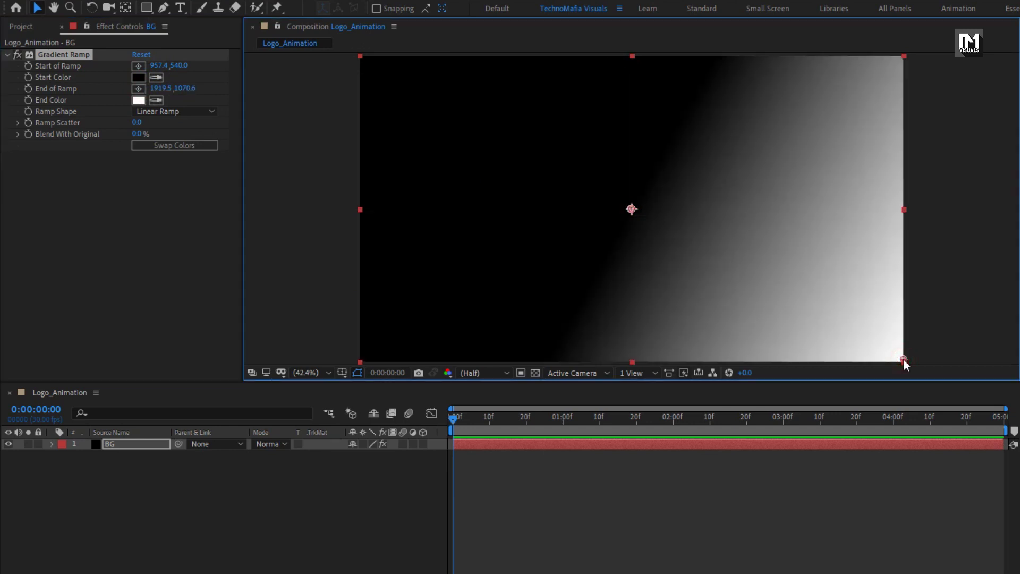
pyautogui.click(169, 111)
pyautogui.click(173, 139)
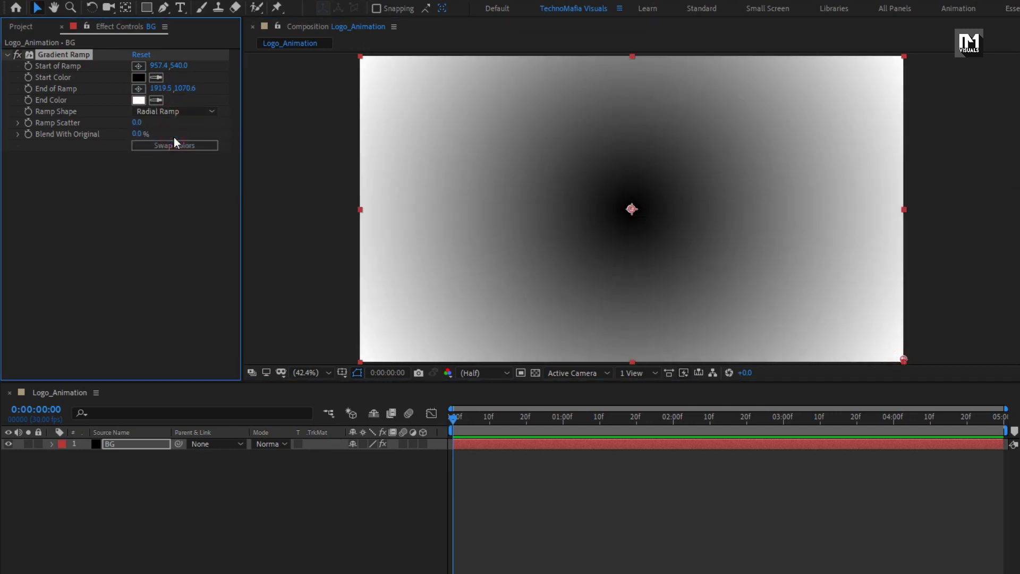
# - Set the gradient End Color to black and Start Color to dark navy 172440
pyautogui.click(139, 100)
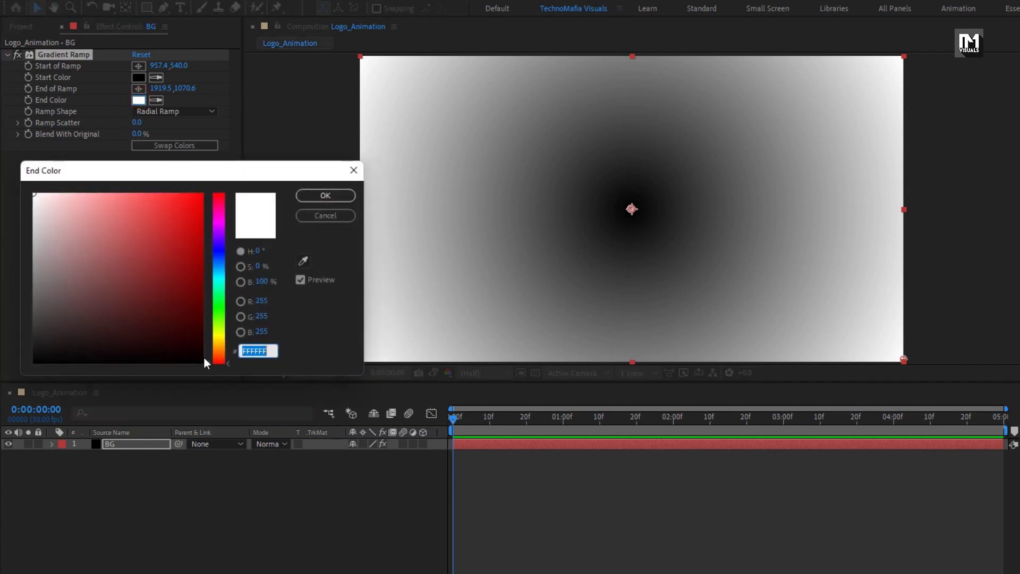
pyautogui.moveTo(159, 337); pyautogui.dragTo(31, 363)
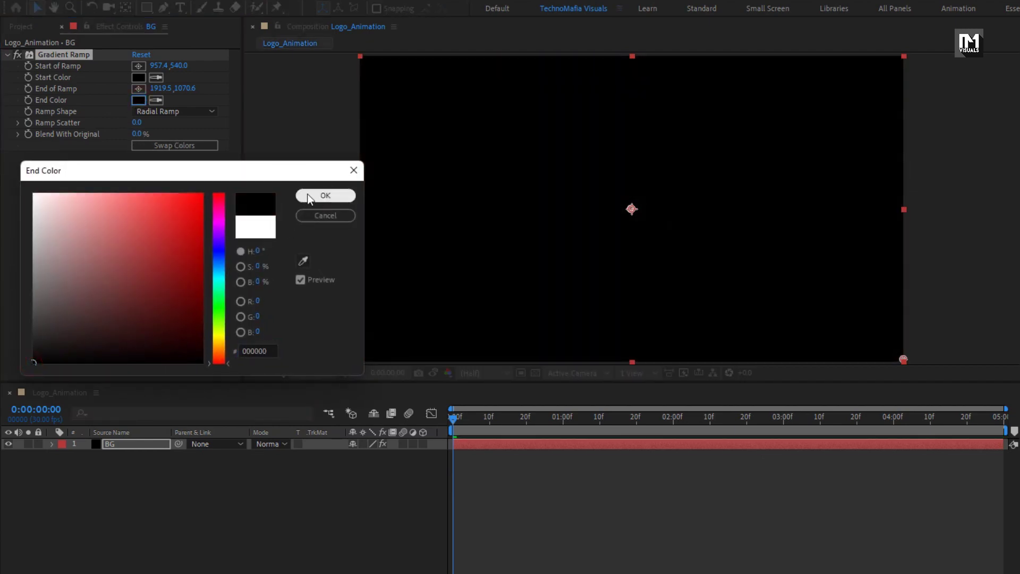
pyautogui.click(325, 195)
pyautogui.click(138, 78)
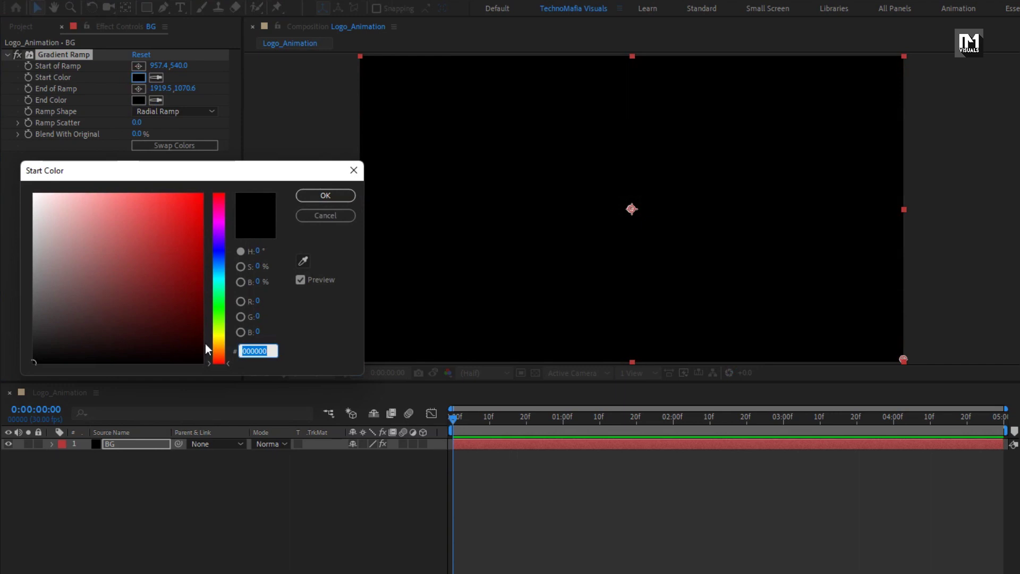
pyautogui.moveTo(207, 349); pyautogui.dragTo(218, 259)
pyautogui.click(128, 332)
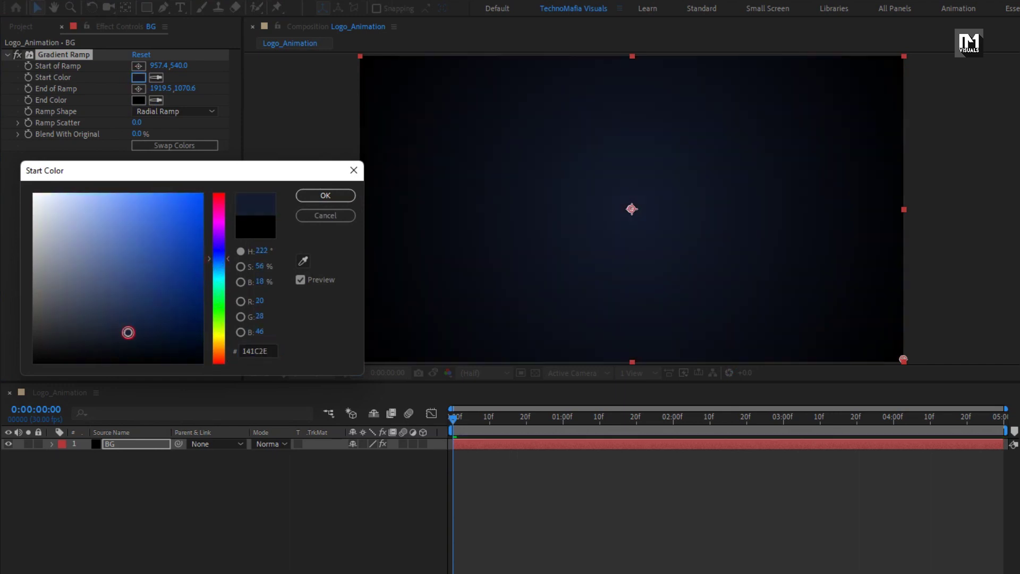
pyautogui.moveTo(128, 332); pyautogui.dragTo(135, 329)
pyautogui.moveTo(135, 330)
pyautogui.mouseDown()
pyautogui.moveTo(149, 328)
pyautogui.moveTo(141, 320)
pyautogui.mouseUp()
pyautogui.click(307, 197)
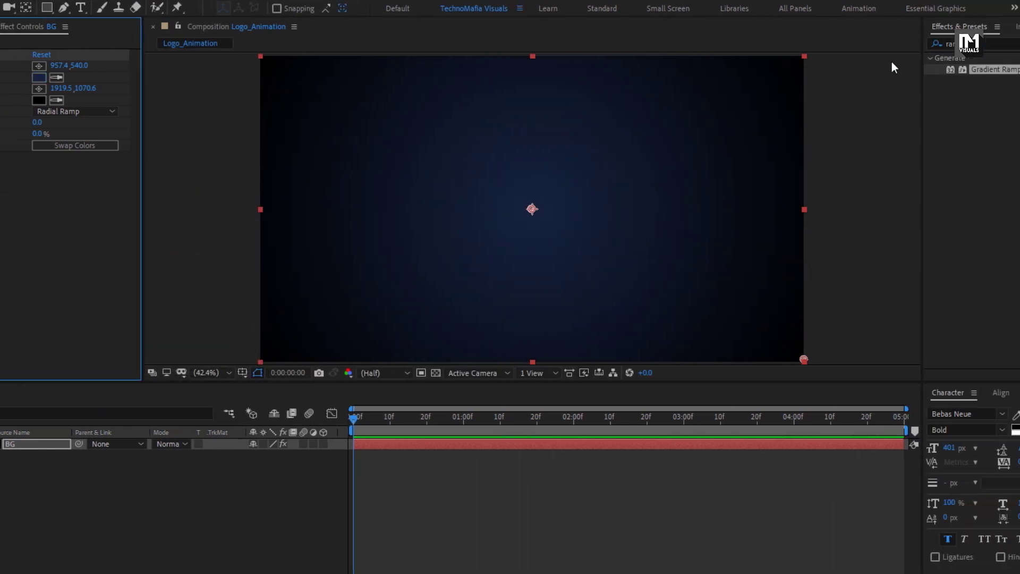
# - Apply Noise at 5% Amount to BG and select FedEx-Logo.png in the project
pyautogui.click(860, 47)
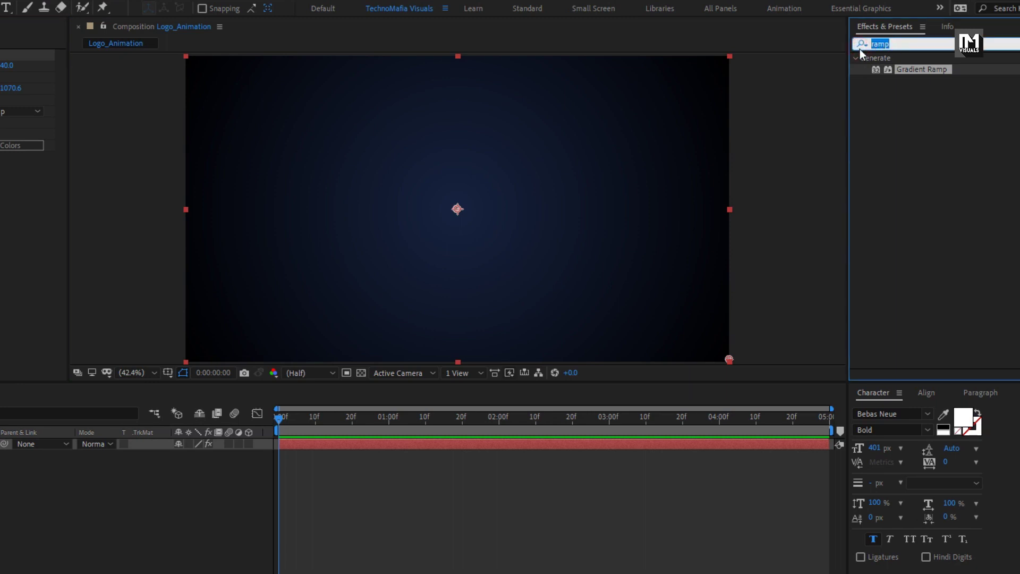
pyautogui.write('noise')
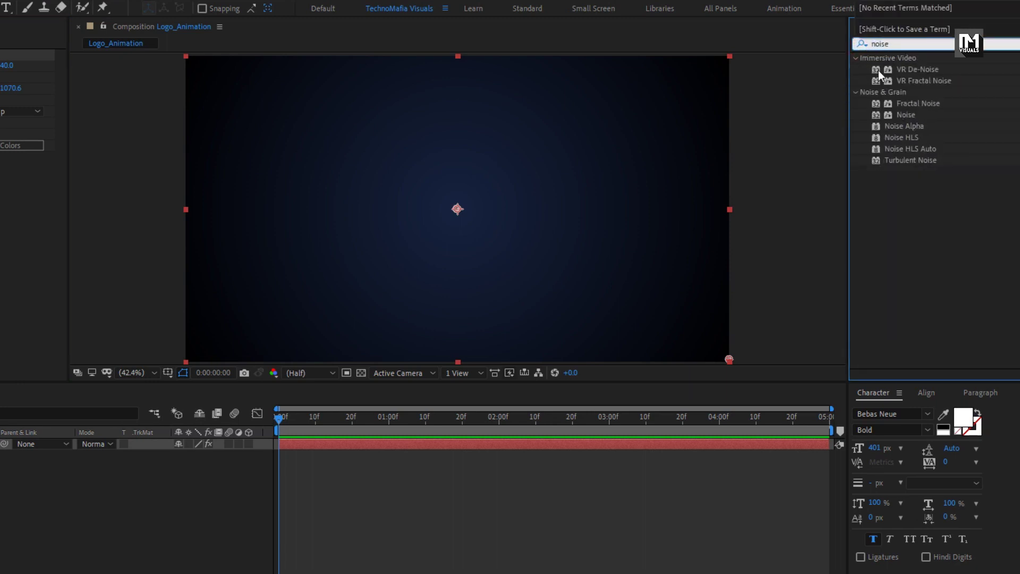
pyautogui.moveTo(910, 115); pyautogui.dragTo(445, 177)
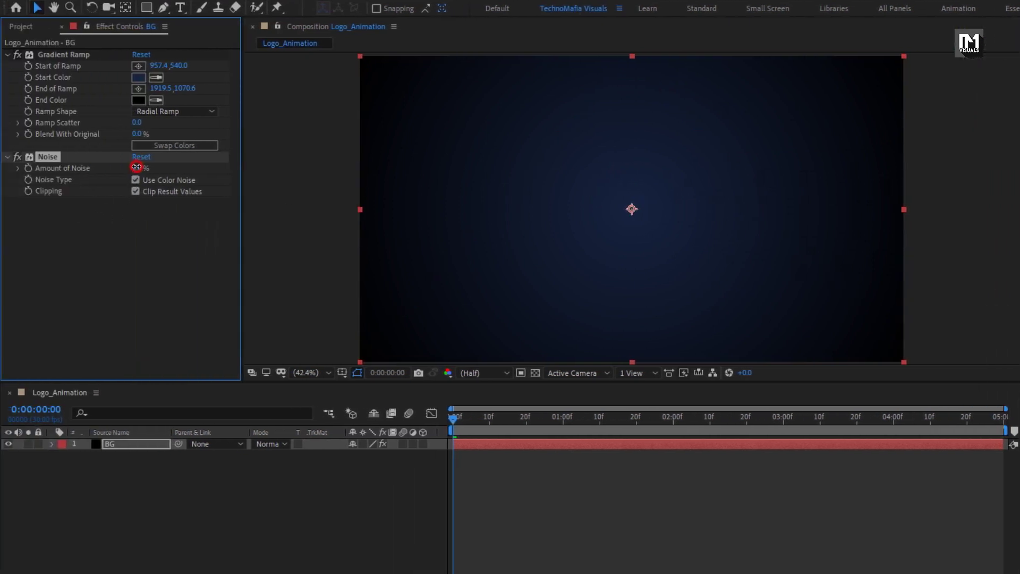
pyautogui.click(136, 167)
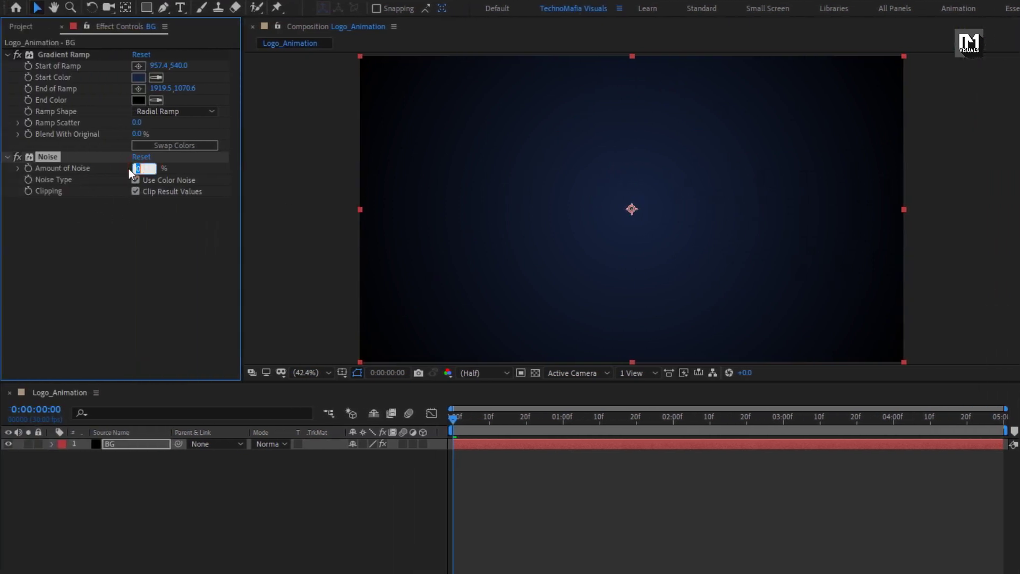
pyautogui.click(126, 473)
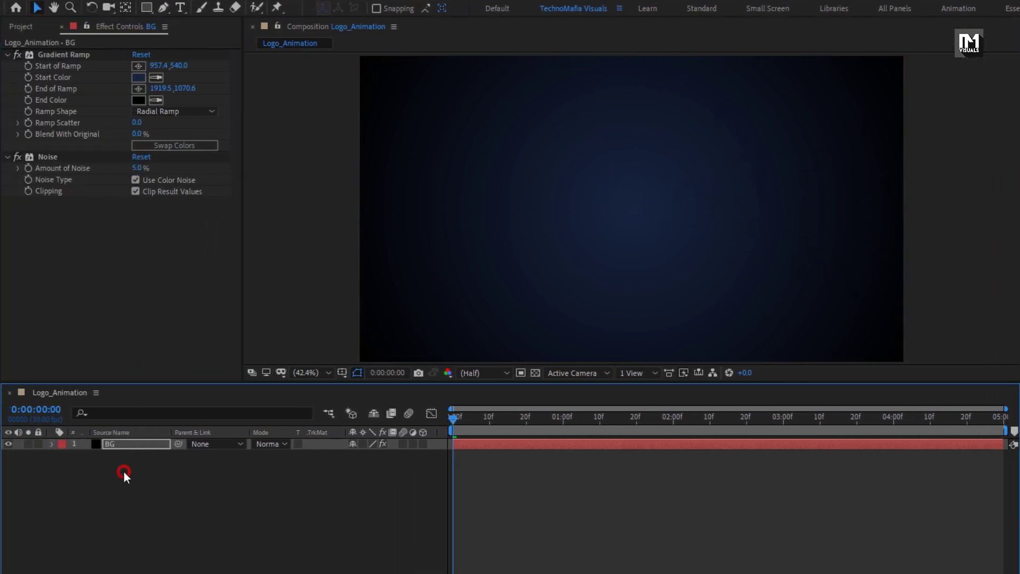
pyautogui.click(18, 30)
pyautogui.click(43, 148)
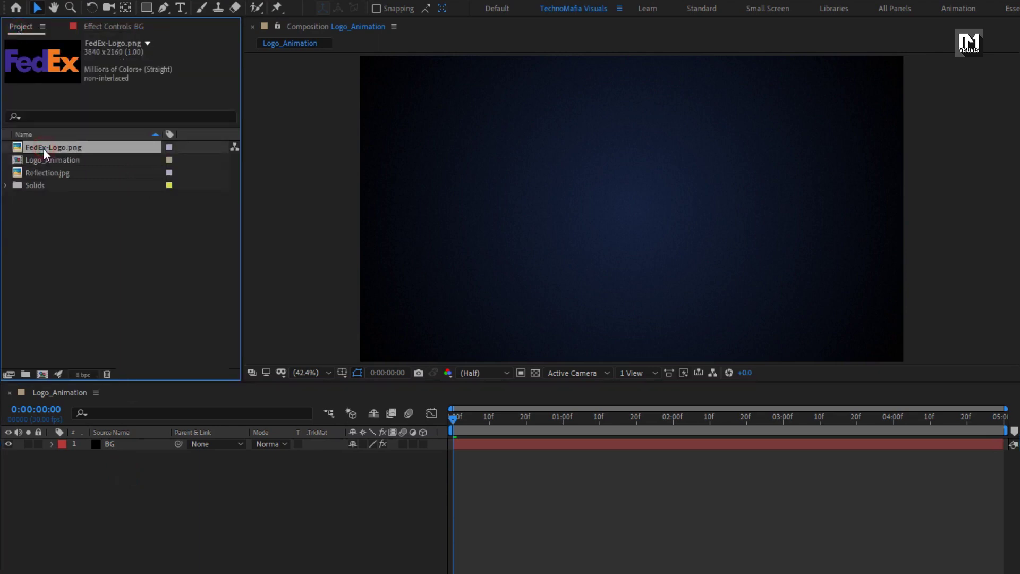
# - Add the FedEx logo to the timeline and scale it to 25%
pyautogui.moveTo(44, 149); pyautogui.dragTo(144, 441)
pyautogui.press('s')
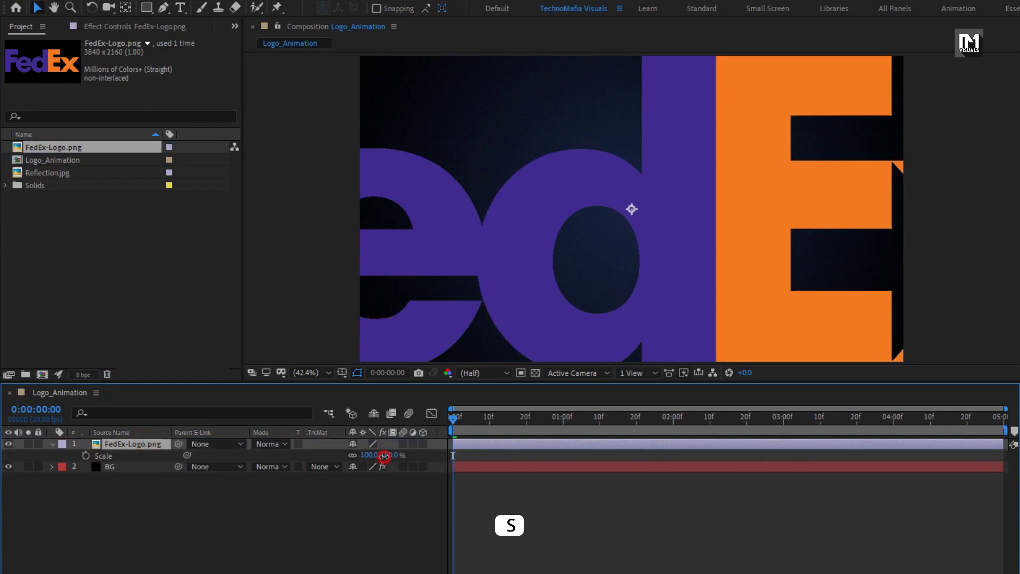
pyautogui.moveTo(383, 456); pyautogui.dragTo(336, 458)
pyautogui.click(51, 444)
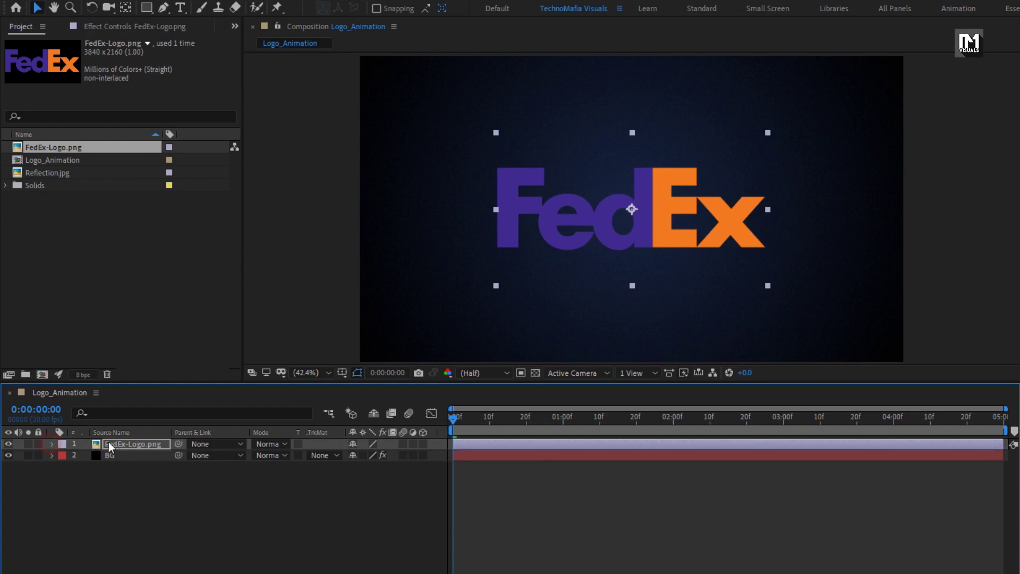
# - Pre-compose the logo layer into a comp named Logo, moving all attributes
pyautogui.rightClick(129, 440)
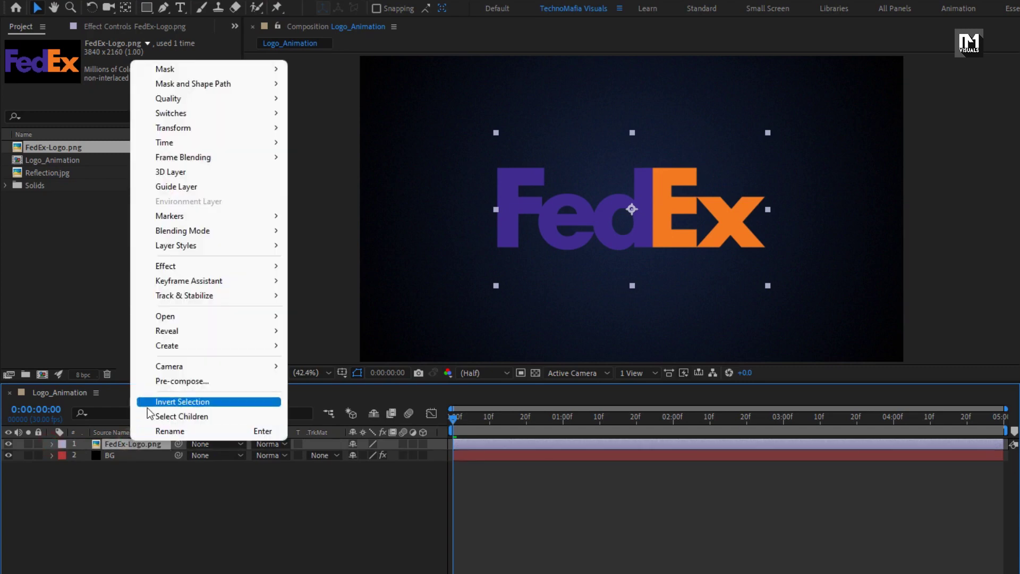
pyautogui.click(155, 381)
pyautogui.write('Logo')
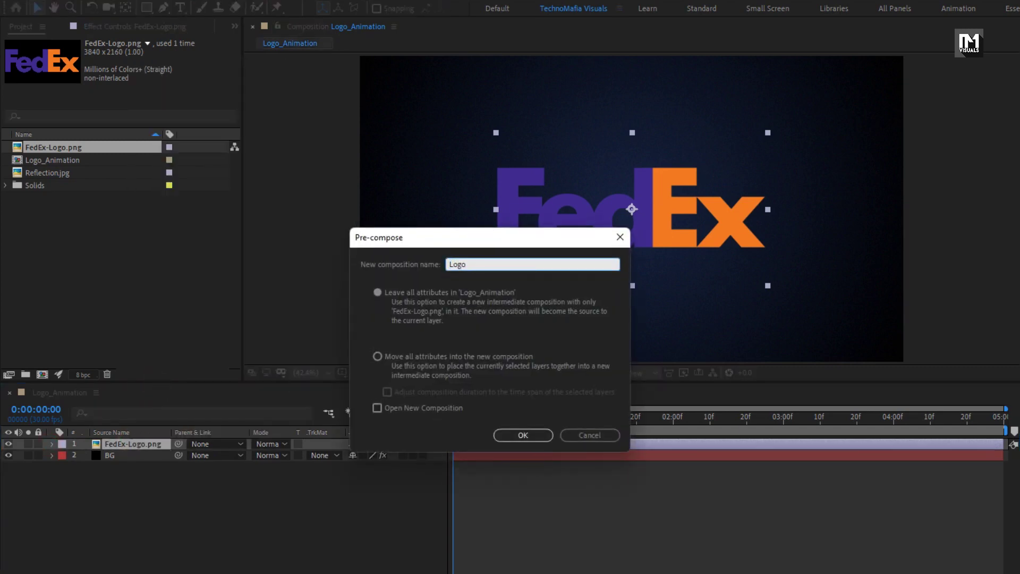
pyautogui.click(377, 356)
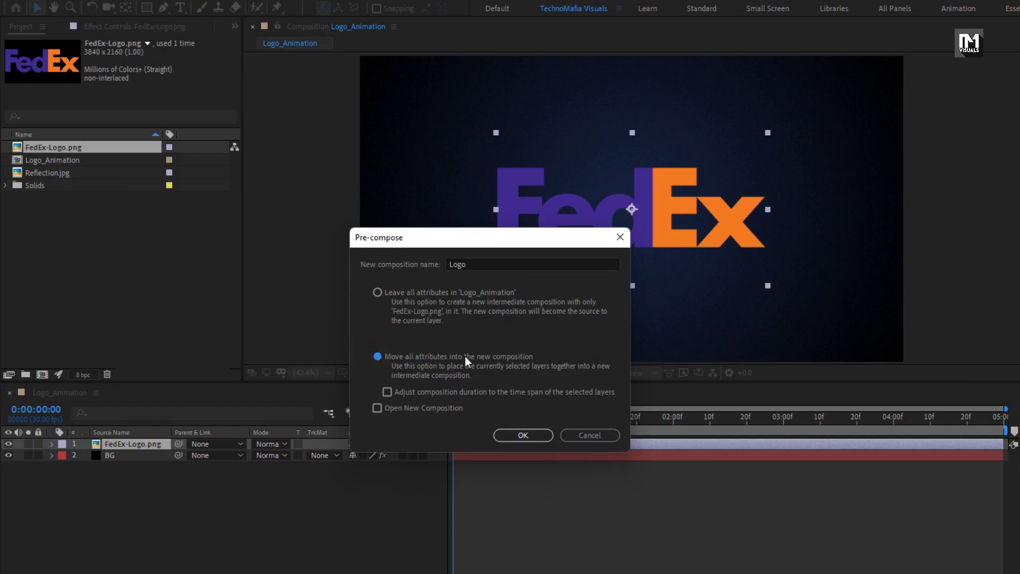
pyautogui.click(526, 435)
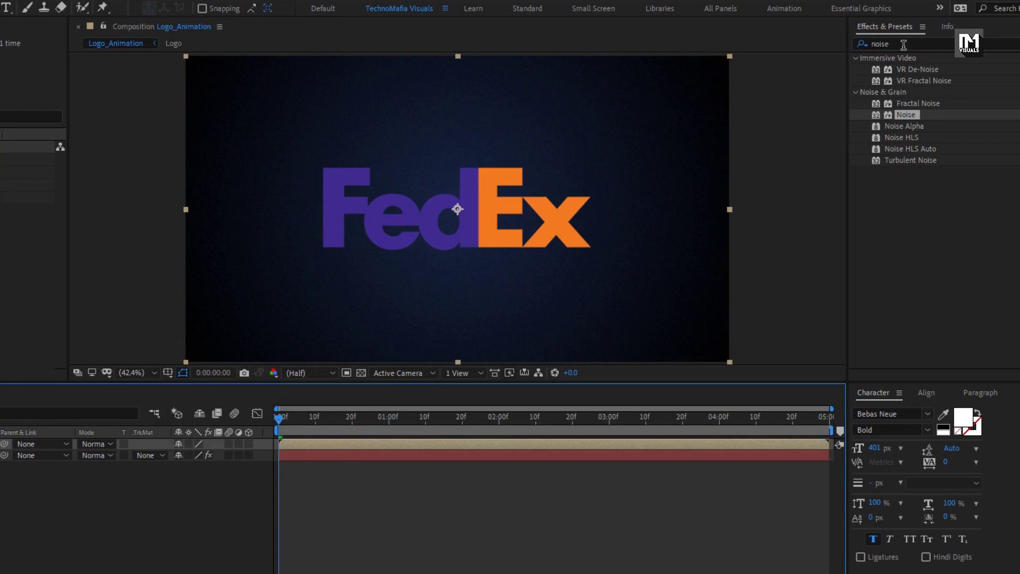
# - Apply CC Radial Fast Blur to Logo and keyframe its Center at the lower right
pyautogui.click(864, 46)
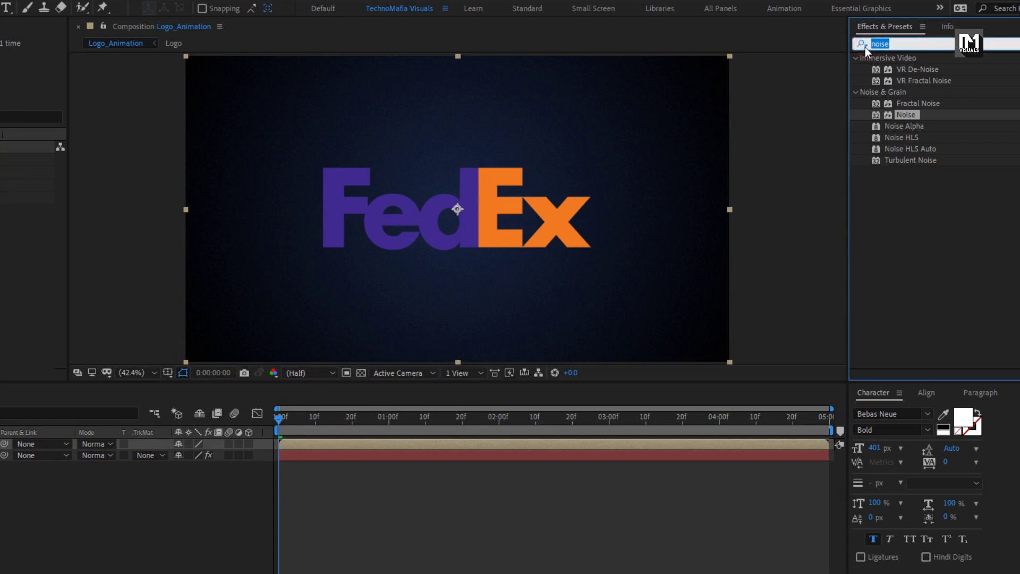
pyautogui.write('cc rad')
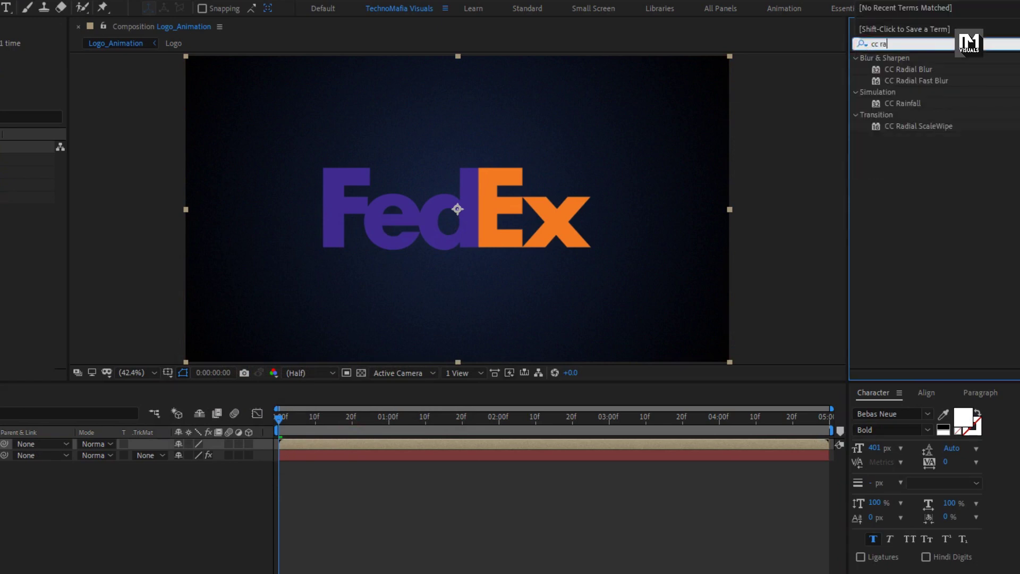
pyautogui.click(906, 78)
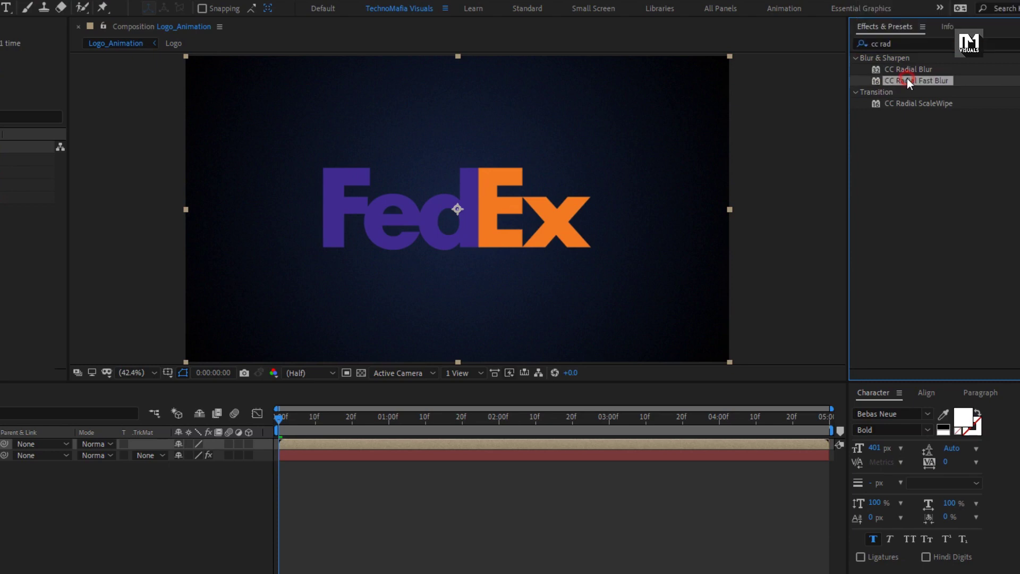
pyautogui.moveTo(906, 78); pyautogui.dragTo(506, 198)
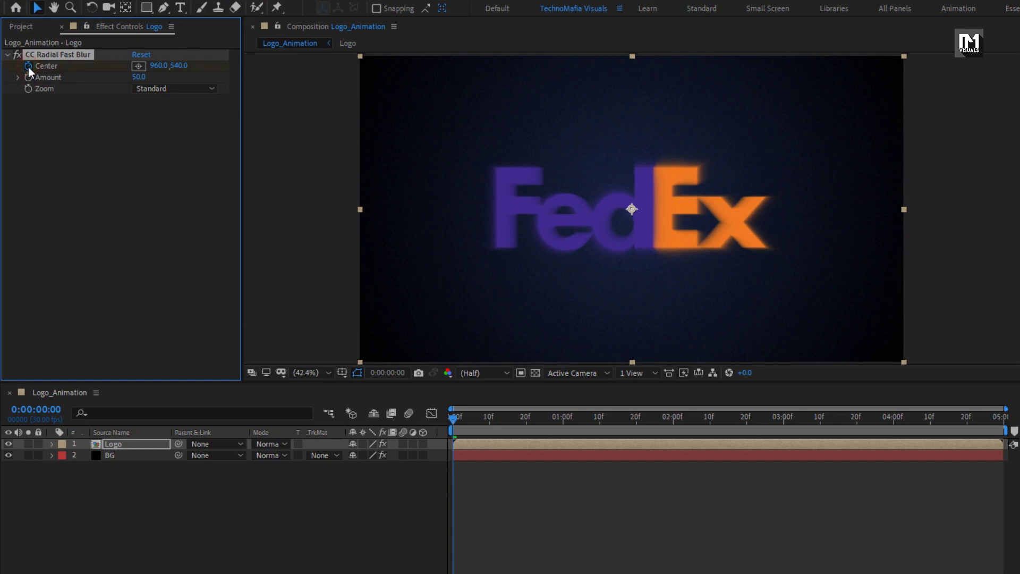
pyautogui.click(139, 66)
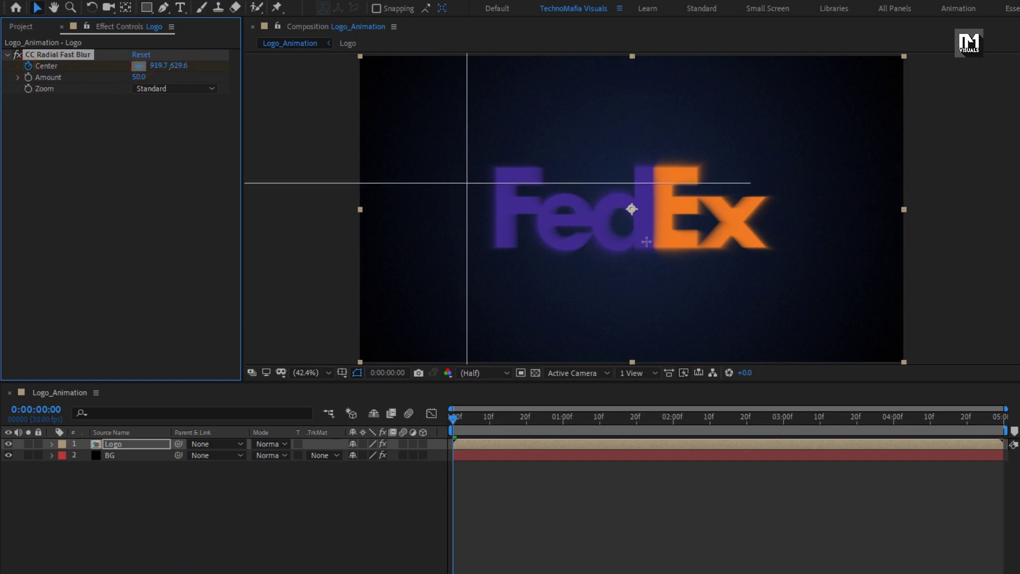
pyautogui.click(818, 310)
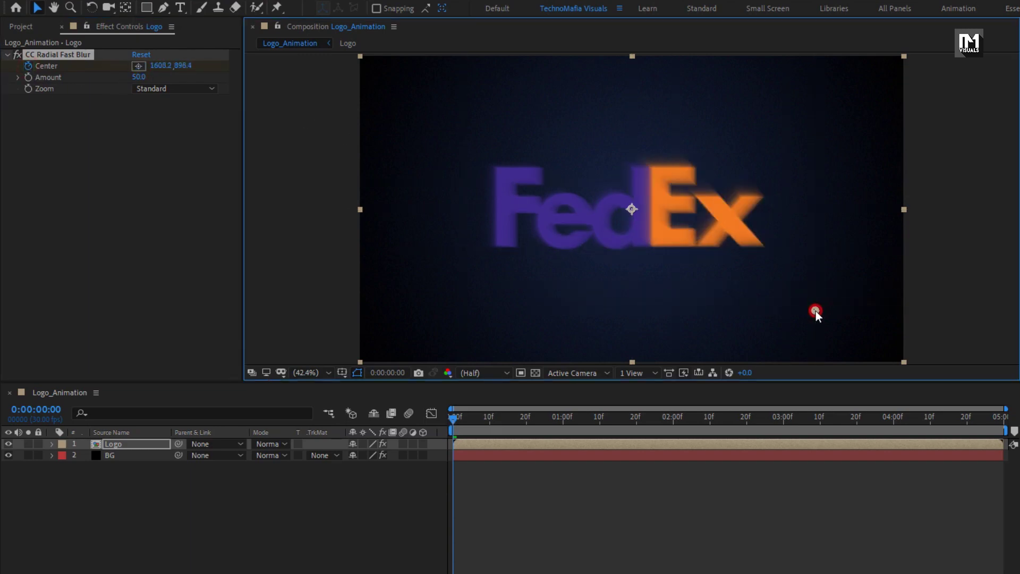
# - At the comp's end, keyframe the blur Center at the upper left
pyautogui.click(115, 441)
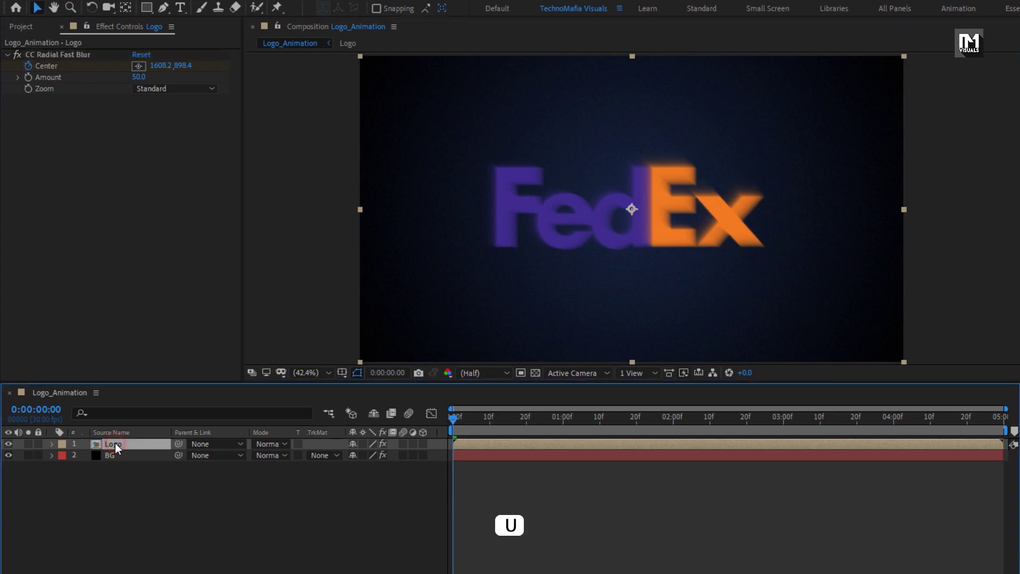
pyautogui.press('u')
pyautogui.moveTo(479, 417); pyautogui.dragTo(1004, 411)
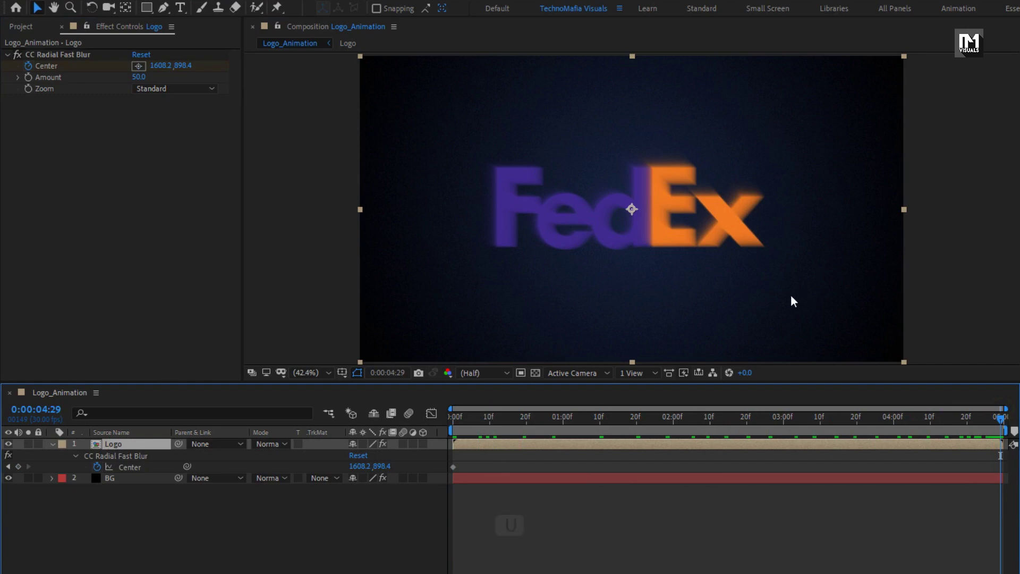
pyautogui.click(54, 55)
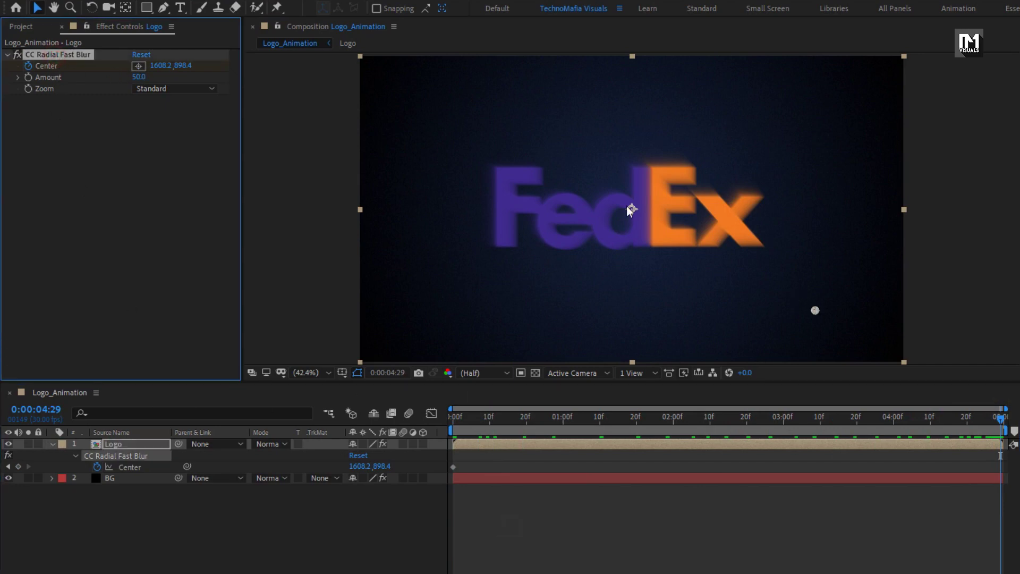
pyautogui.moveTo(815, 310); pyautogui.dragTo(504, 102)
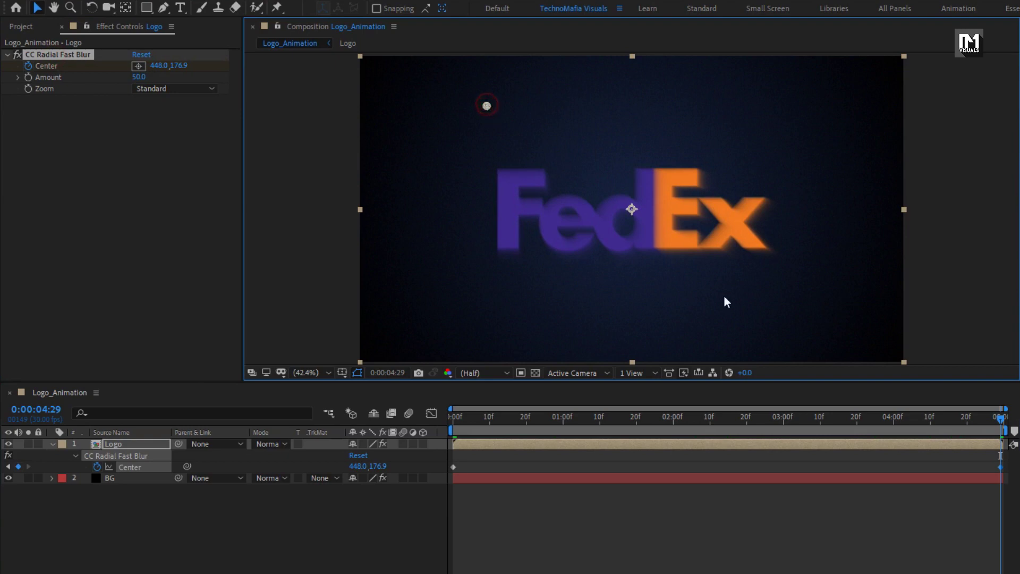
pyautogui.moveTo(1000, 417); pyautogui.dragTo(816, 406)
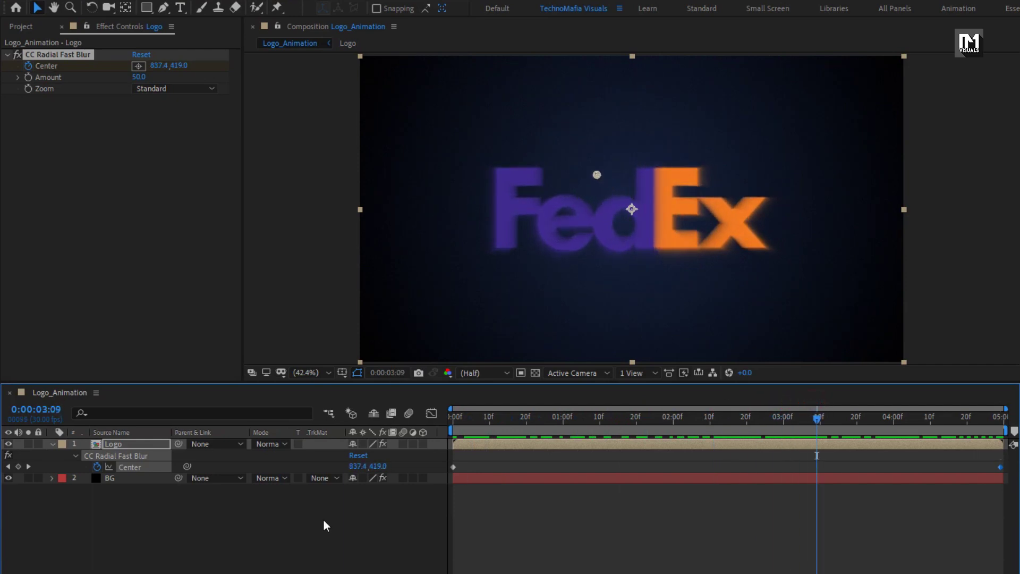
# - Apply Easy Ease to both Center keyframes and scrub to check the motion
pyautogui.moveTo(1007, 457); pyautogui.dragTo(432, 472)
pyautogui.rightClick(453, 445)
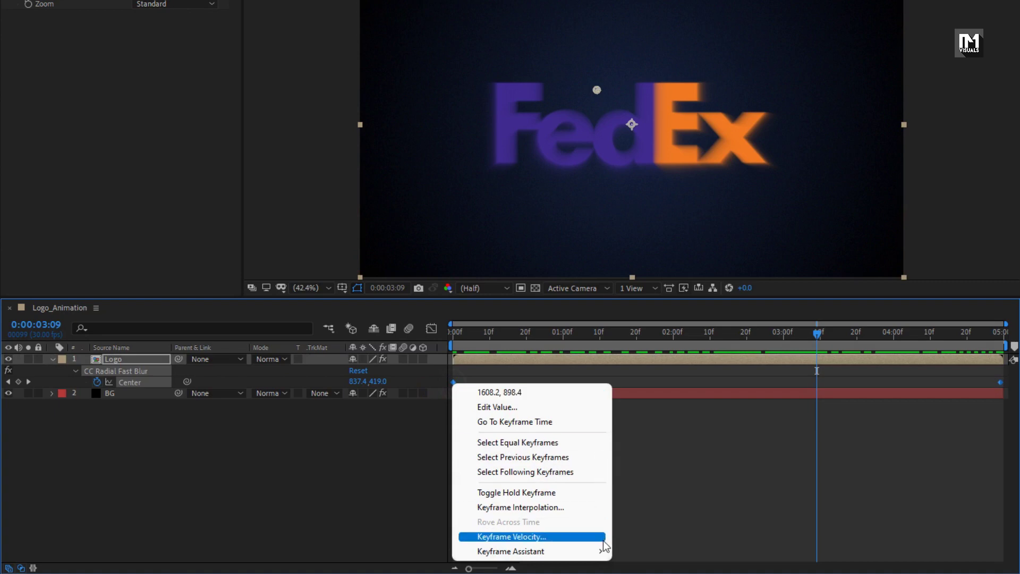
pyautogui.moveTo(526, 573)
pyautogui.click(661, 466)
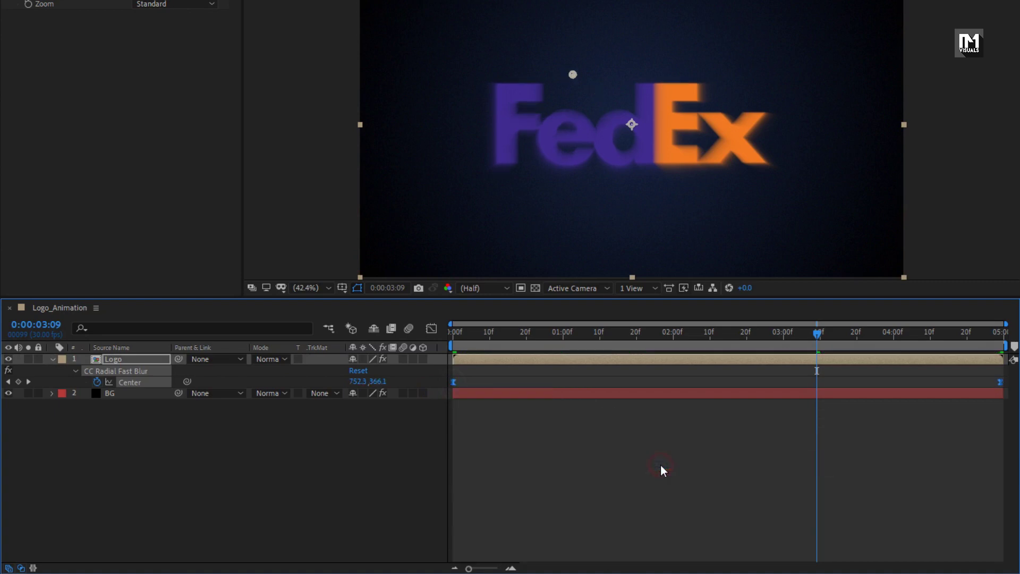
pyautogui.moveTo(738, 334); pyautogui.dragTo(718, 339)
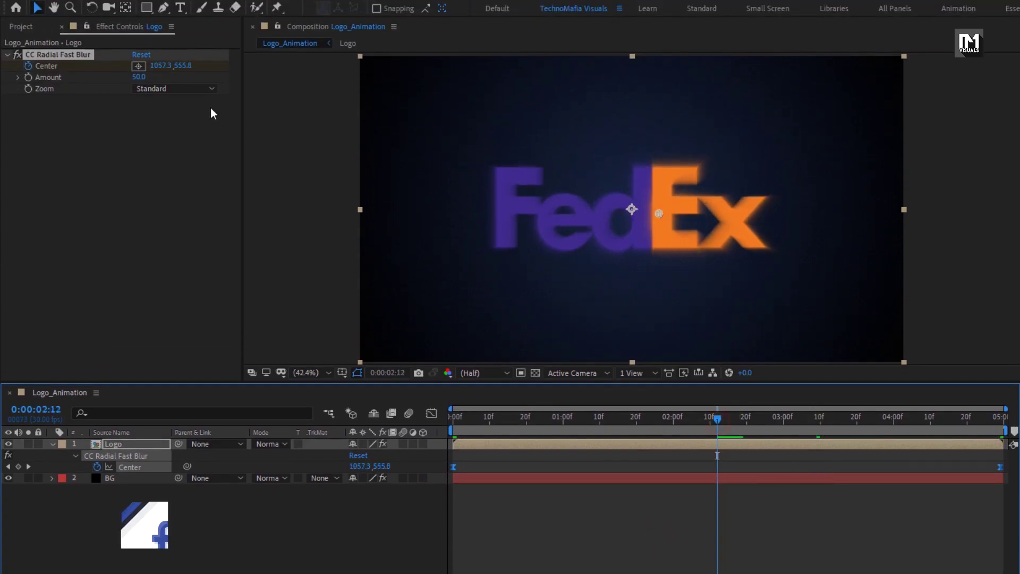
# - Set the radial blur Amount to 90 and Zoom to Brightest, then preview the streaks
pyautogui.click(139, 77)
pyautogui.write('90')
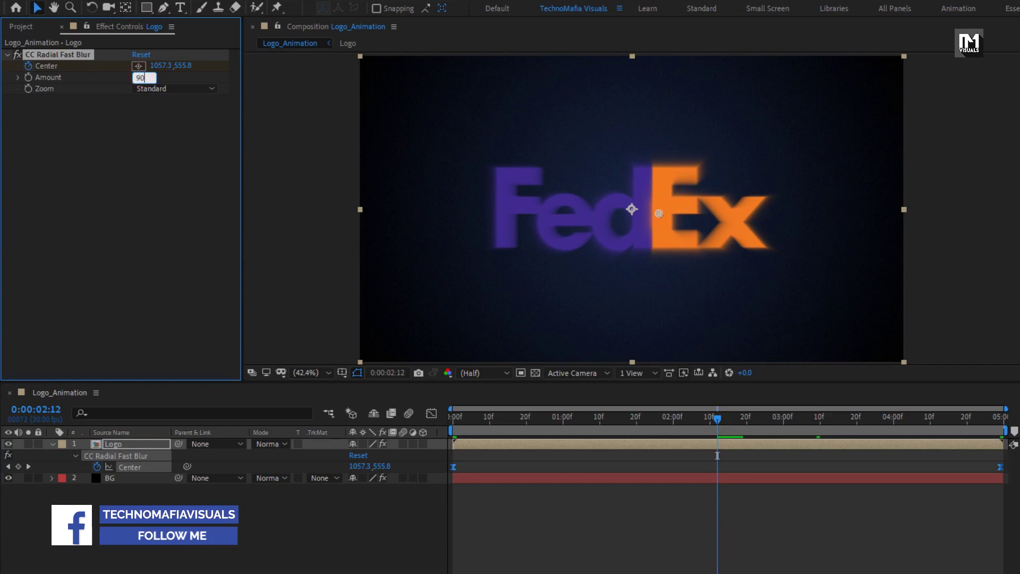
pyautogui.press('Return')
pyautogui.click(149, 88)
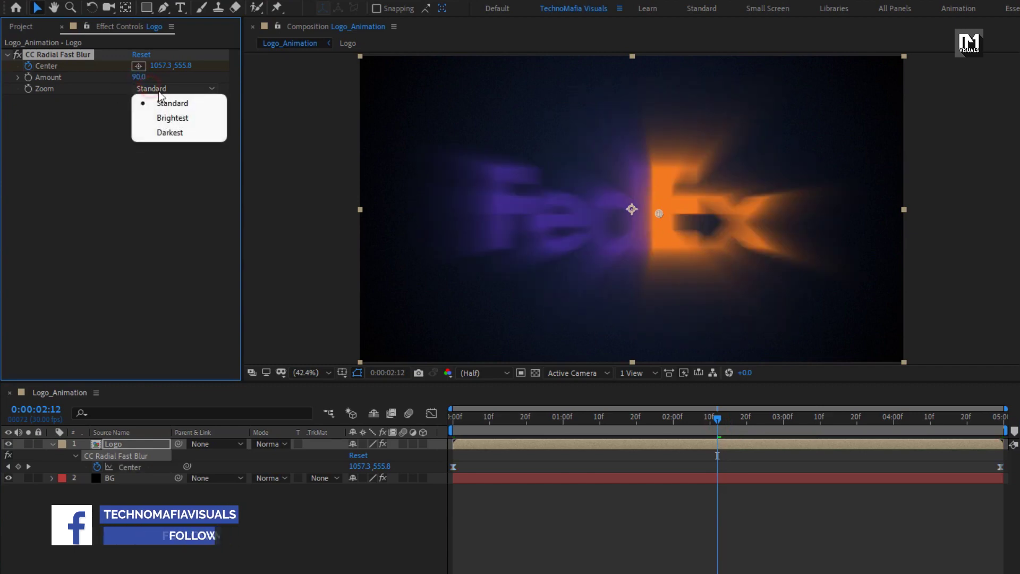
pyautogui.click(193, 115)
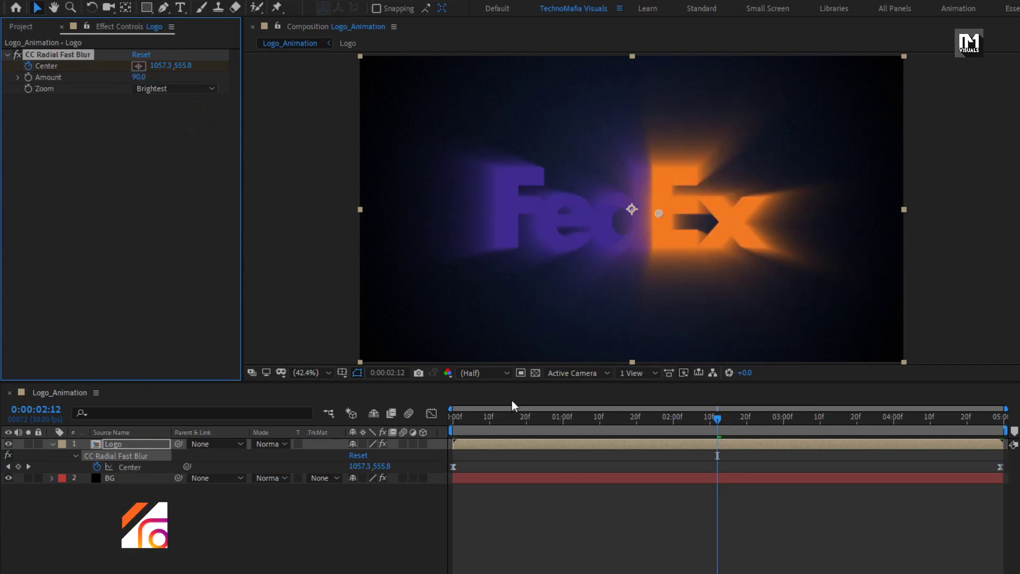
pyautogui.moveTo(597, 418); pyautogui.dragTo(551, 408)
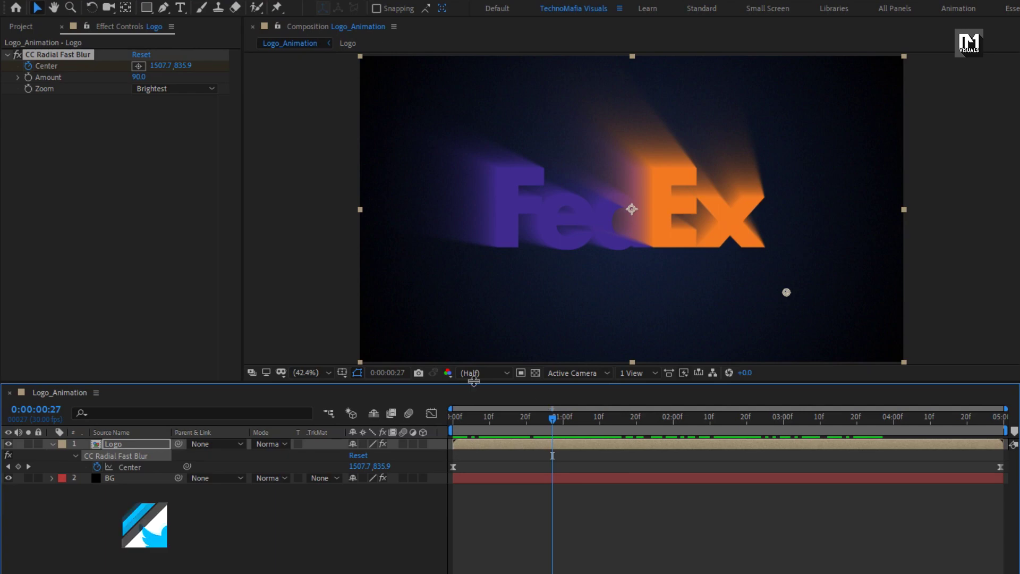
pyautogui.click(8, 56)
# - Apply a Fill effect to Logo with its colour set to black
pyautogui.click(909, 43)
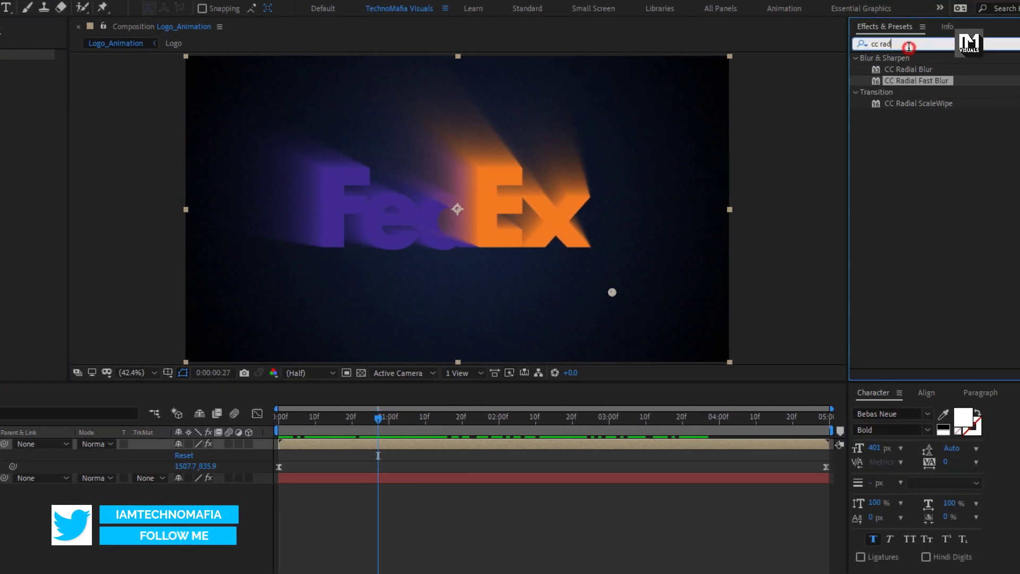
pyautogui.write('fill')
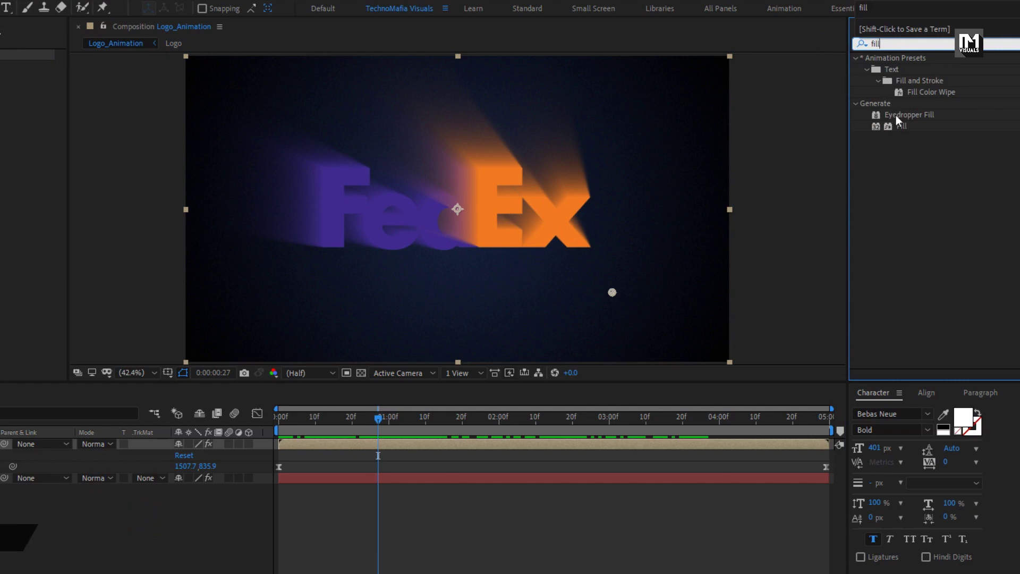
pyautogui.moveTo(901, 126); pyautogui.dragTo(547, 177)
pyautogui.moveTo(487, 186); pyautogui.dragTo(486, 186)
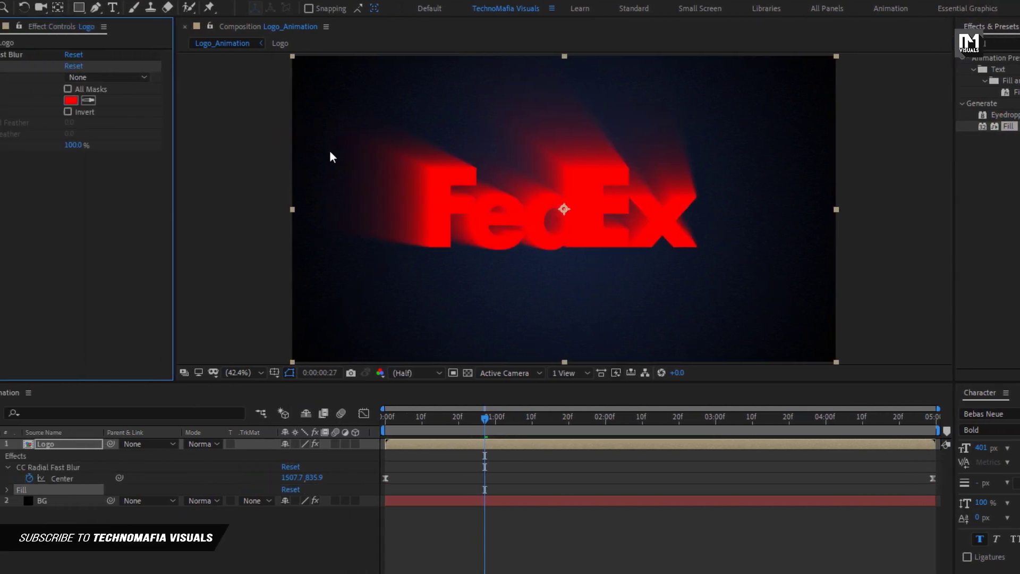
pyautogui.click(139, 100)
pyautogui.moveTo(109, 291); pyautogui.dragTo(33, 362)
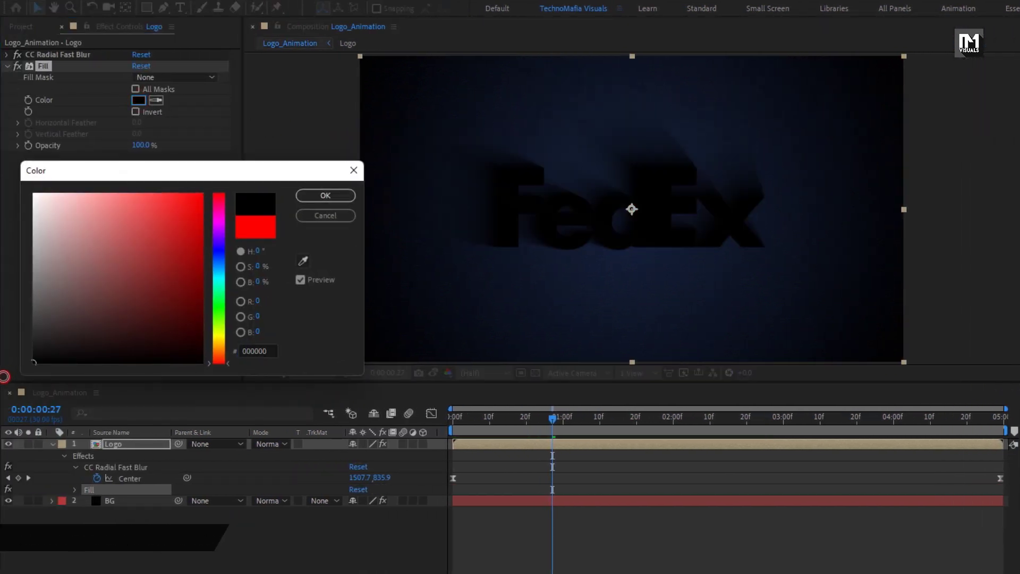
pyautogui.click(312, 195)
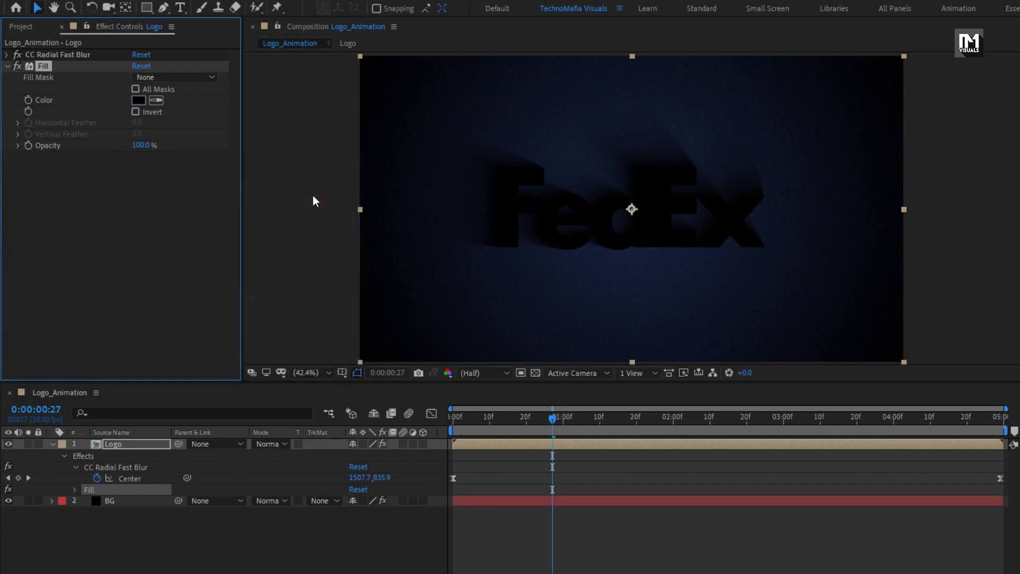
# - Apply CC Composite to Logo to restore the original-coloured logo in front
pyautogui.click(888, 46)
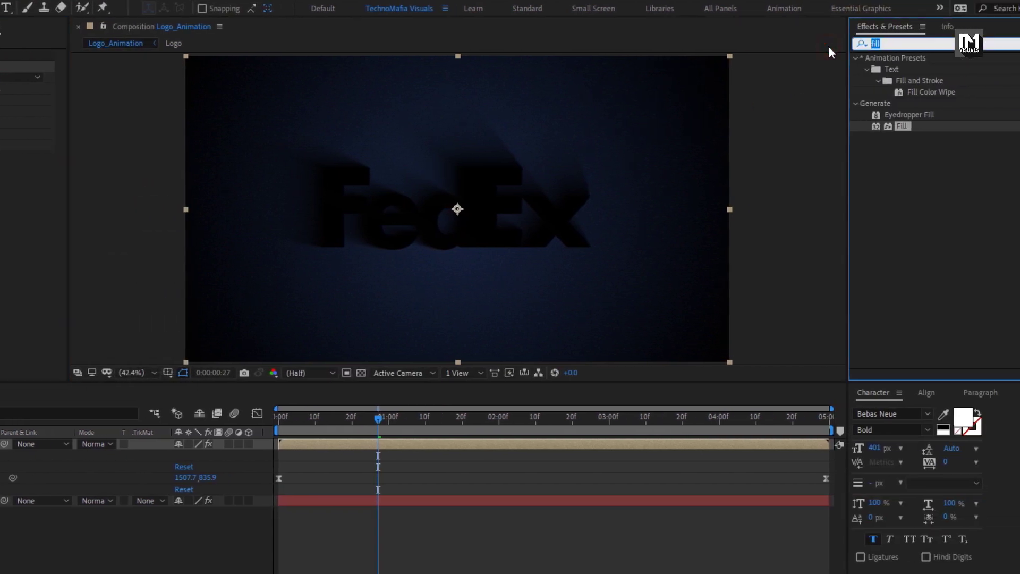
pyautogui.write('cc co')
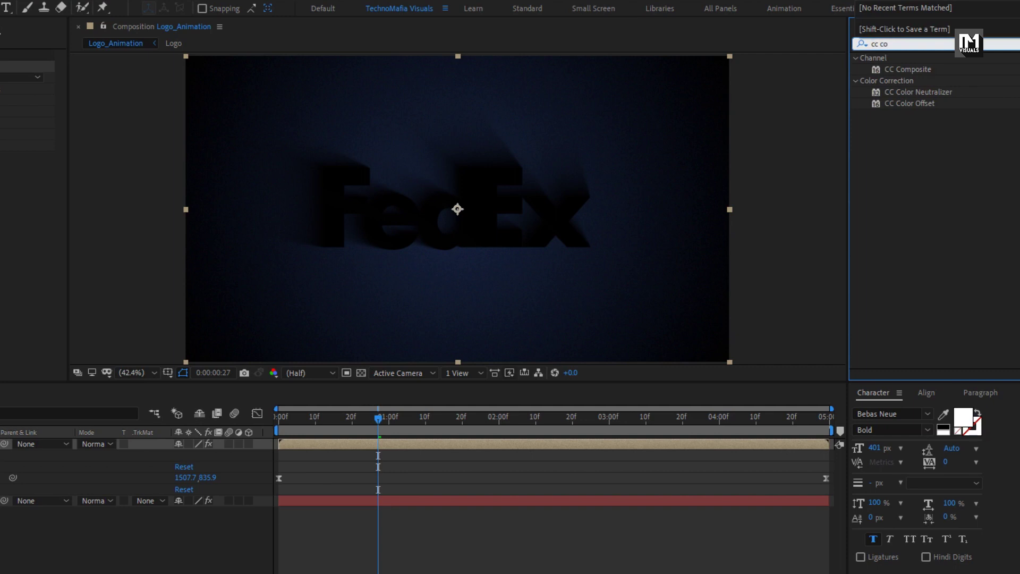
pyautogui.moveTo(876, 70); pyautogui.dragTo(469, 202)
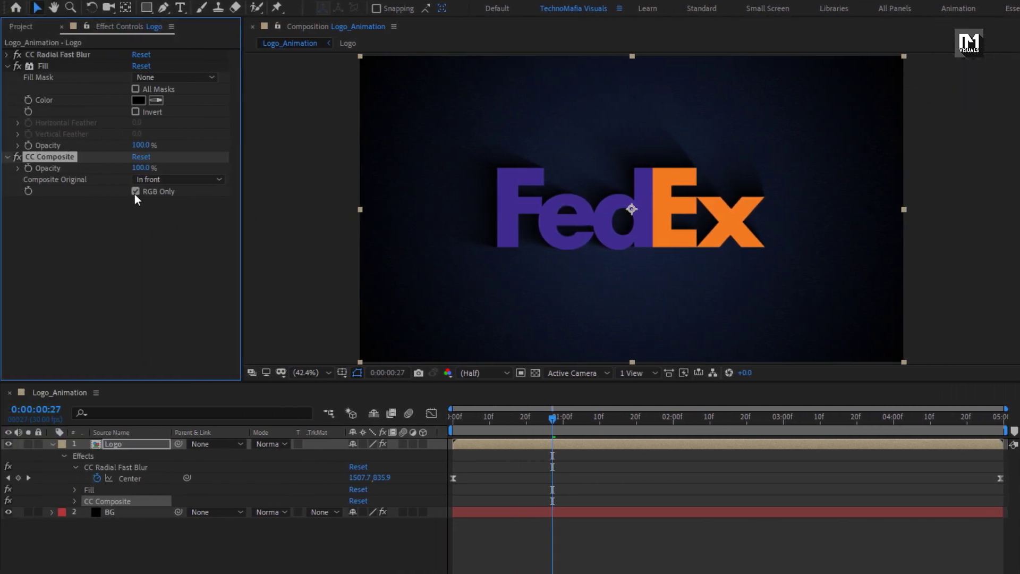
# - Add a second copy of the Logo comp to the top of the timeline
pyautogui.click(52, 443)
pyautogui.click(125, 470)
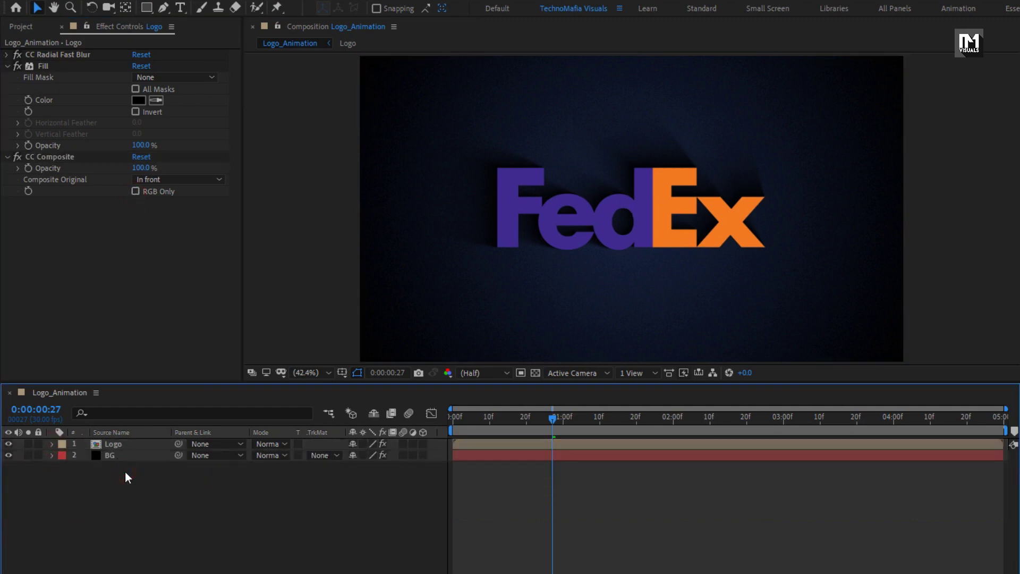
pyautogui.click(17, 28)
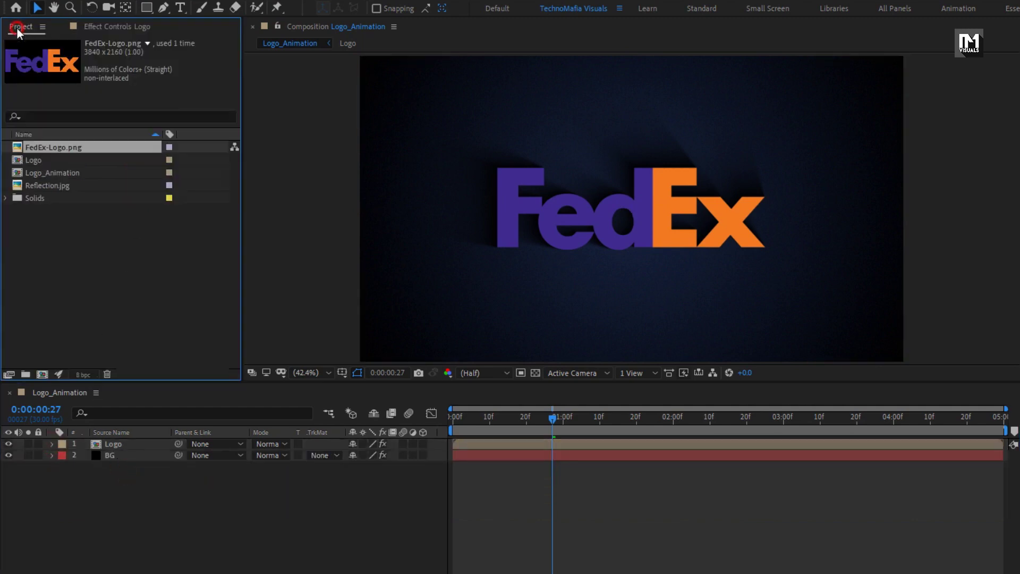
pyautogui.moveTo(36, 160); pyautogui.dragTo(132, 445)
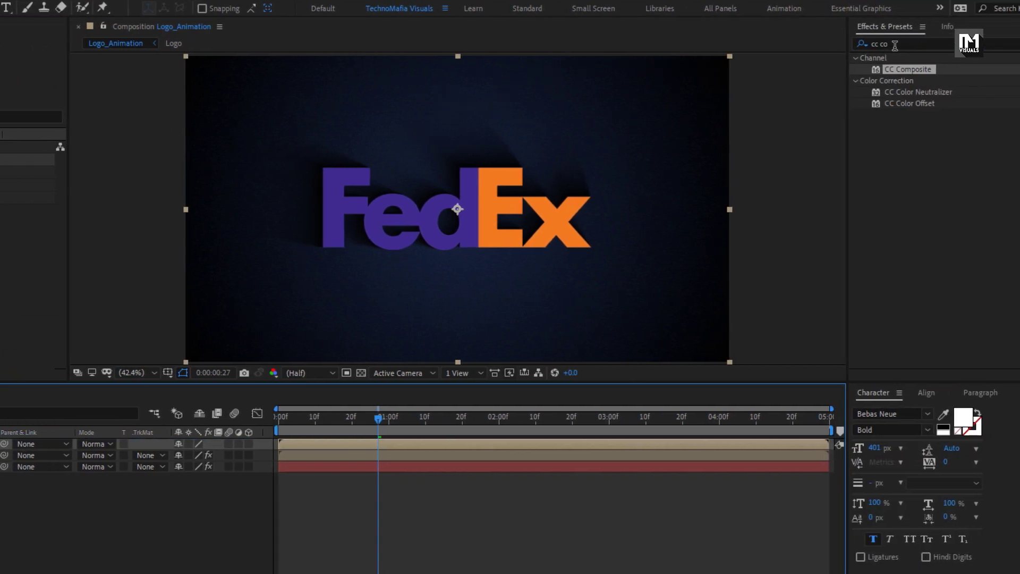
# - Search the effects for 'vegas' and select the Vegas effect
pyautogui.click(851, 48)
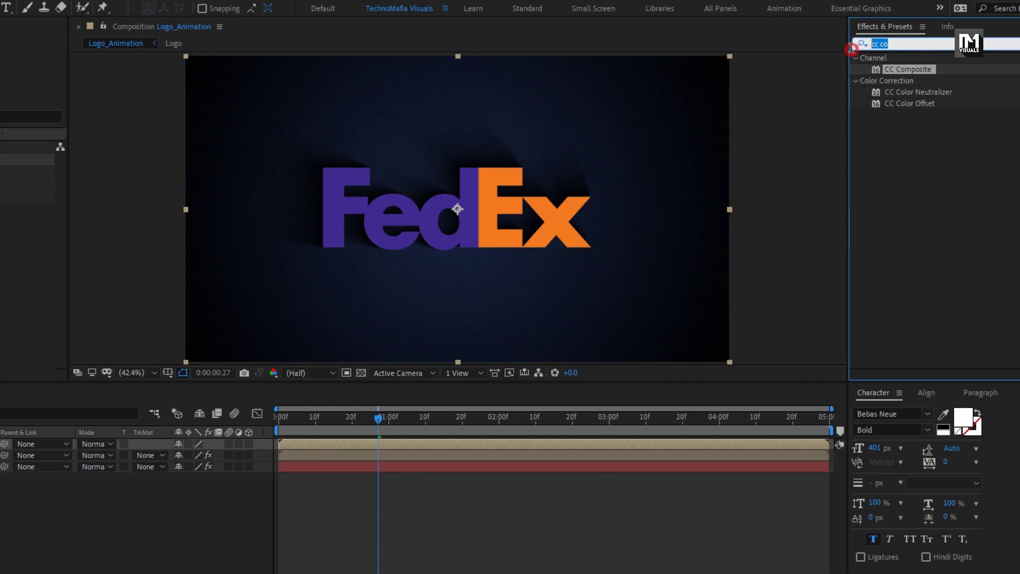
pyautogui.write('vegas')
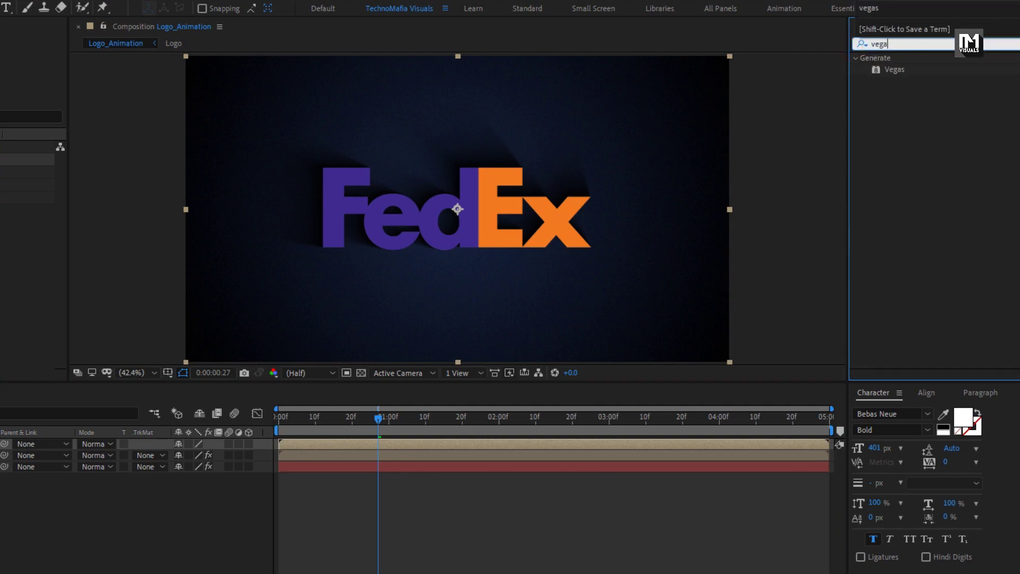
pyautogui.click(896, 69)
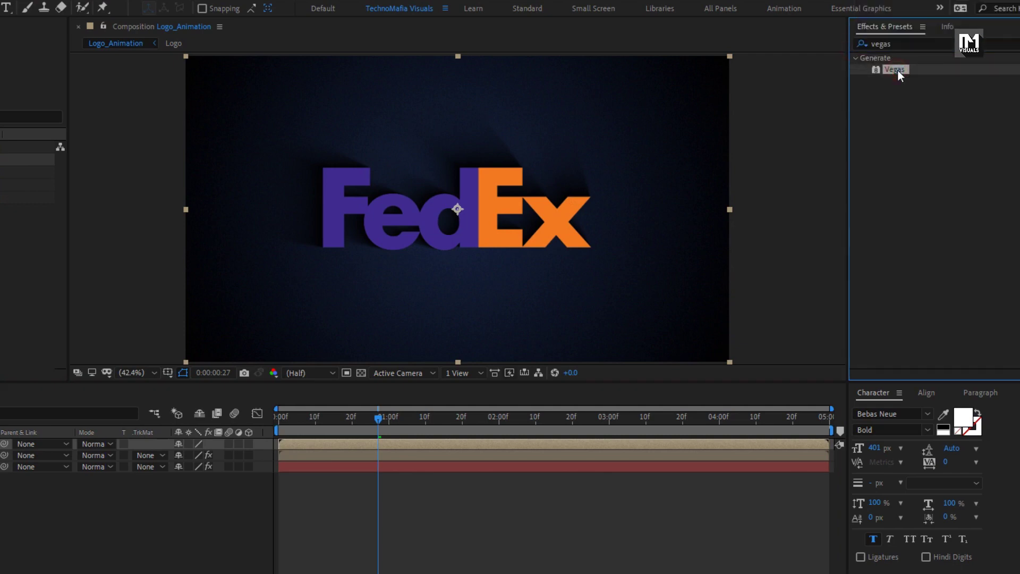
# - Apply Vegas to the top Logo layer, tracing the Alpha channel with 1 segment
pyautogui.doubleClick(897, 70)
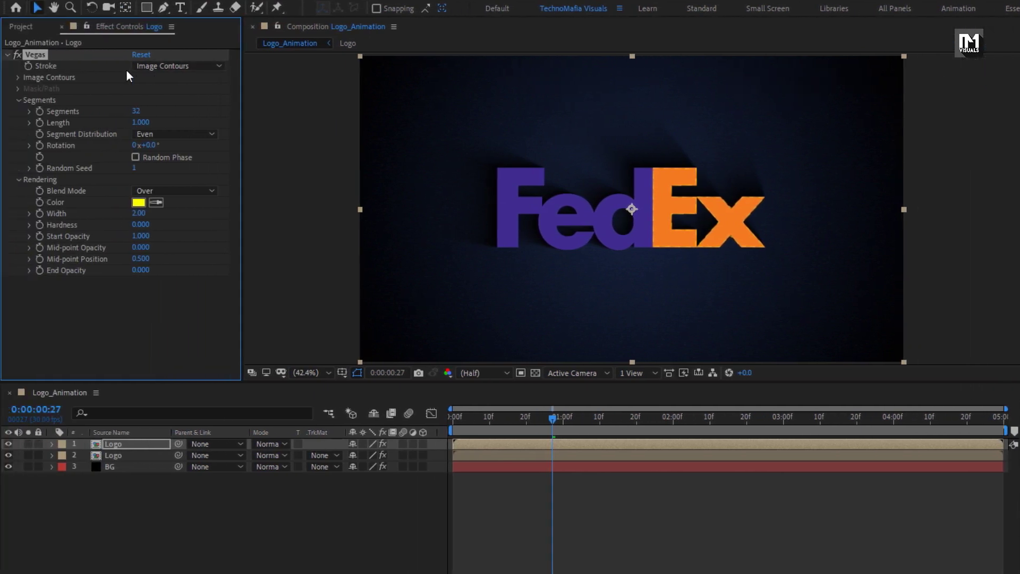
pyautogui.click(18, 78)
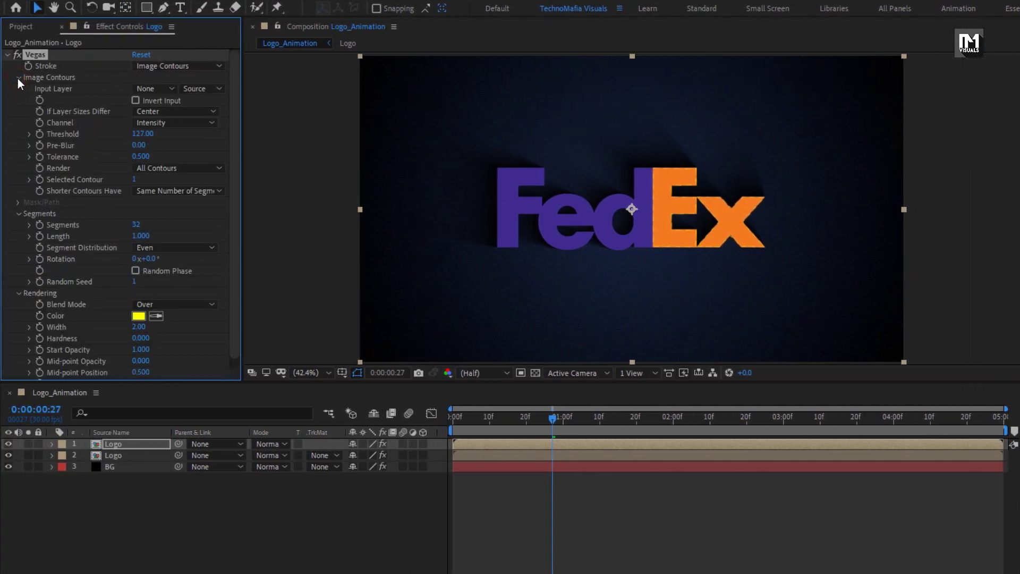
pyautogui.click(198, 122)
pyautogui.click(197, 195)
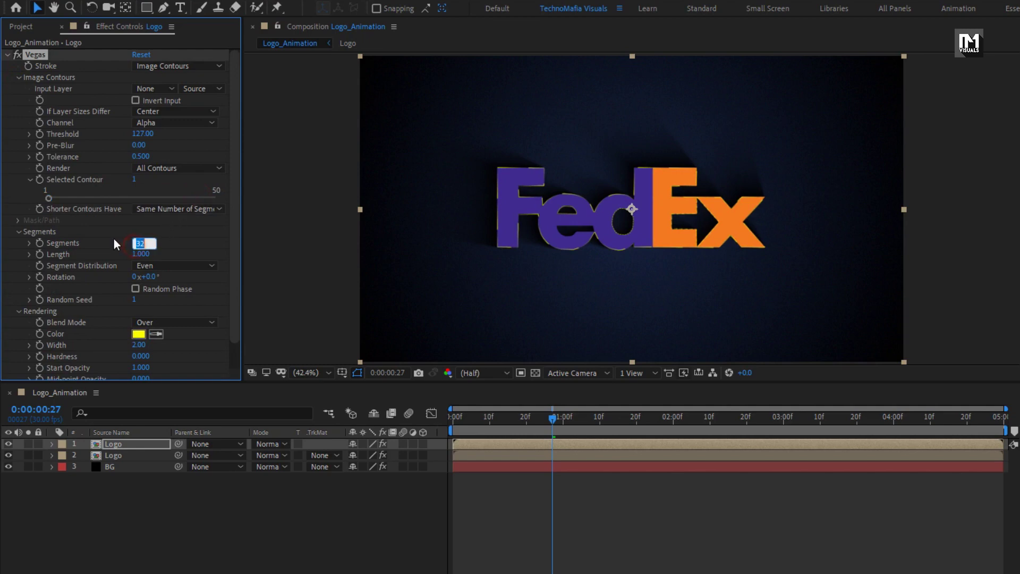
pyautogui.write('1')
pyautogui.press('Return')
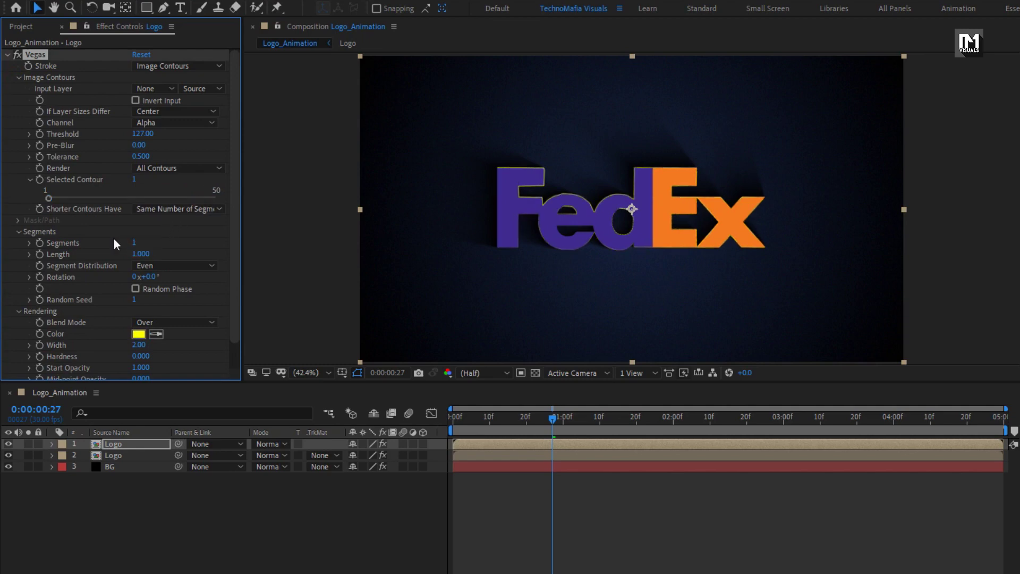
# - Give the Vegas stroke Transparent blend mode, width 5 and a light grey colour
pyautogui.scroll(-1, 114, 239)
pyautogui.click(148, 294)
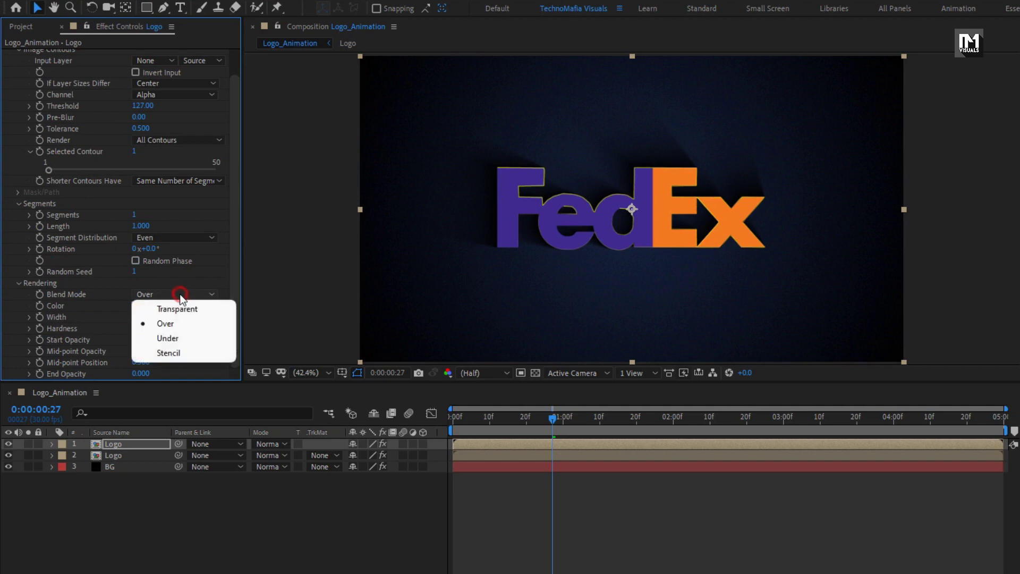
pyautogui.click(187, 306)
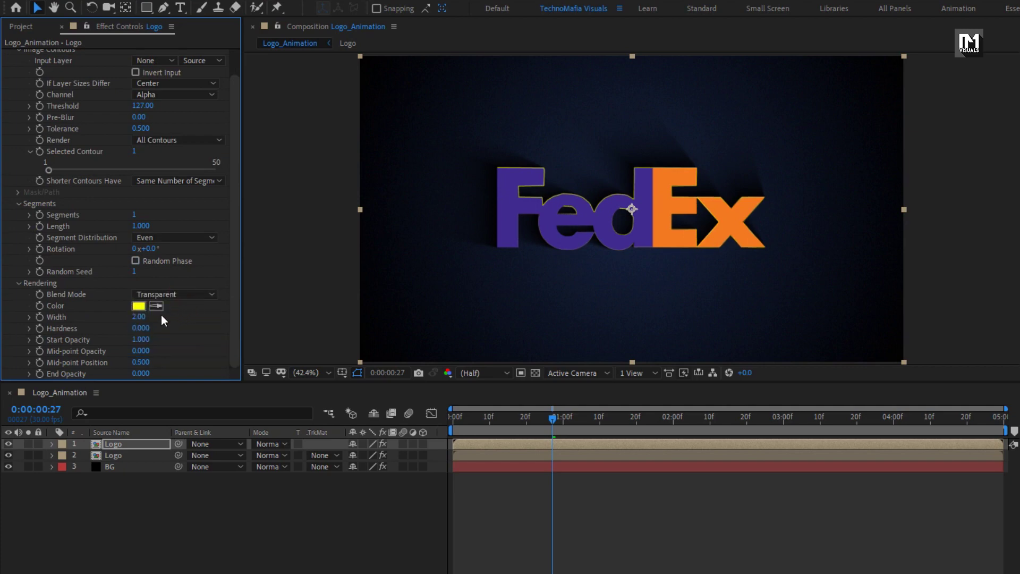
pyautogui.click(139, 317)
pyautogui.write('5')
pyautogui.press('Return')
pyautogui.click(137, 306)
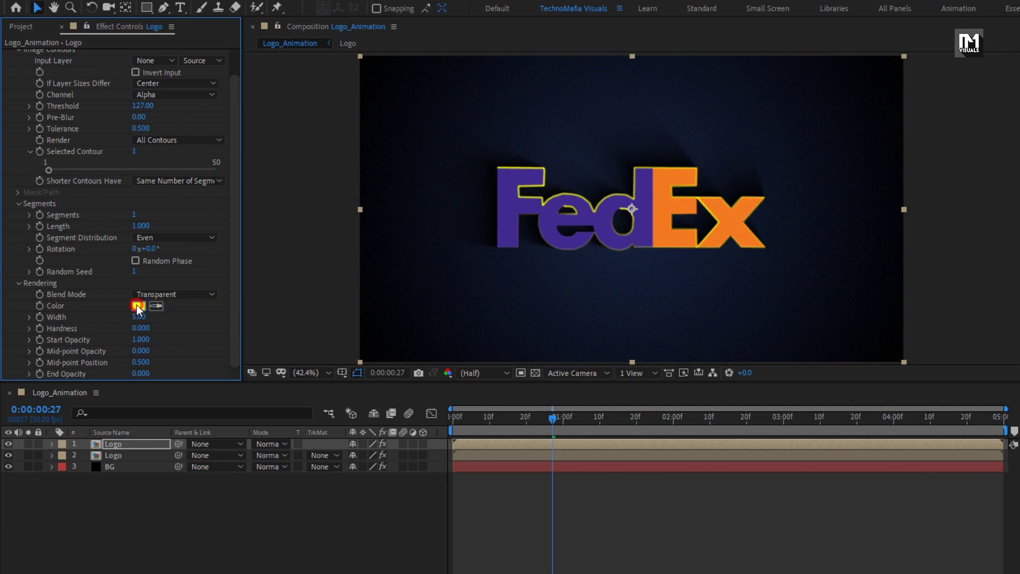
pyautogui.click(41, 317)
pyautogui.moveTo(41, 317)
pyautogui.mouseDown()
pyautogui.moveTo(22, 289)
pyautogui.moveTo(33, 255)
pyautogui.mouseUp()
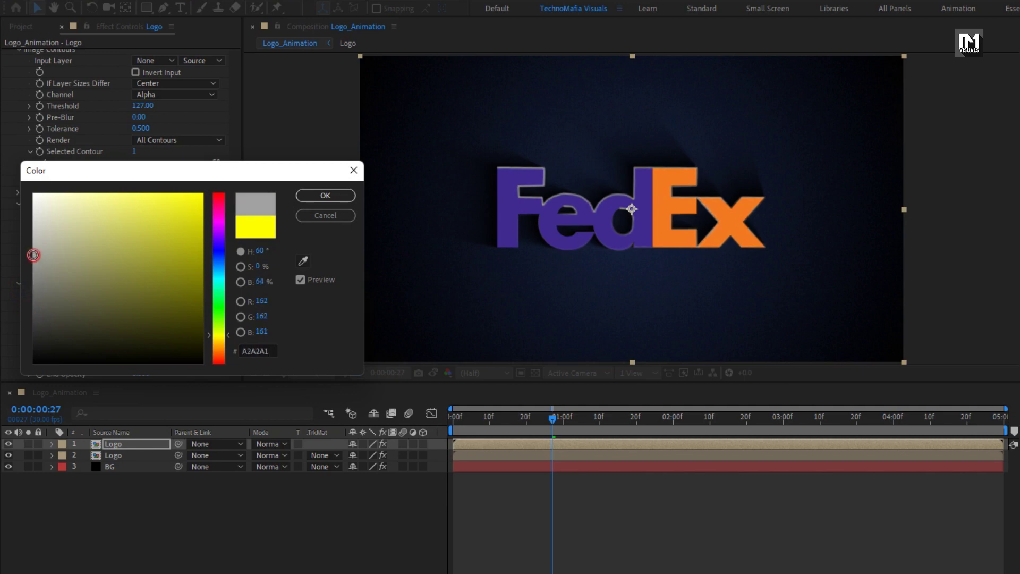
pyautogui.click(326, 196)
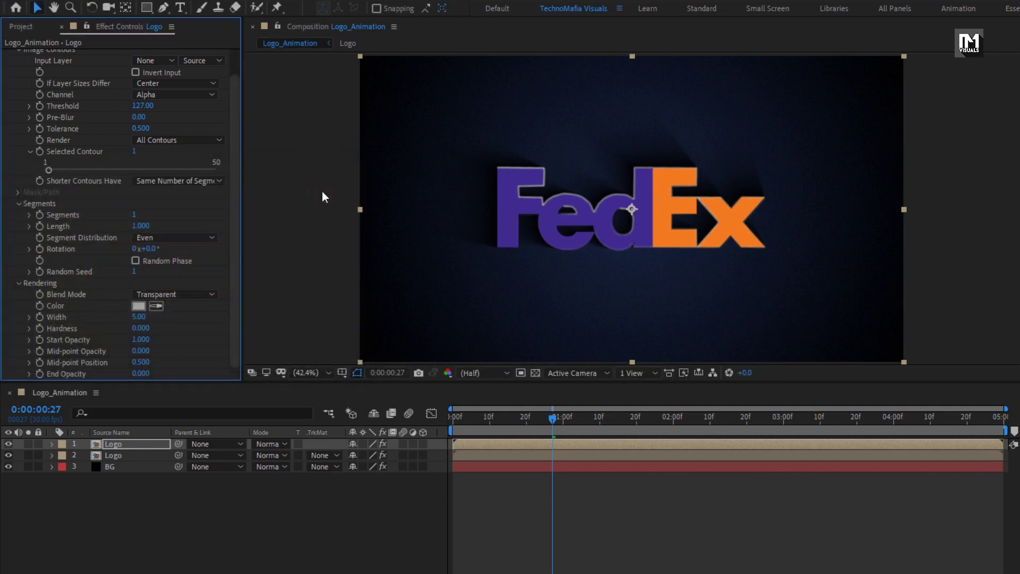
# - Set the stroke's Hardness, Mid-point Opacity and End Opacity to 1
pyautogui.click(149, 329)
pyautogui.press('Return')
pyautogui.click(143, 351)
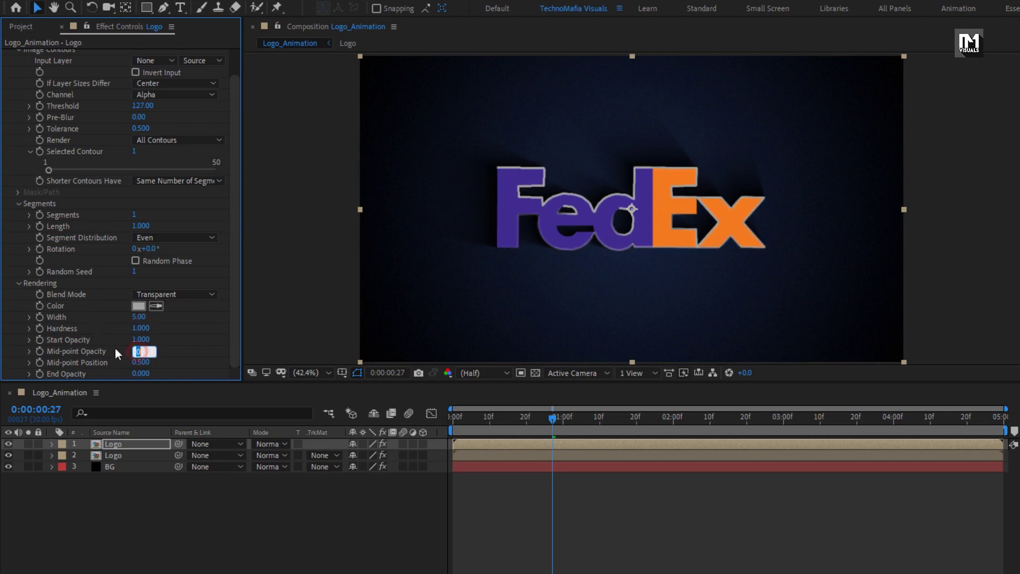
pyautogui.write('1')
pyautogui.press('Return')
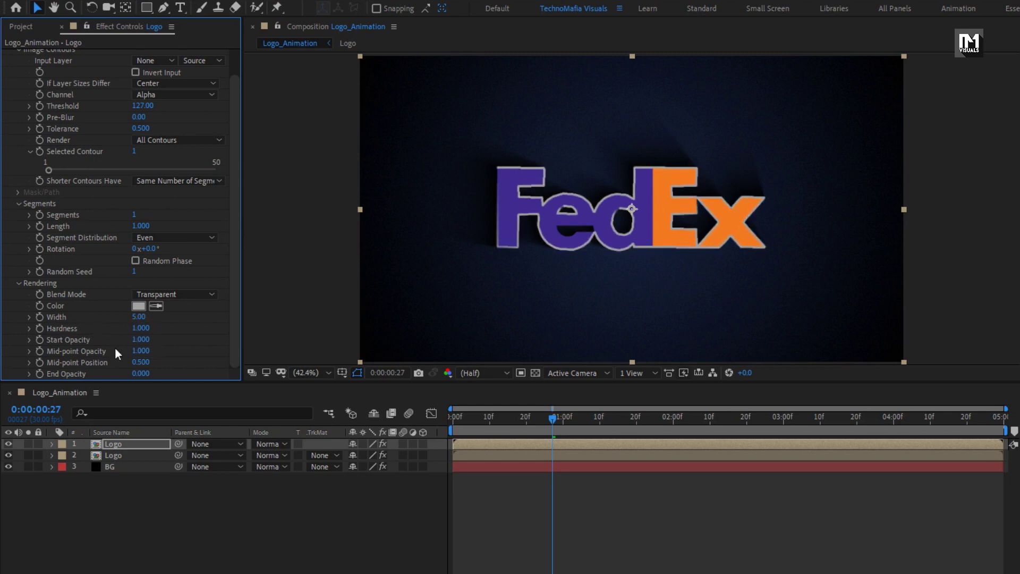
pyautogui.click(141, 374)
pyautogui.write('1')
pyautogui.press('Return')
# - Set Mid-point Position to 0.999 and scrub to preview the outline
pyautogui.click(140, 362)
pyautogui.write('1')
pyautogui.press('Return')
pyautogui.moveTo(468, 417); pyautogui.dragTo(487, 406)
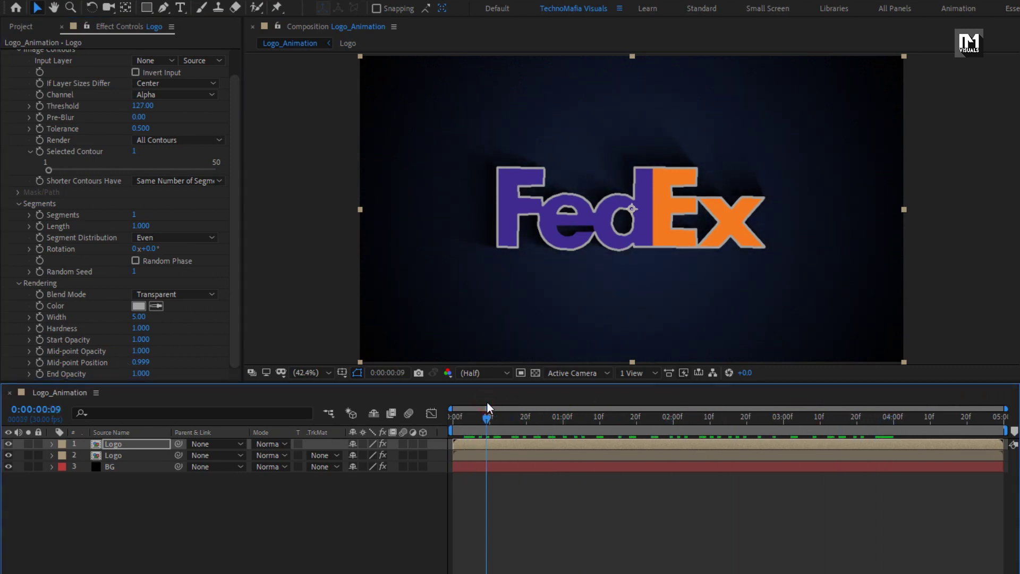
pyautogui.scroll(2, 36, 182)
# - Add a Fill effect to the top Logo layer with a near-black colour
pyautogui.click(7, 55)
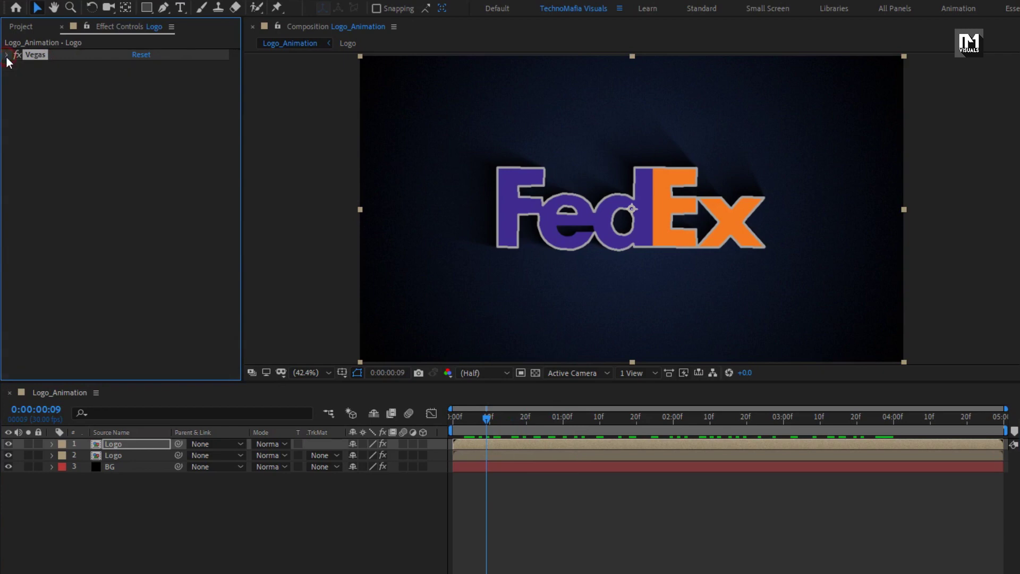
pyautogui.hotkey('ctrl', '5')
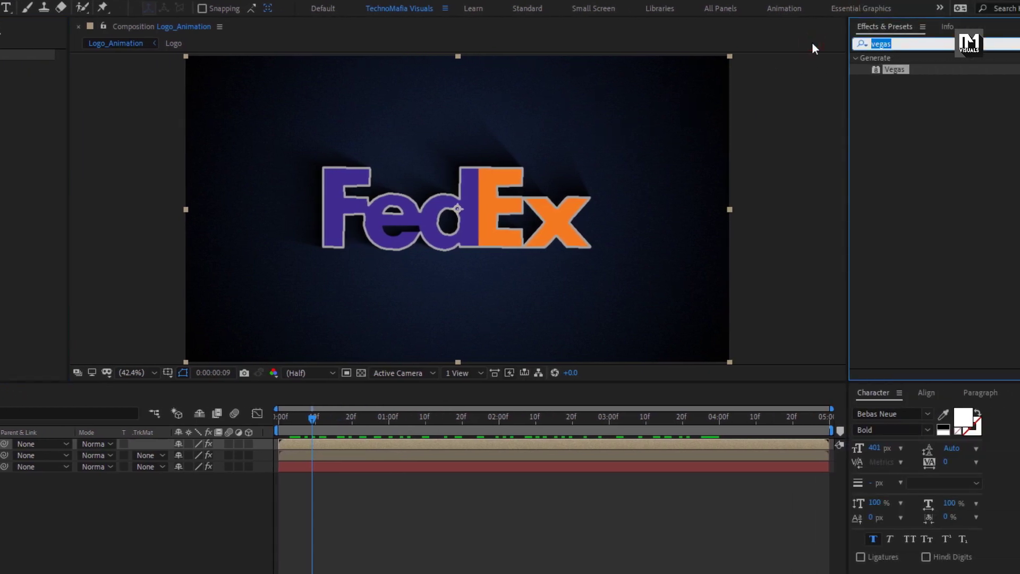
pyautogui.write('fill')
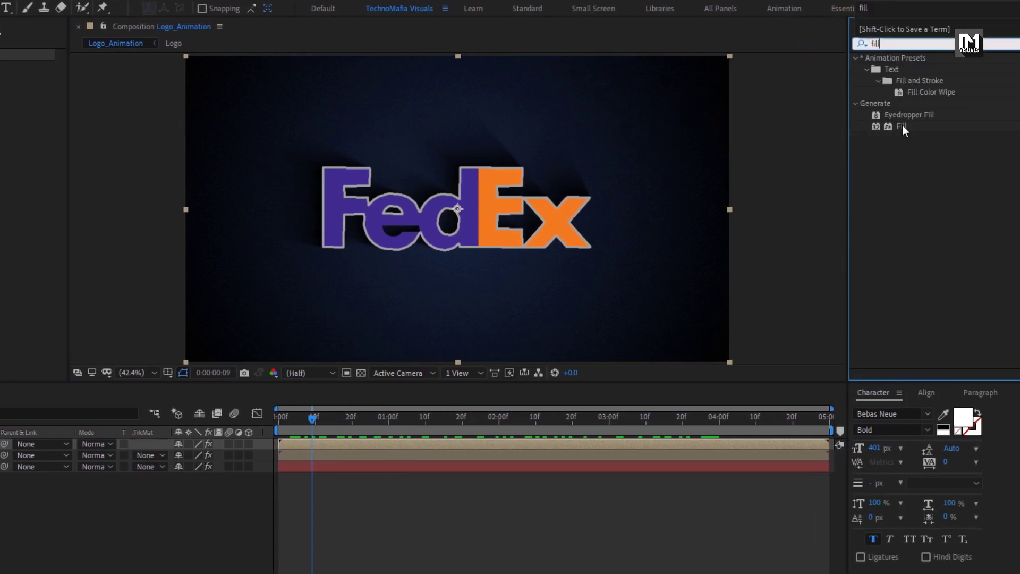
pyautogui.doubleClick(902, 126)
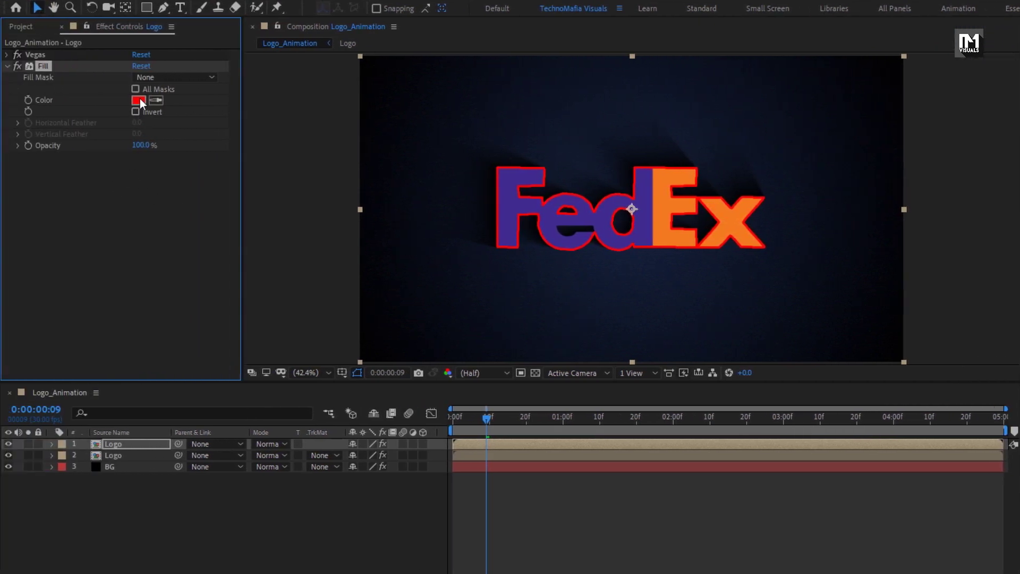
pyautogui.click(140, 100)
pyautogui.moveTo(53, 221); pyautogui.dragTo(20, 342)
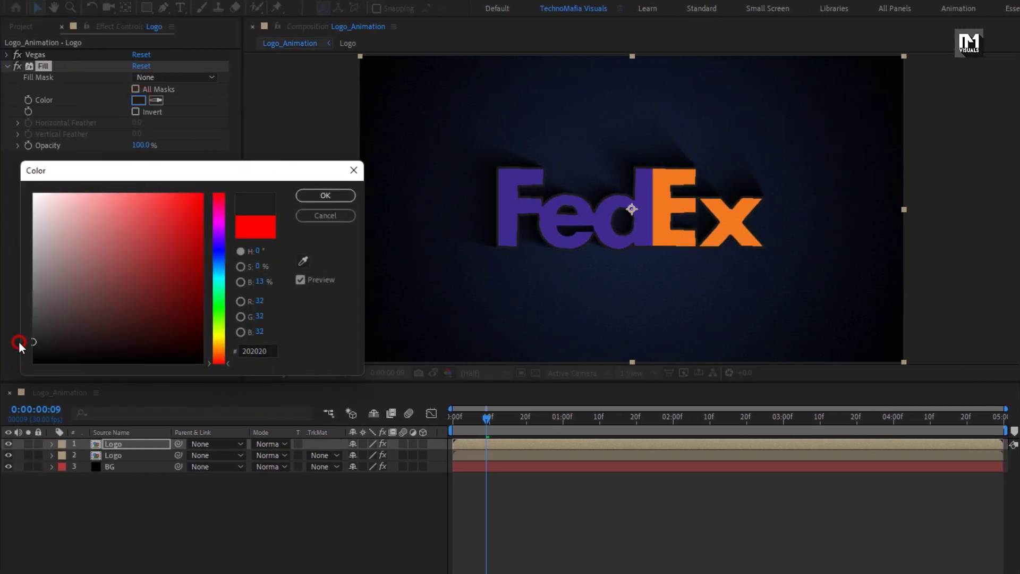
pyautogui.click(324, 196)
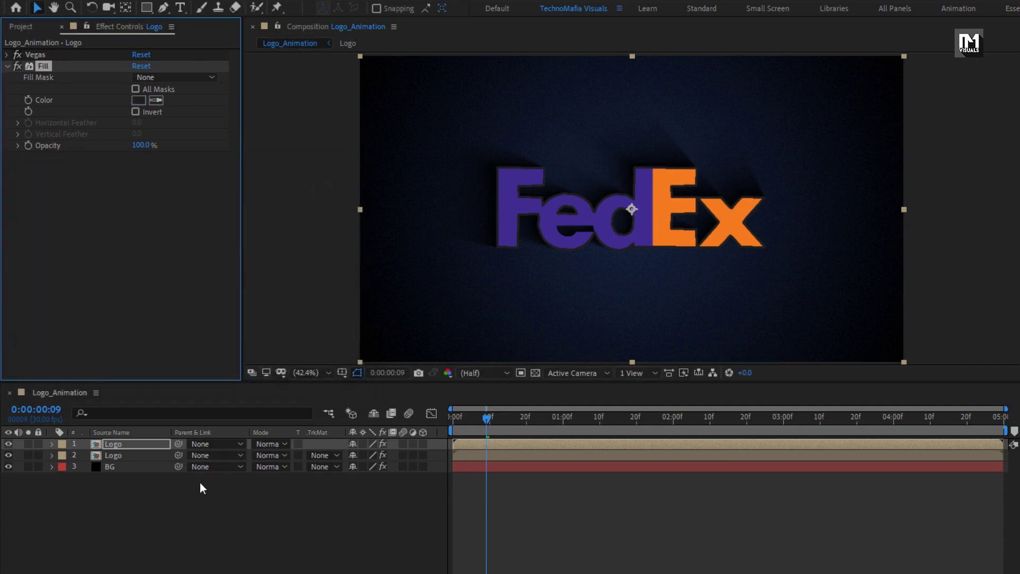
pyautogui.click(129, 445)
# - Make the top Logo layer 3D and set its Casts Shadows material option to On
pyautogui.press('F4')
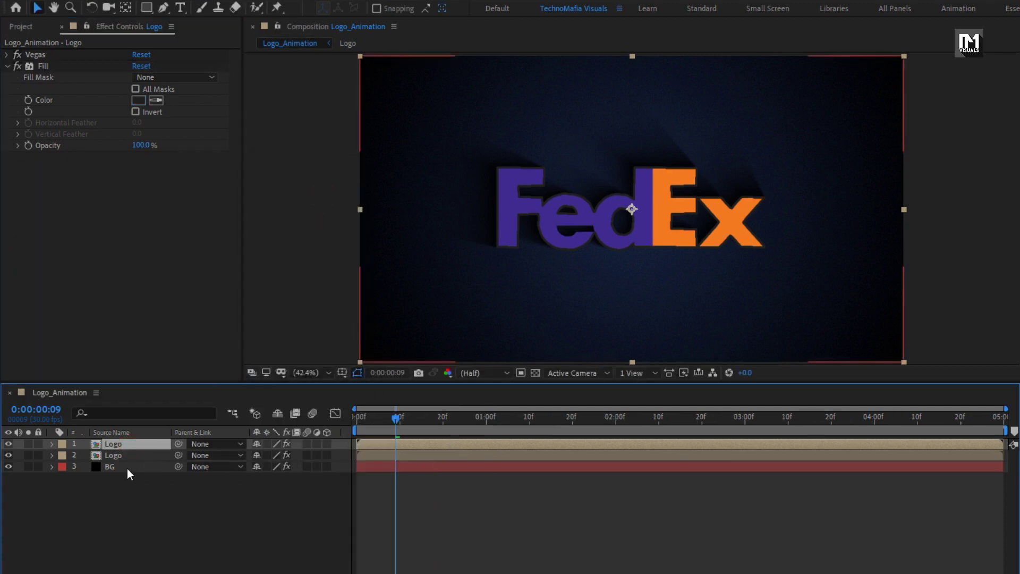
pyautogui.click(327, 444)
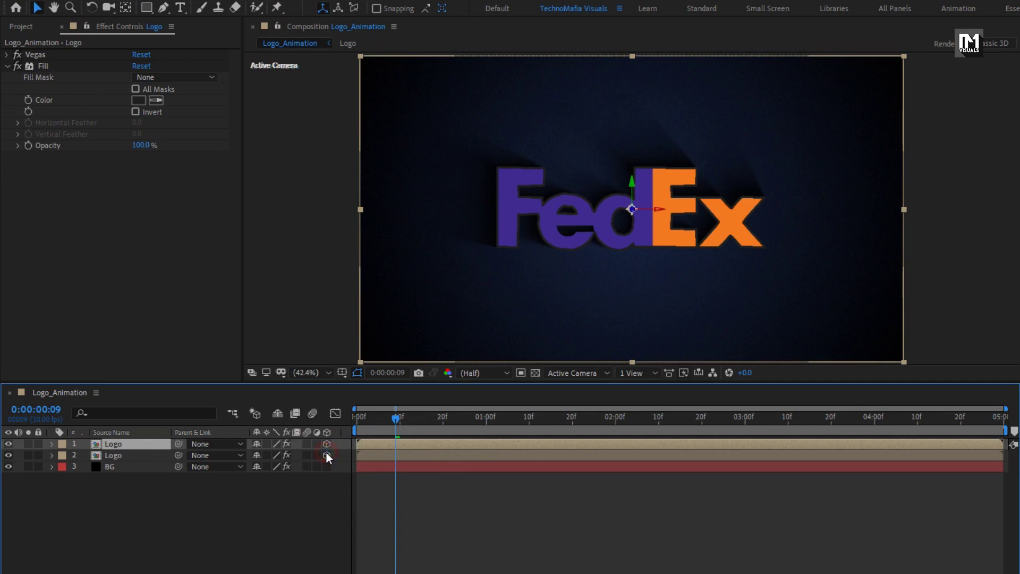
pyautogui.click(128, 444)
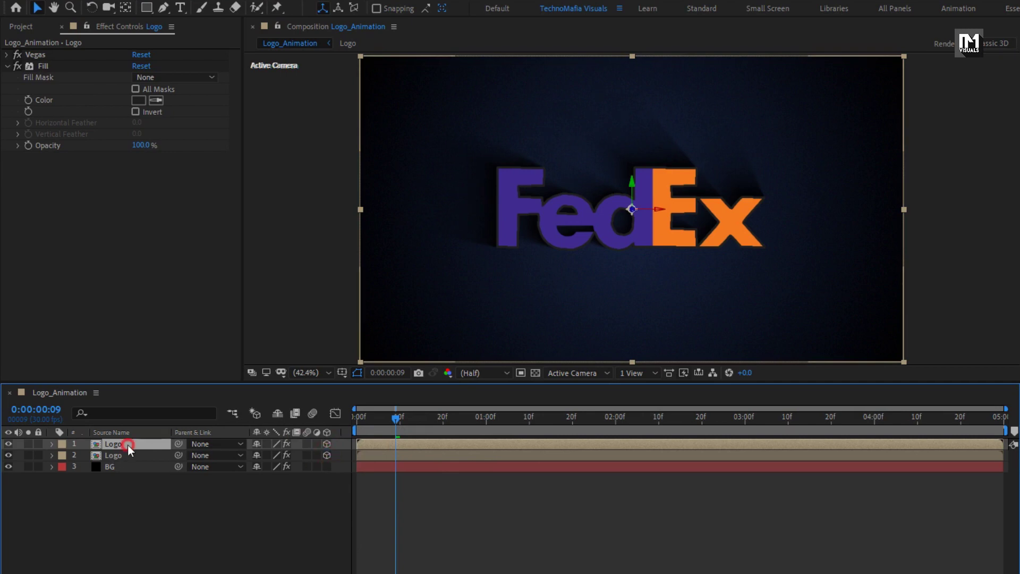
pyautogui.click(50, 445)
pyautogui.click(63, 490)
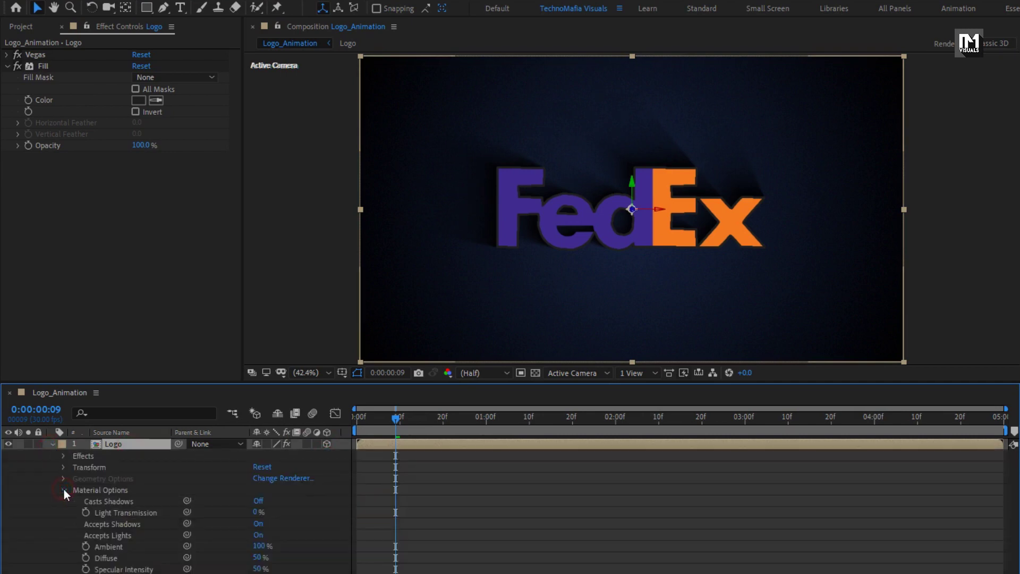
pyautogui.click(257, 501)
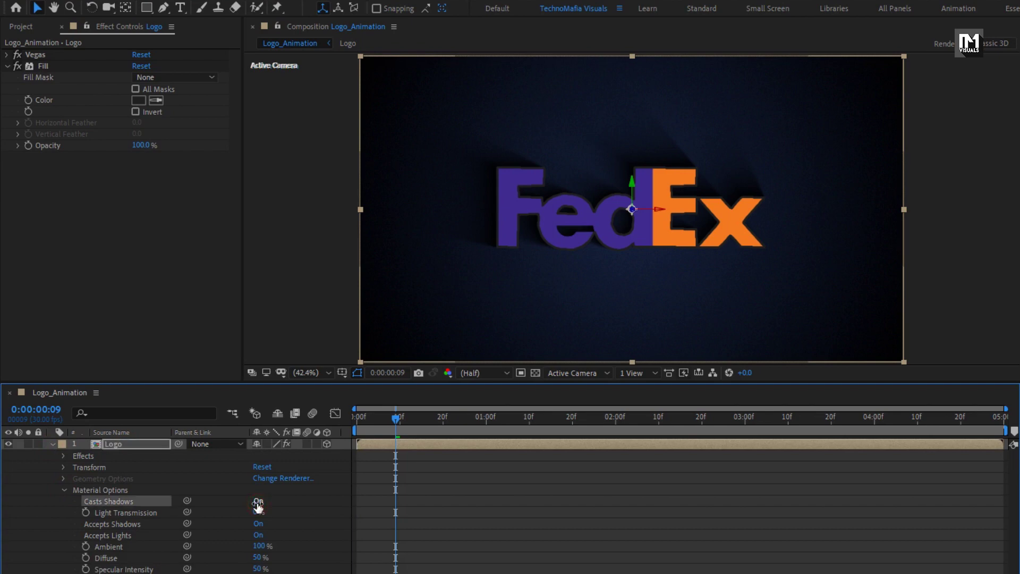
pyautogui.click(56, 445)
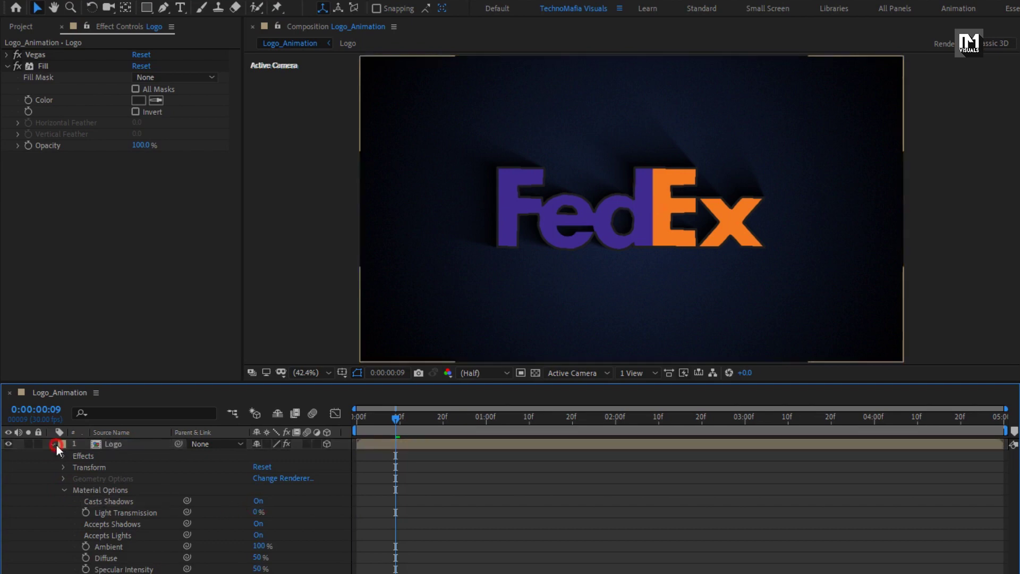
pyautogui.click(53, 445)
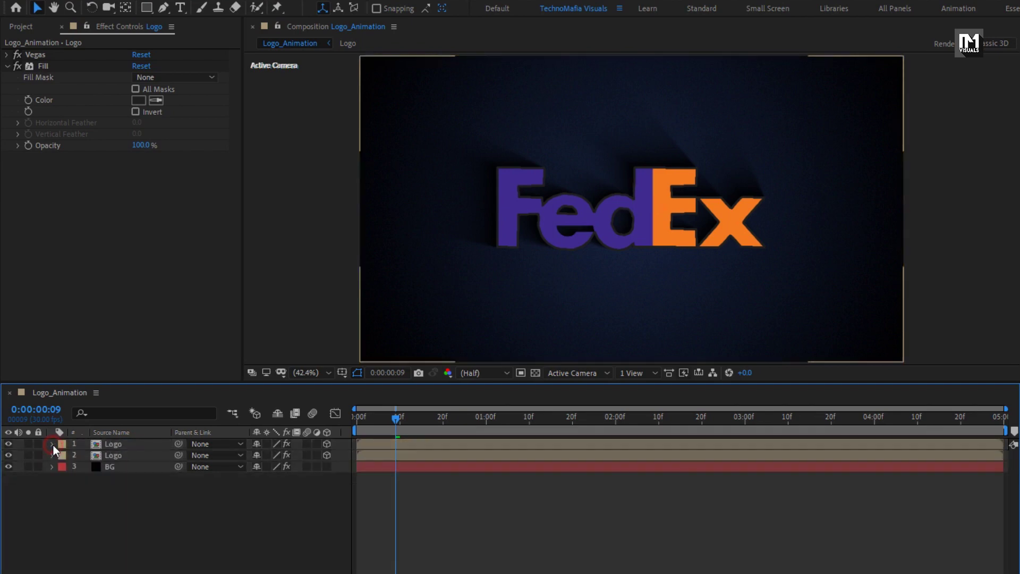
pyautogui.click(15, 31)
# - Add Reflection.jpg as the new top layer and scale it to 50%
pyautogui.moveTo(51, 184); pyautogui.dragTo(135, 439)
pyautogui.press('s')
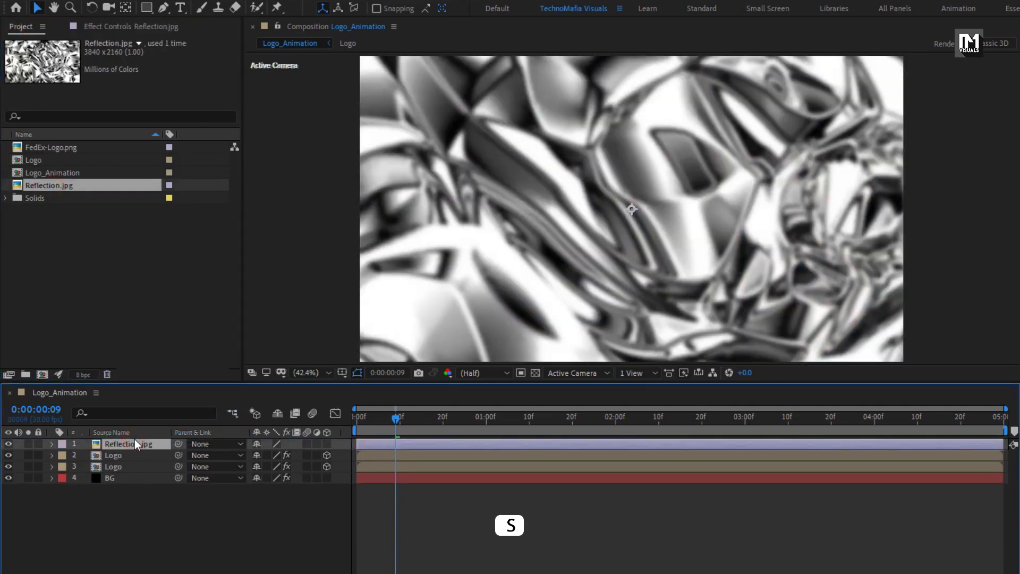
pyautogui.moveTo(275, 456); pyautogui.dragTo(263, 461)
pyautogui.click(288, 454)
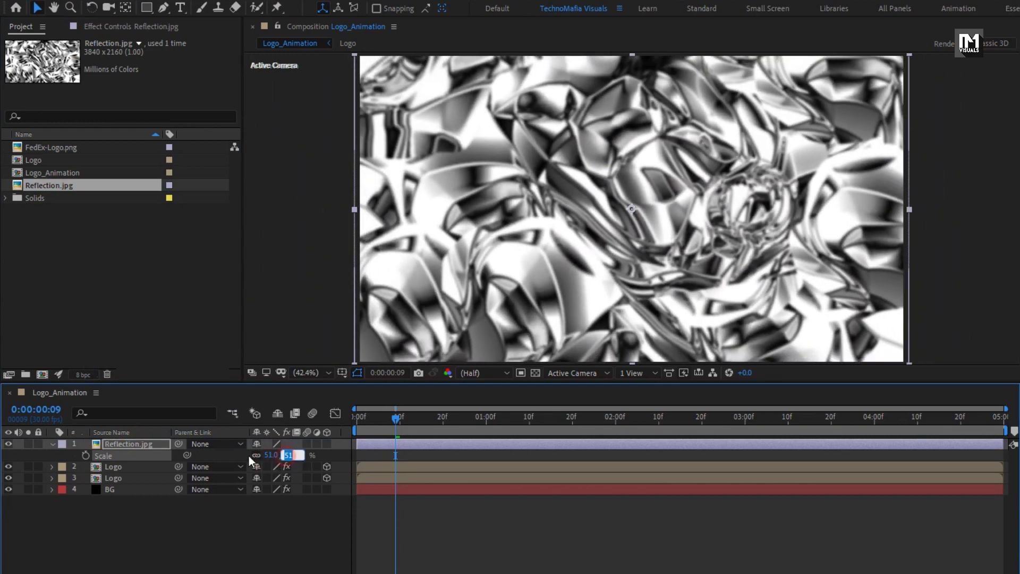
pyautogui.write('50')
pyautogui.press('Return')
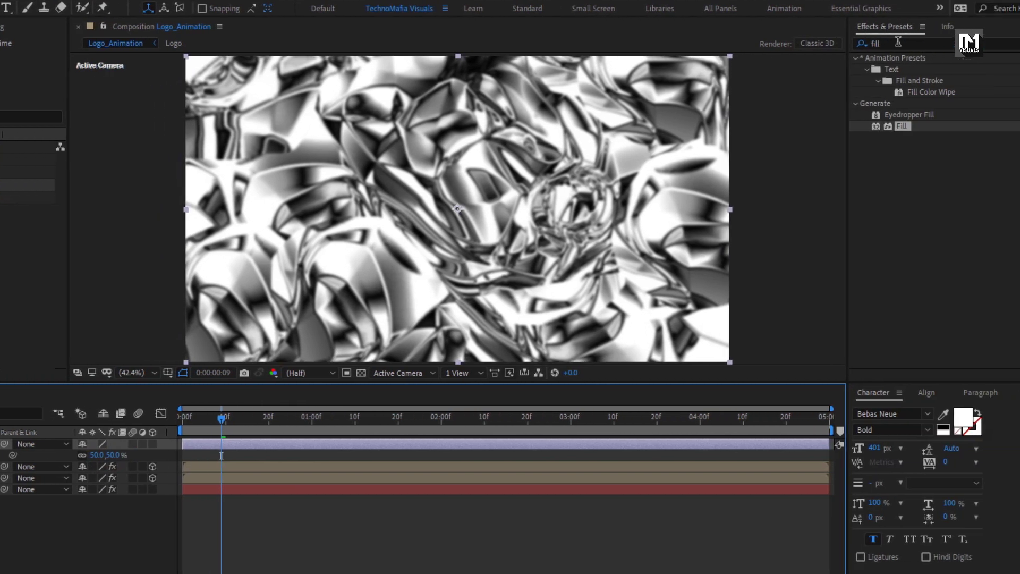
# - Apply Motion Tile with Mirror Edges, keyframing Tile Center from the first frame to X 3856 at the end
pyautogui.click(989, 43)
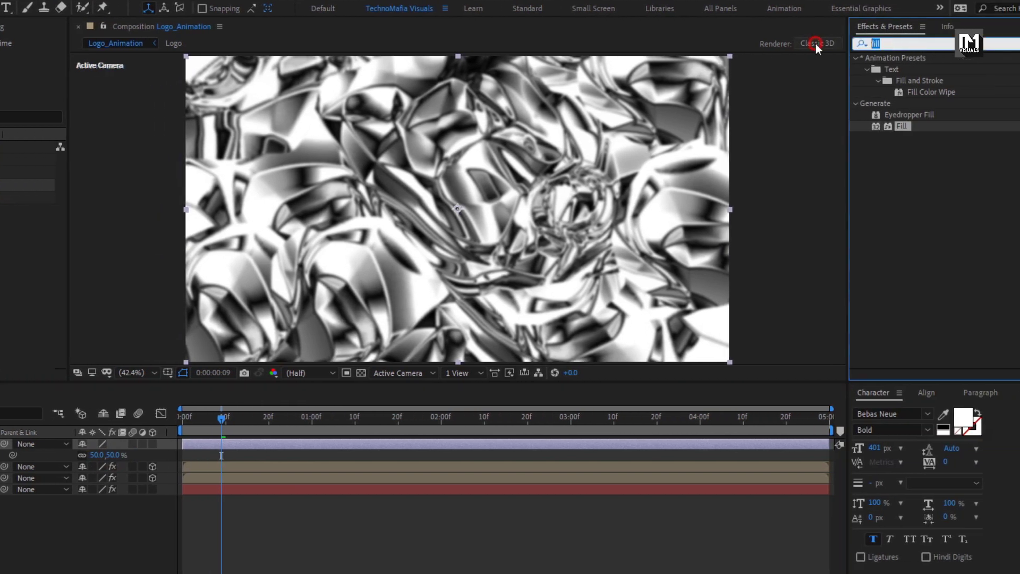
pyautogui.write('motion')
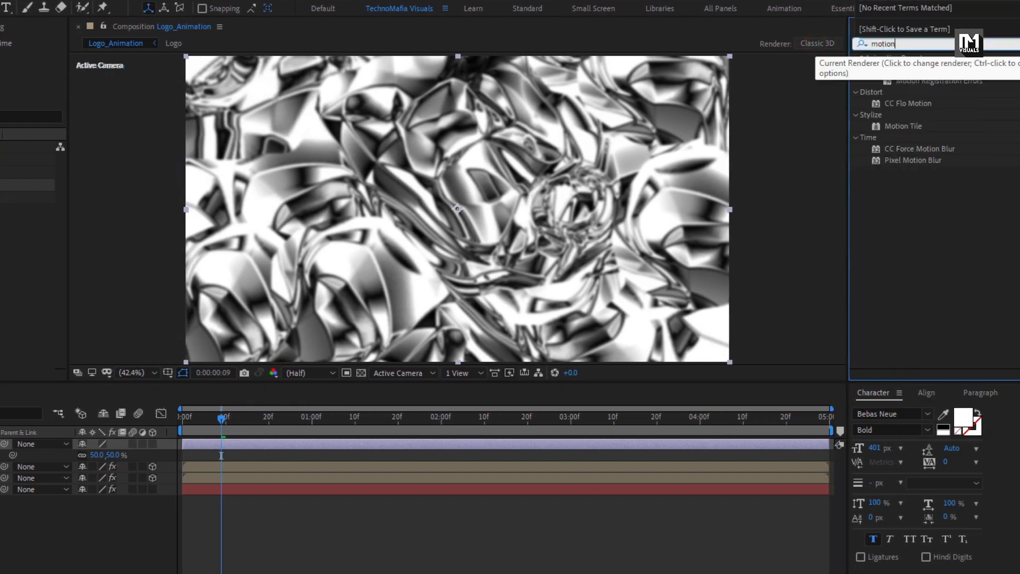
pyautogui.moveTo(903, 126); pyautogui.dragTo(499, 205)
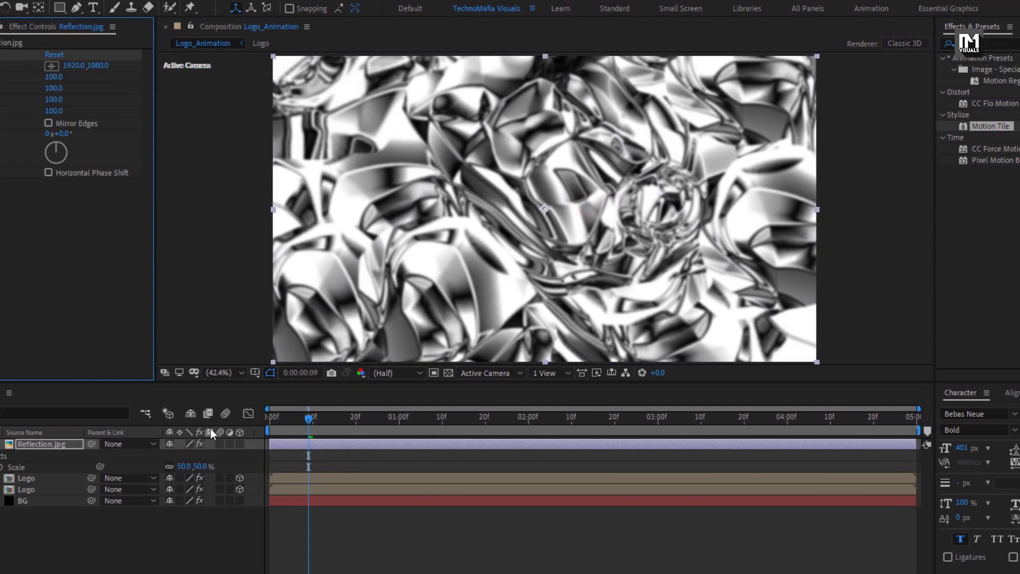
pyautogui.click(186, 417)
pyautogui.moveTo(361, 418); pyautogui.dragTo(349, 417)
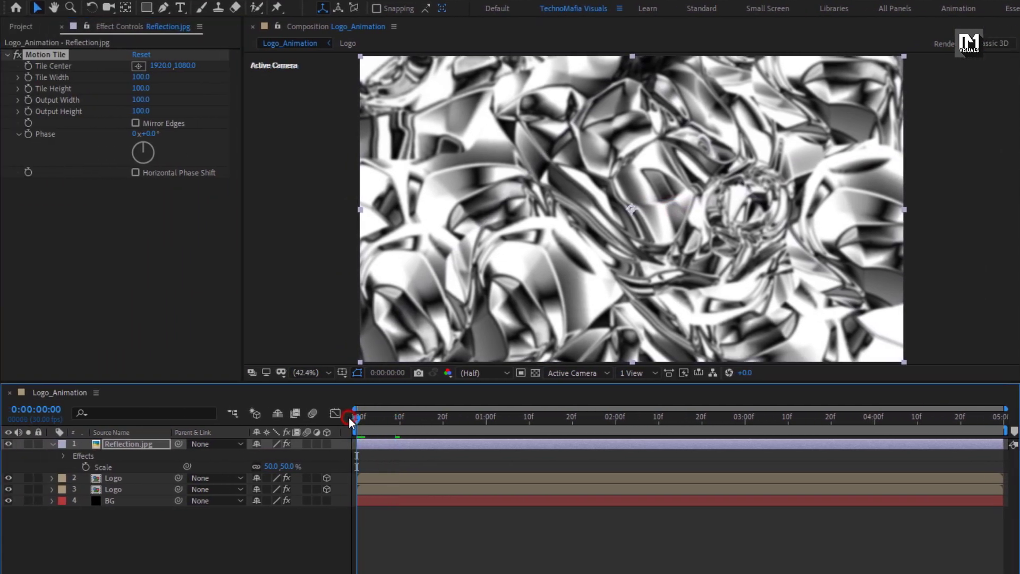
pyautogui.click(28, 66)
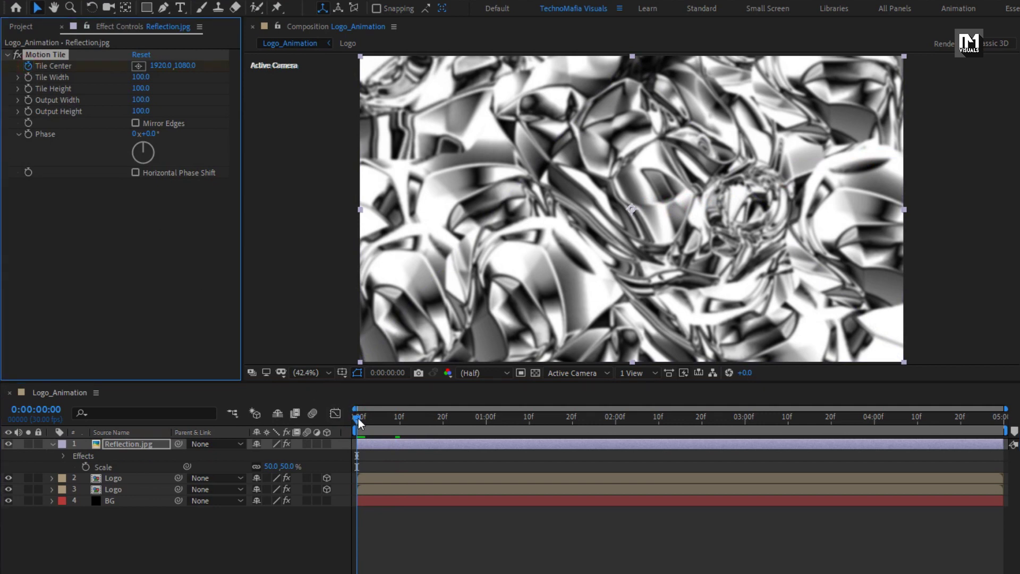
pyautogui.moveTo(357, 420); pyautogui.dragTo(1014, 424)
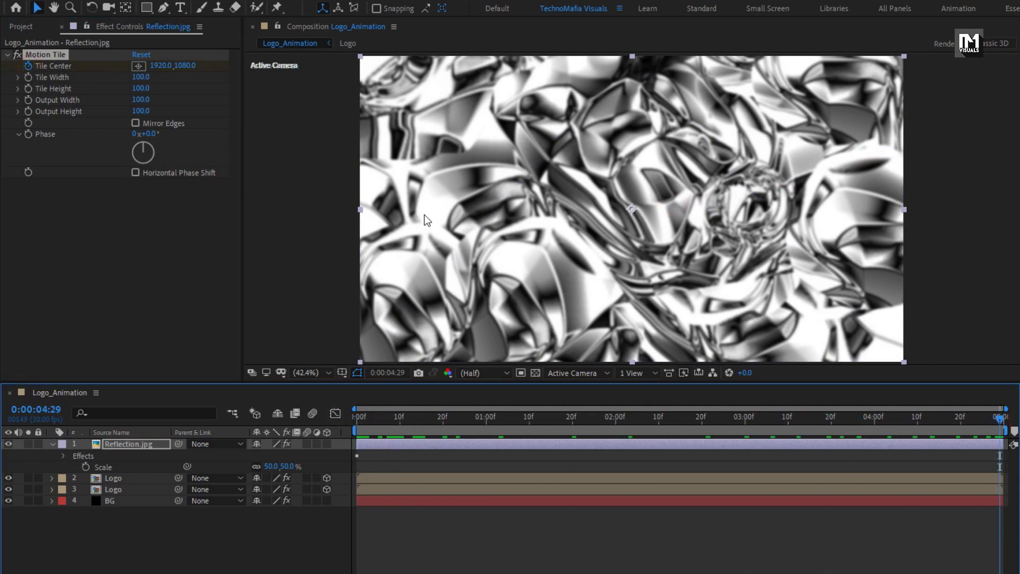
pyautogui.moveTo(162, 74); pyautogui.dragTo(674, 67)
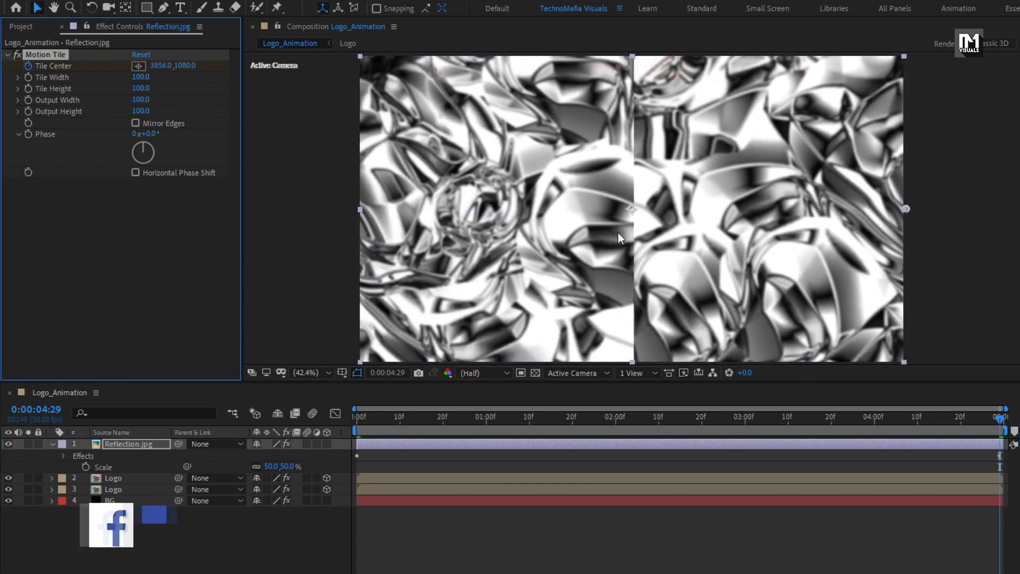
pyautogui.click(133, 123)
pyautogui.moveTo(367, 416); pyautogui.dragTo(870, 413)
pyautogui.click(389, 399)
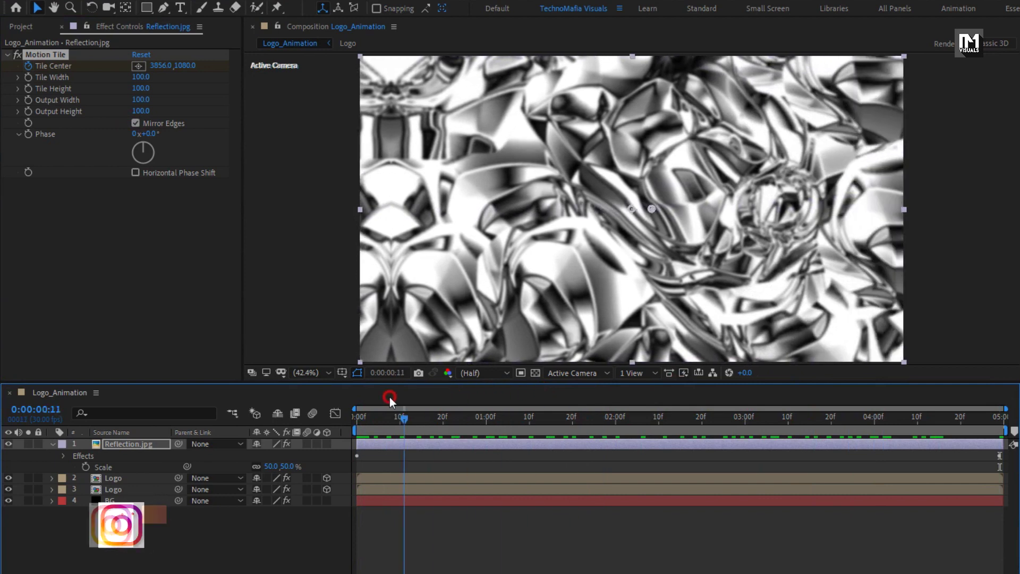
pyautogui.click(7, 54)
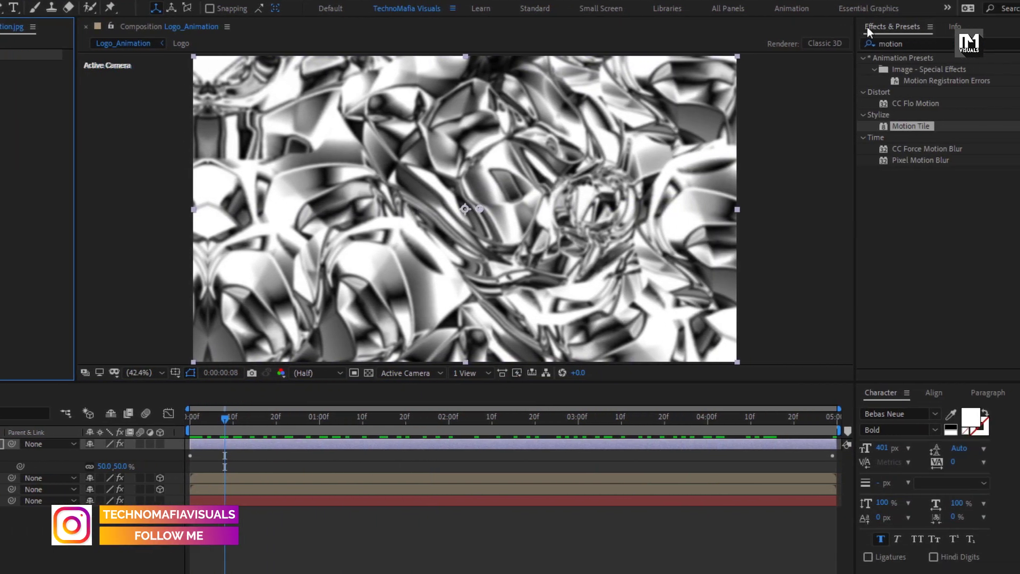
# - Apply Gaussian Blur (Legacy) to Reflection.jpg with Blurriness set to 80
pyautogui.click(903, 44)
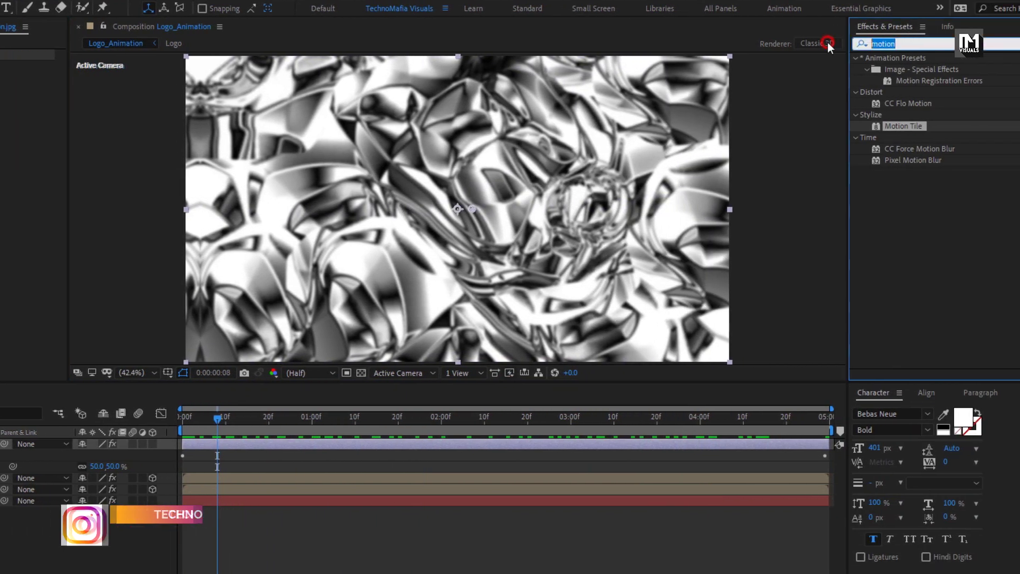
pyautogui.write('bl')
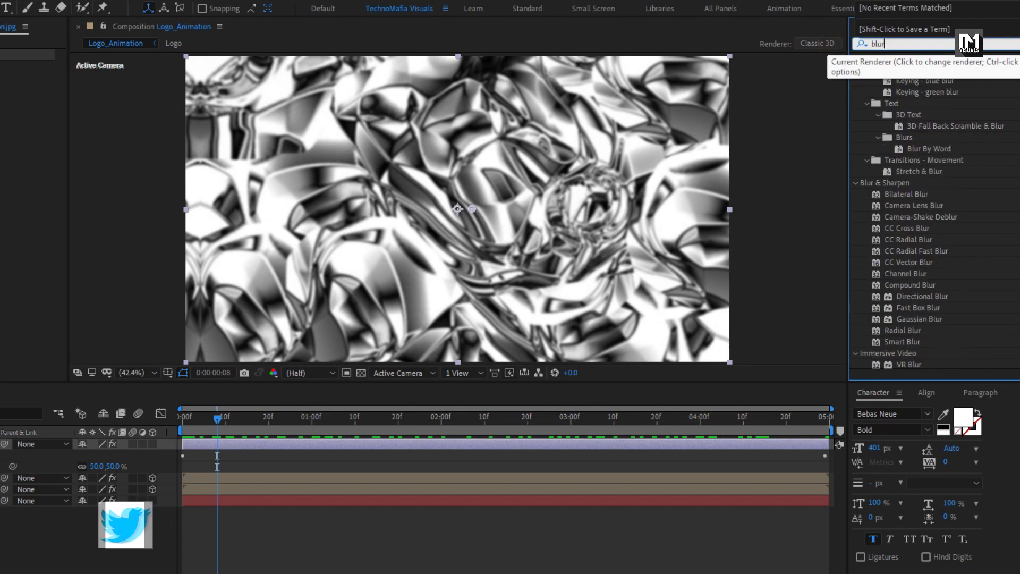
pyautogui.write('ur')
pyautogui.moveTo(923, 115); pyautogui.dragTo(550, 208)
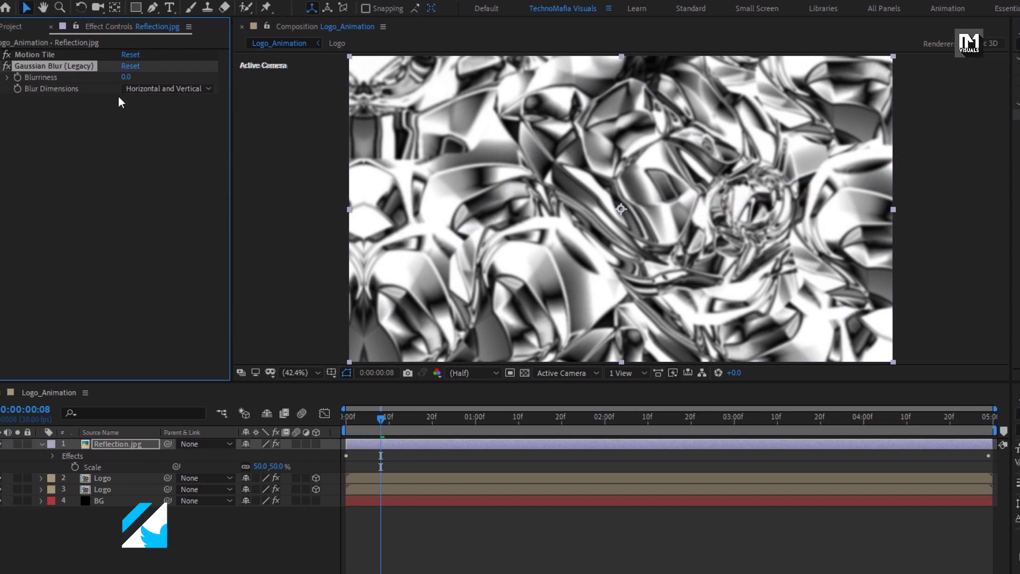
pyautogui.click(137, 78)
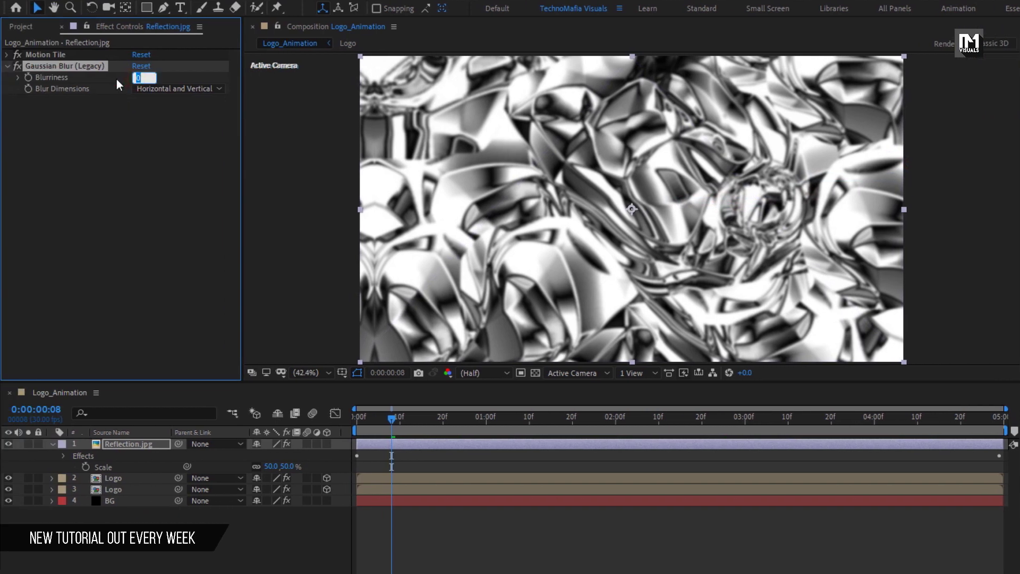
pyautogui.write('80')
pyautogui.press('Return')
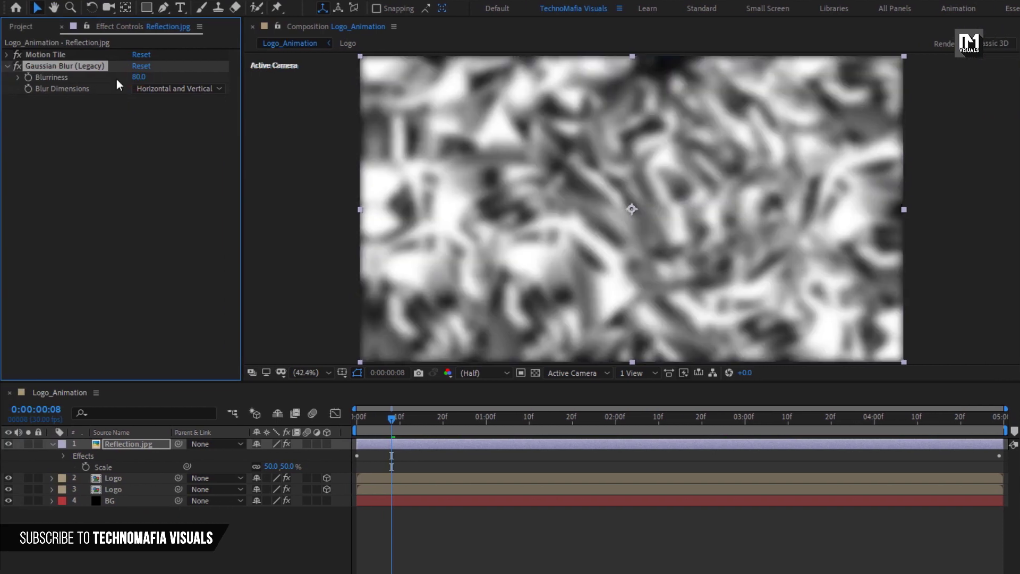
pyautogui.moveTo(378, 419); pyautogui.dragTo(458, 417)
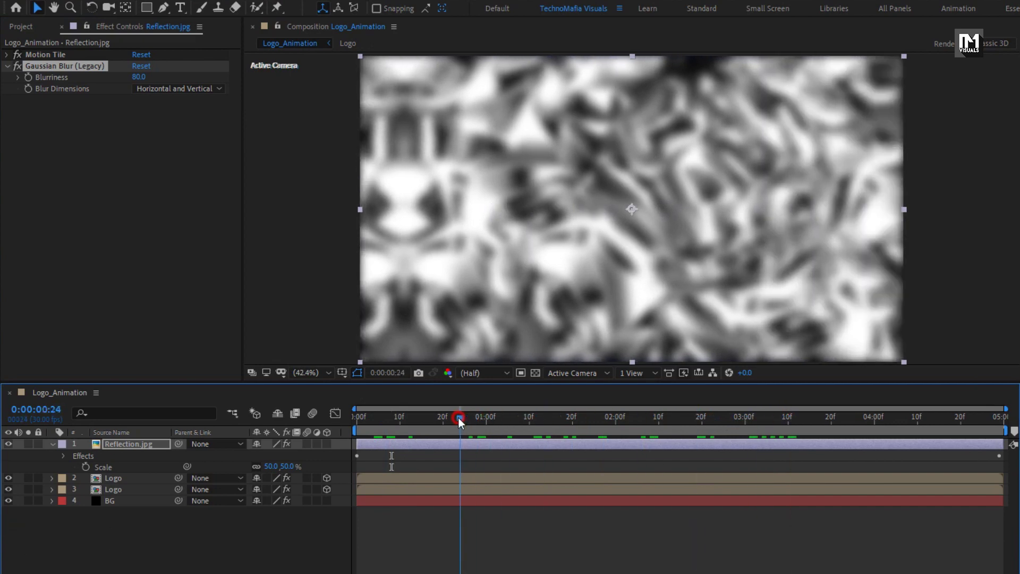
pyautogui.click(108, 448)
# - Pre-compose the reflection layer into a composition named Reflection
pyautogui.click(52, 443)
pyautogui.rightClick(120, 447)
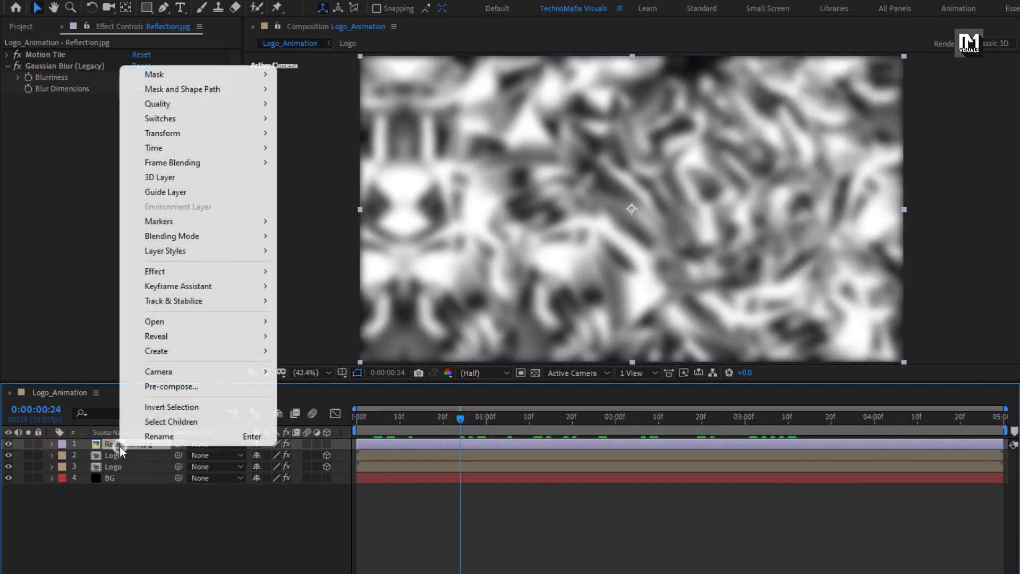
pyautogui.click(146, 391)
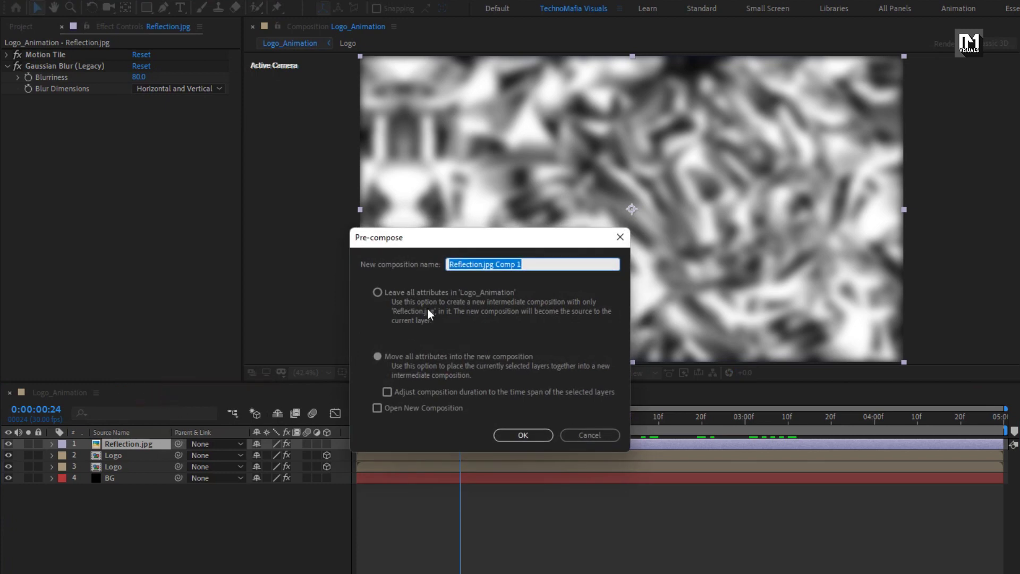
pyautogui.moveTo(483, 265); pyautogui.dragTo(593, 270)
pyautogui.press('BackSpace')
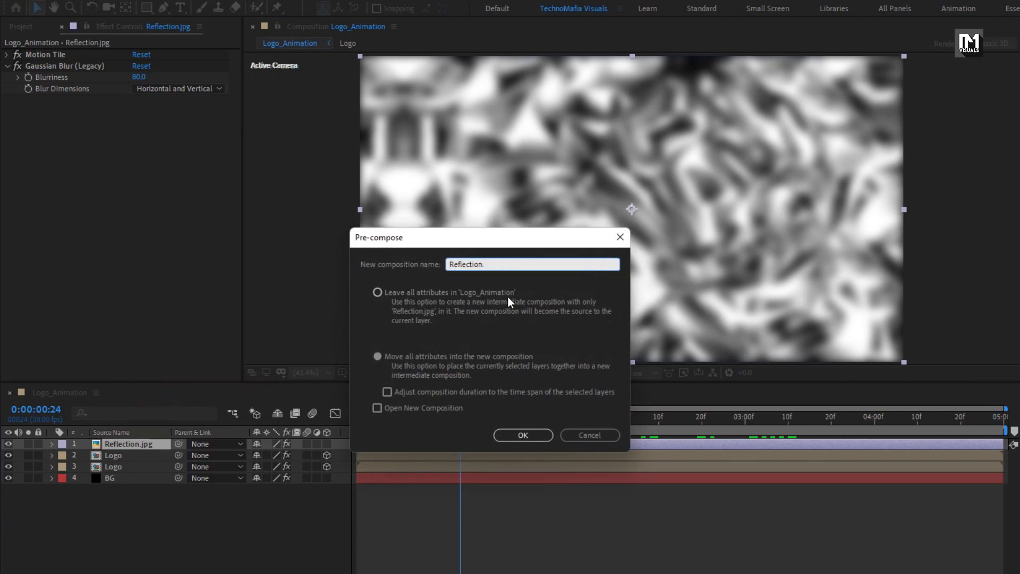
pyautogui.click(523, 434)
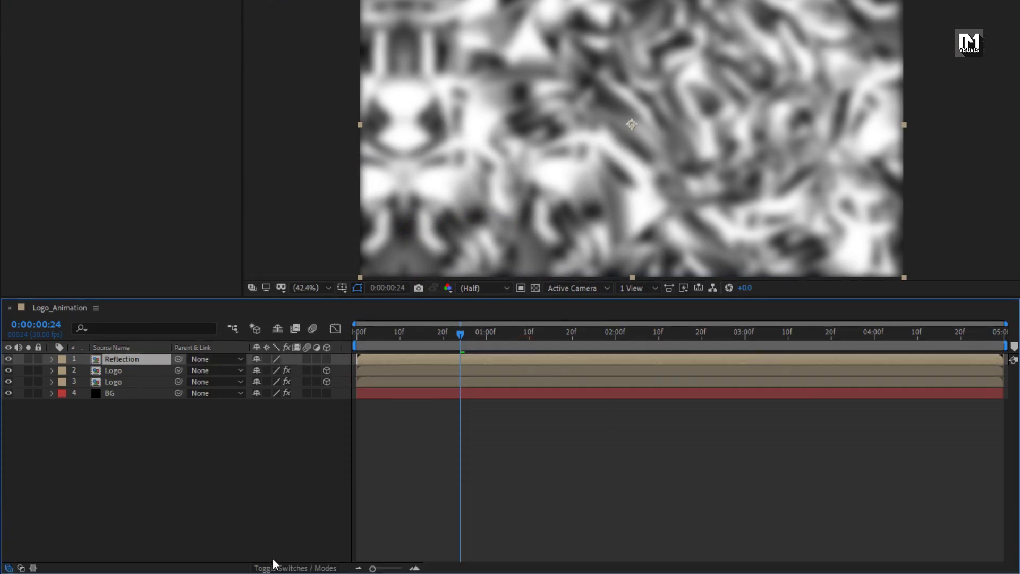
# - Blend the Reflection layer in Hard Light mode at 30% opacity
pyautogui.click(272, 567)
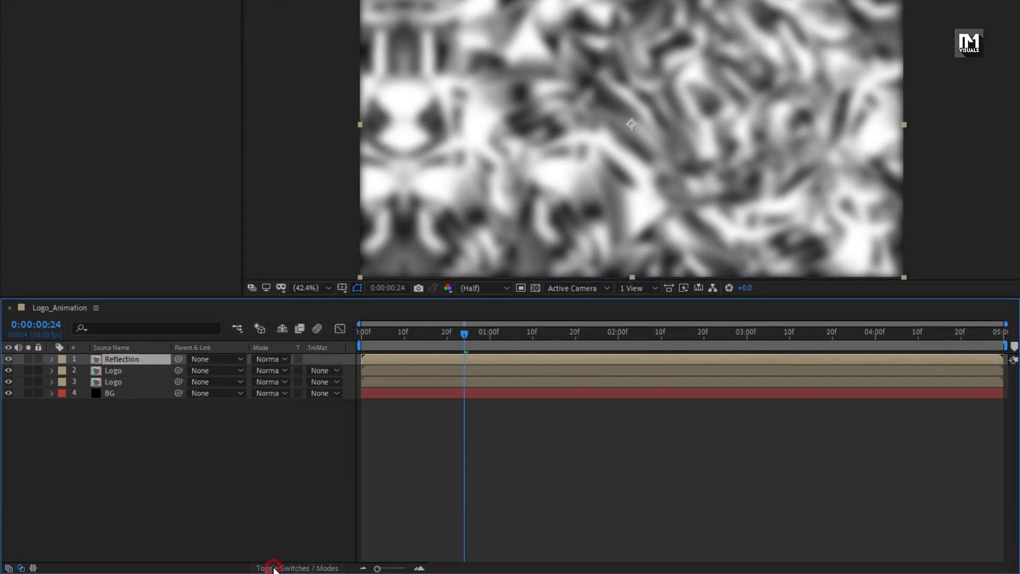
pyautogui.click(273, 358)
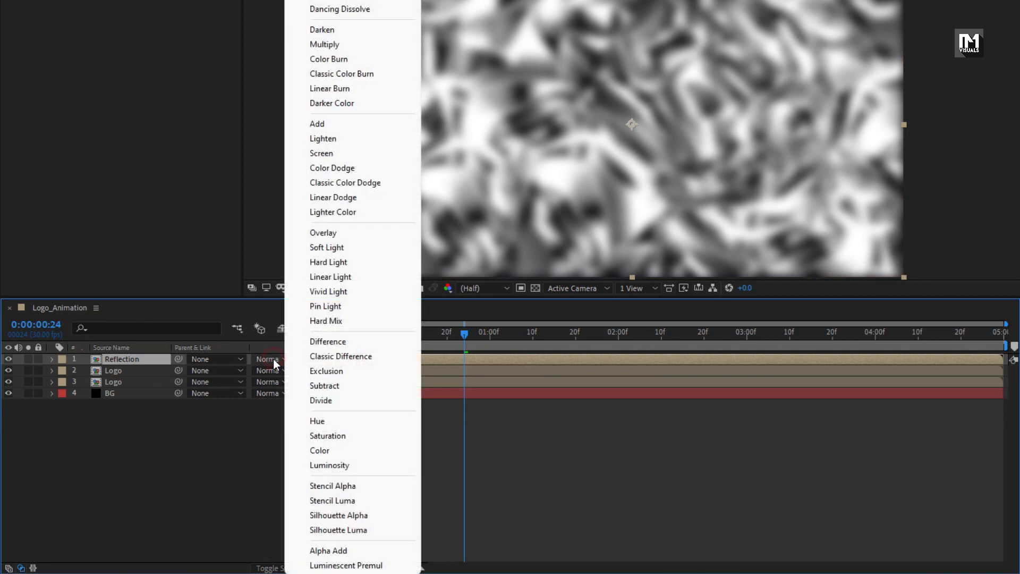
pyautogui.click(332, 262)
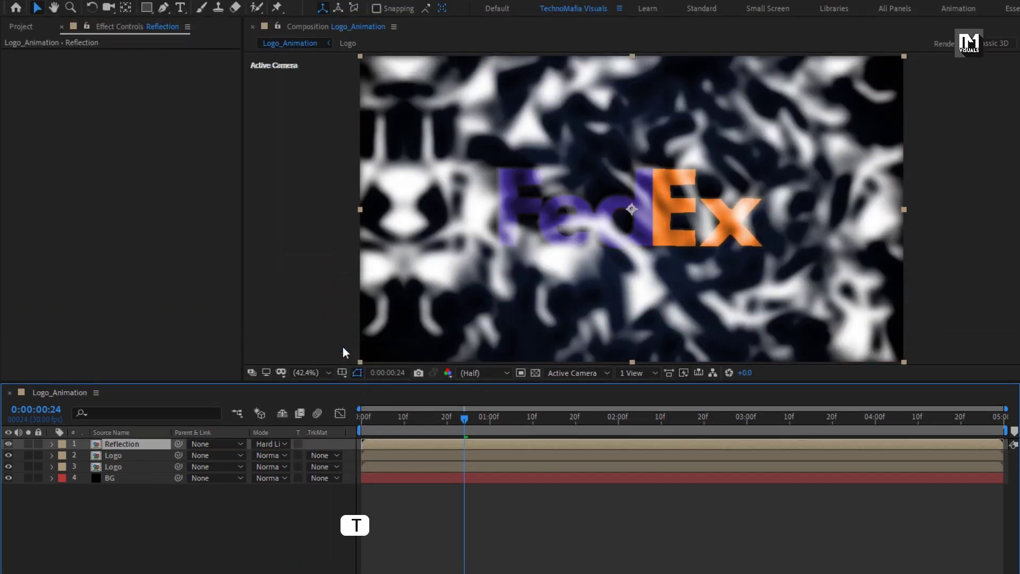
pyautogui.press('t')
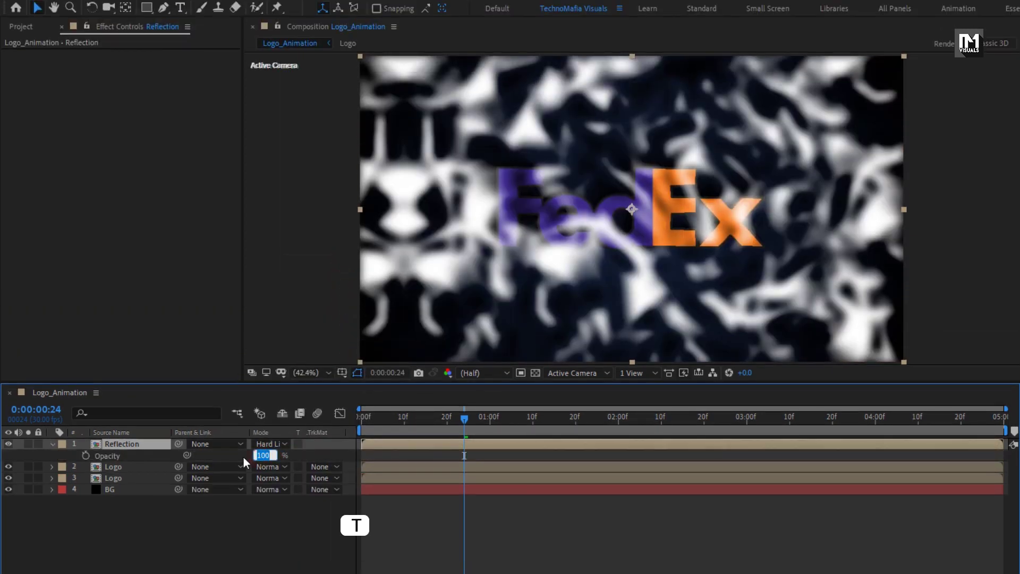
pyautogui.write('30')
pyautogui.press('Return')
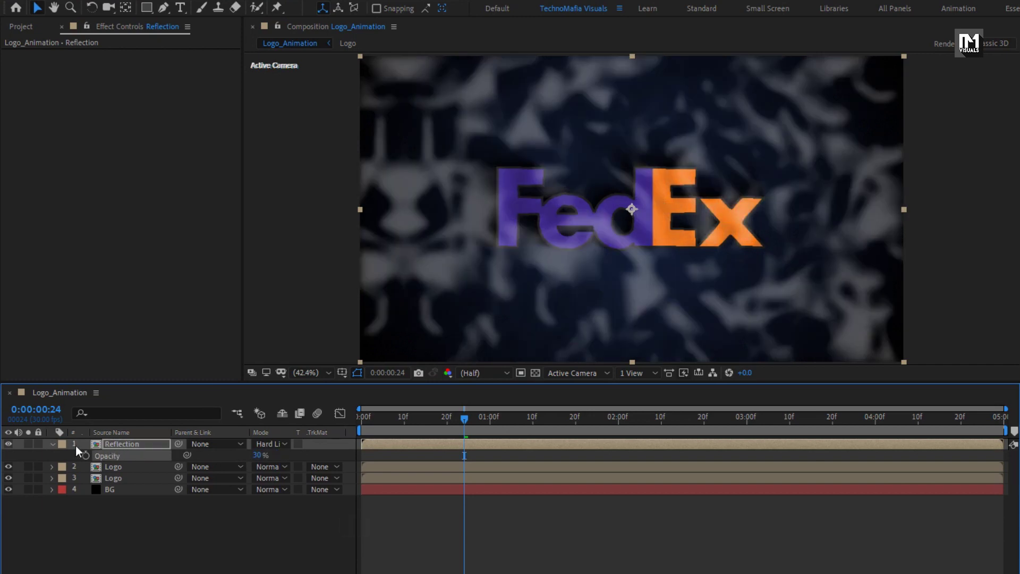
pyautogui.click(52, 443)
pyautogui.click(27, 27)
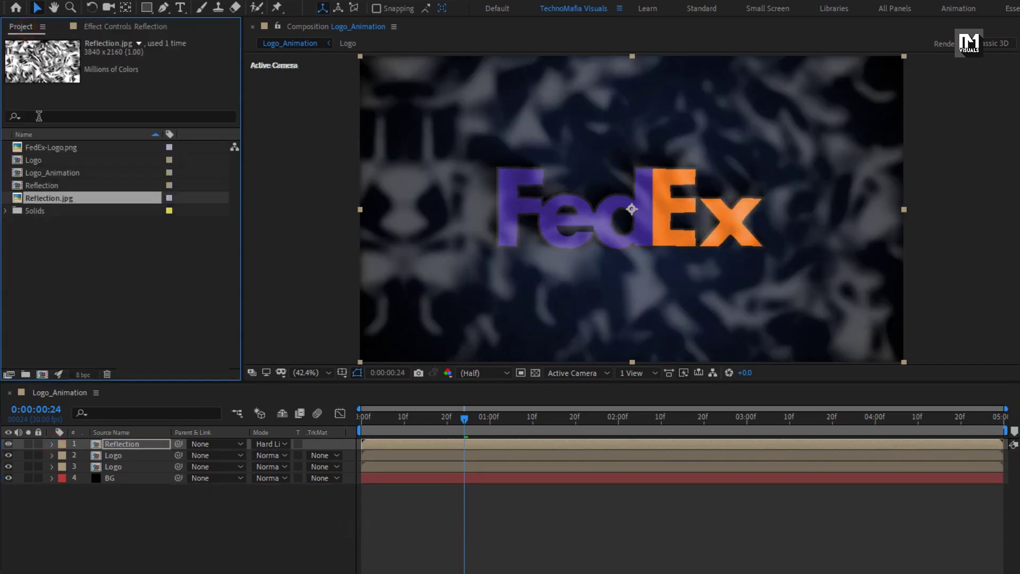
# - Add the Logo composition as the top layer and alpha-matte the Reflection layer to it
pyautogui.moveTo(43, 162); pyautogui.dragTo(135, 441)
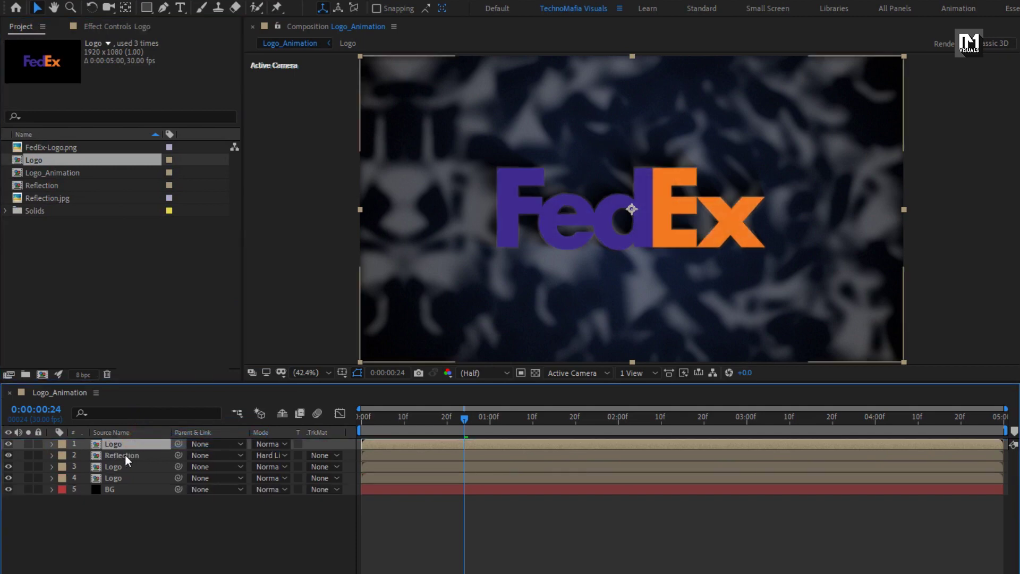
pyautogui.click(126, 455)
pyautogui.click(334, 456)
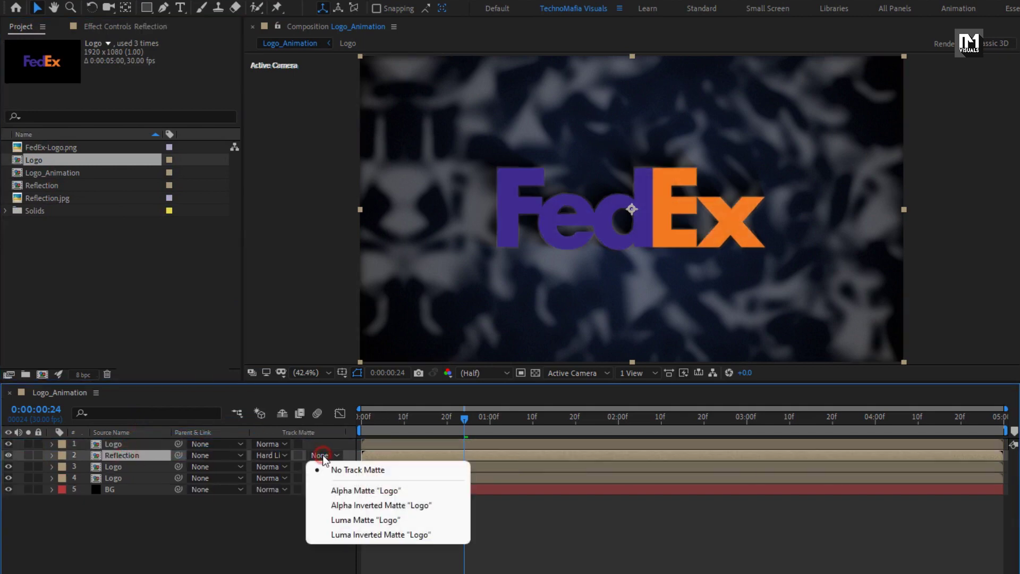
pyautogui.click(398, 492)
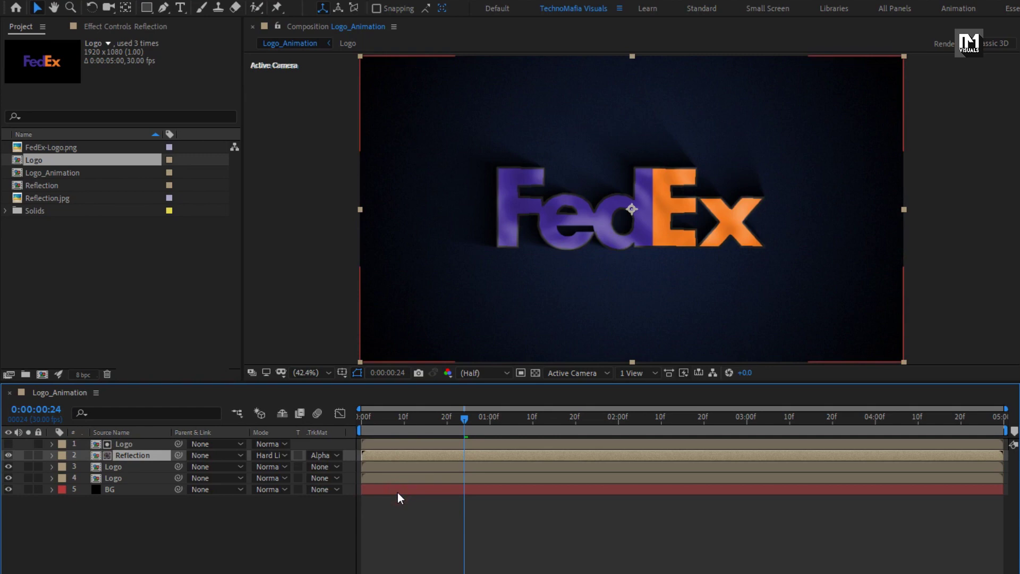
# - Duplicate the lower Logo layer and move the copy to the top of the stack
pyautogui.click(129, 470)
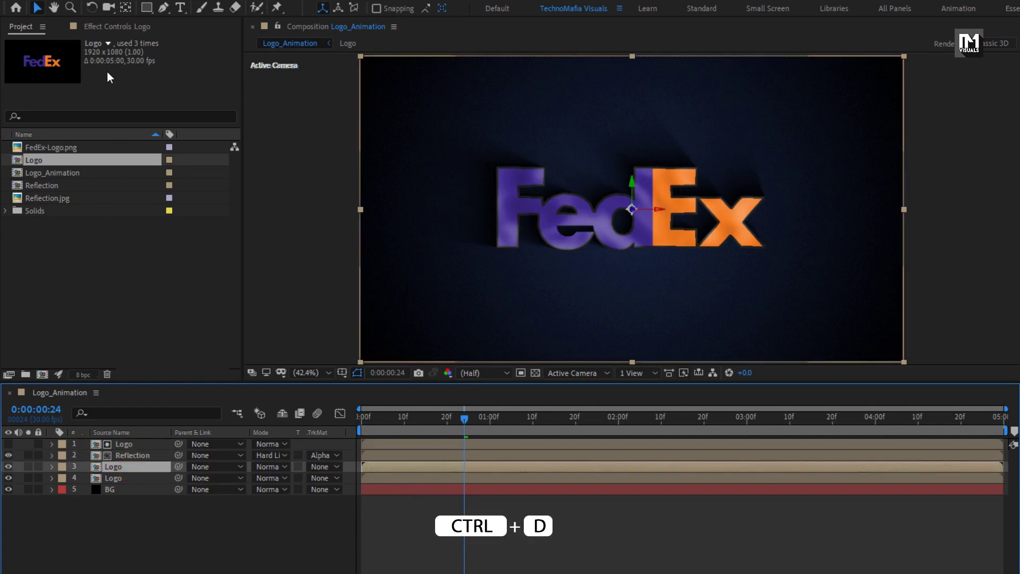
pyautogui.click(108, 31)
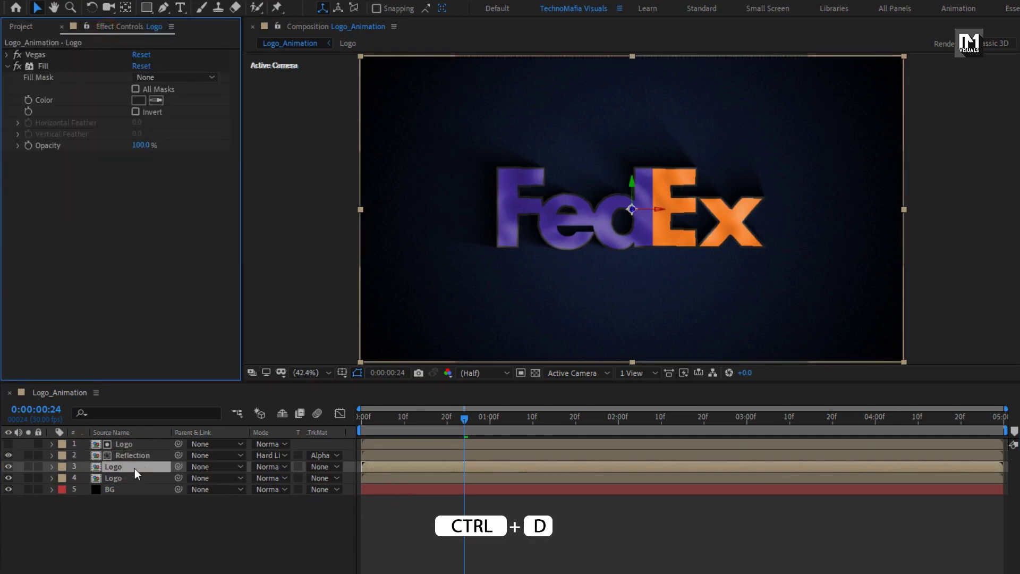
pyautogui.hotkey('ctrl', 'd')
pyautogui.moveTo(135, 467); pyautogui.dragTo(136, 442)
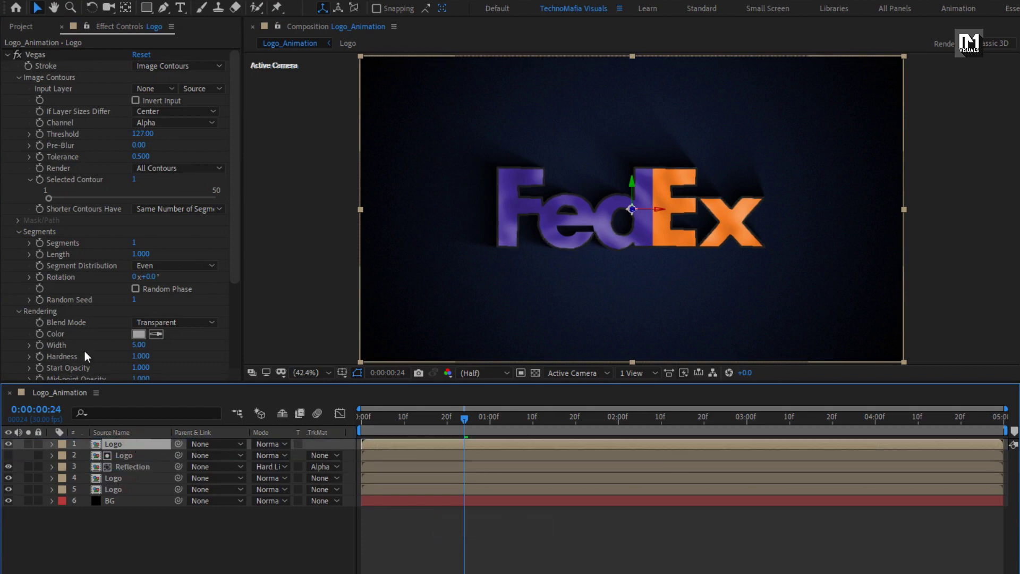
# - Set the copy's Vegas stroke Width to 3 and delete its Fill effect
pyautogui.scroll(-5, 74, 340)
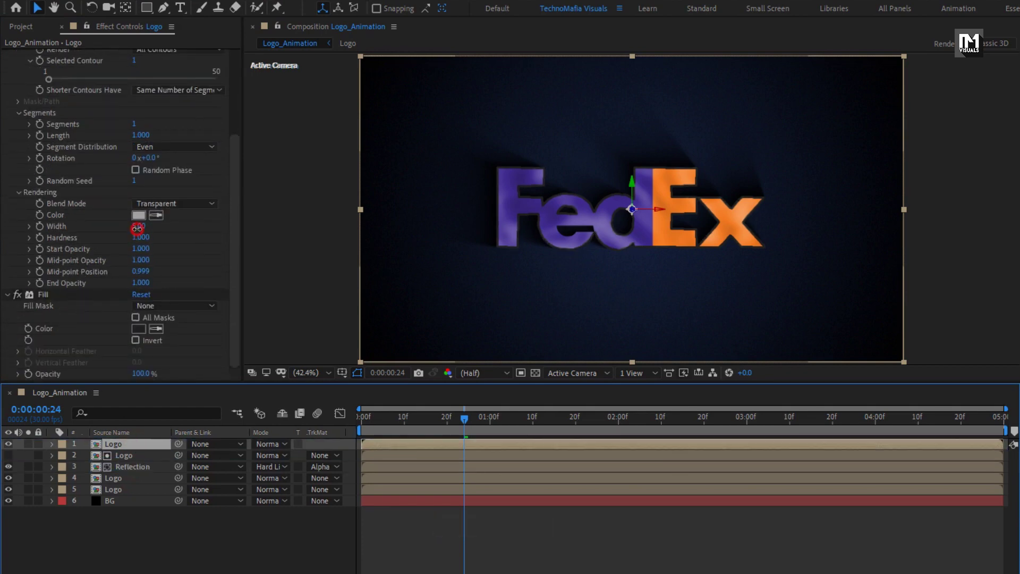
pyautogui.click(137, 228)
pyautogui.write('3')
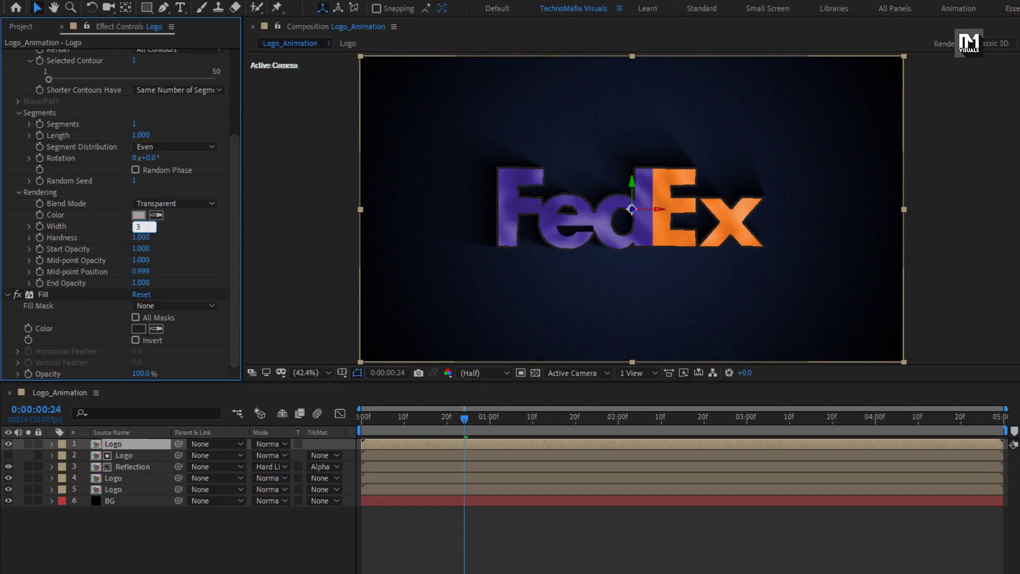
pyautogui.press('Return')
pyautogui.scroll(1, 53, 168)
pyautogui.scroll(3, 53, 168)
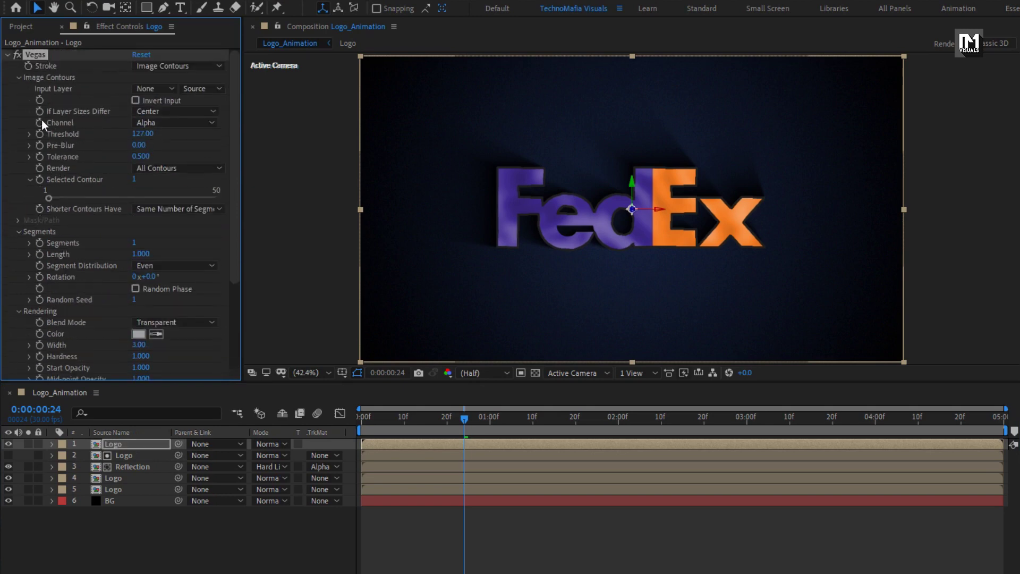
pyautogui.click(8, 54)
pyautogui.click(47, 68)
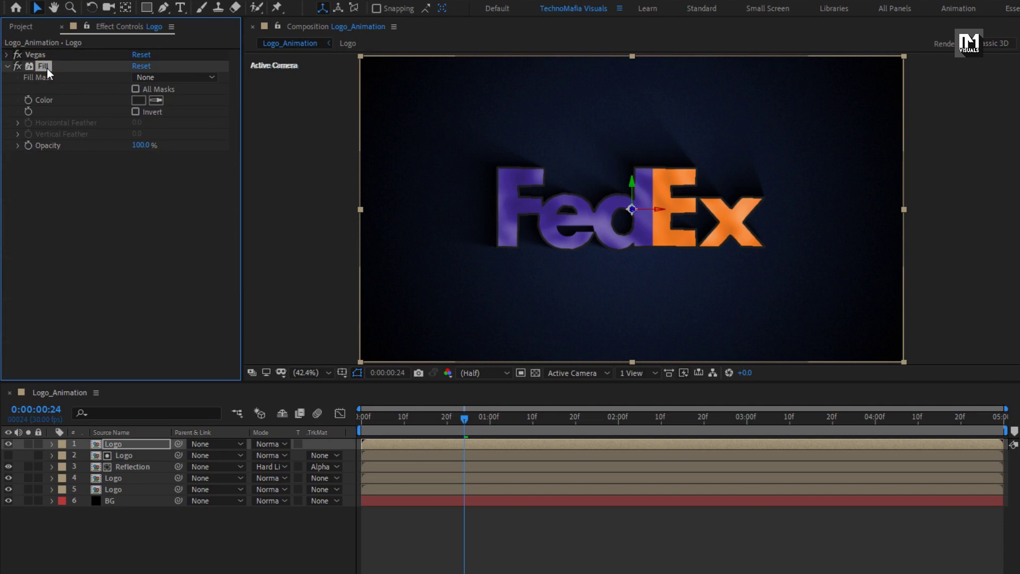
pyautogui.press('Delete')
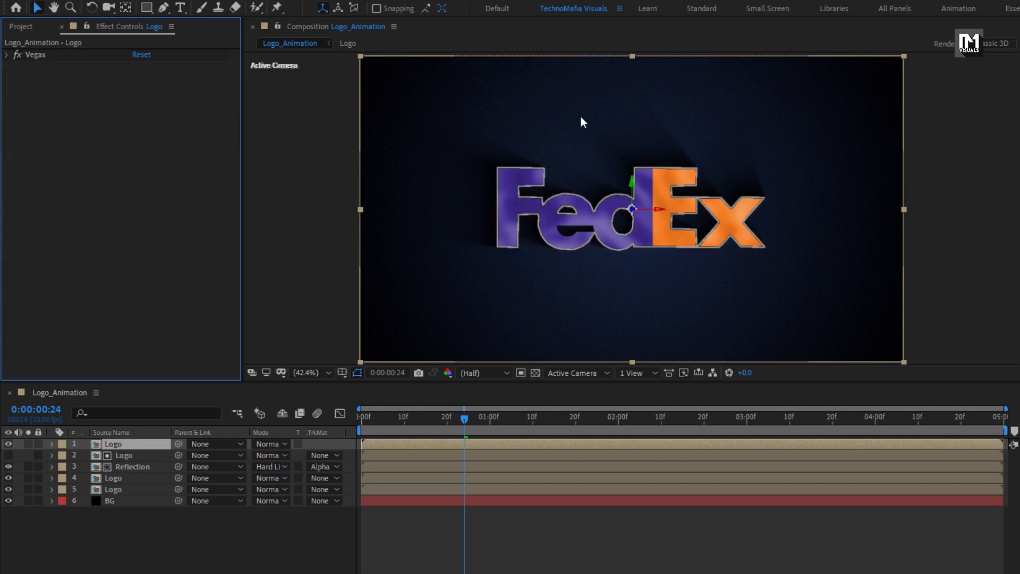
# - Apply CC Light Sweep to the FedEx logo layer, found by searching 'cc li'
pyautogui.click(882, 44)
pyautogui.click(863, 45)
pyautogui.write('c')
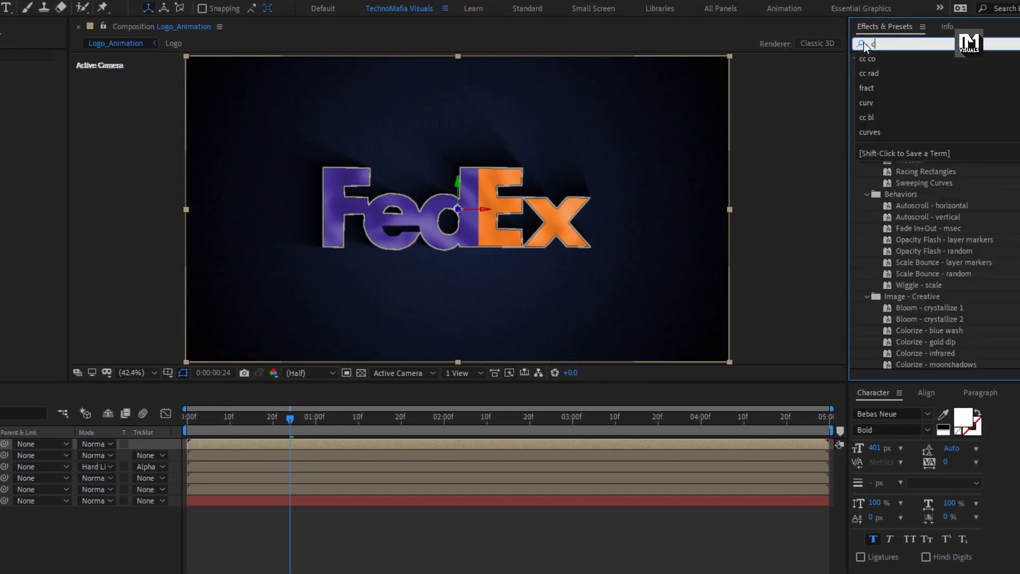
pyautogui.write('c li')
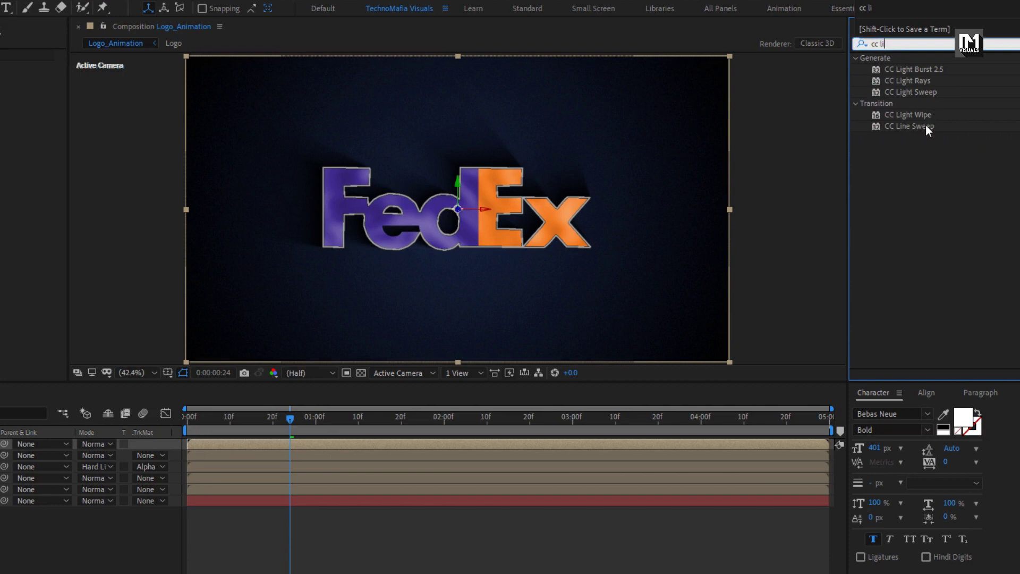
pyautogui.click(926, 128)
pyautogui.click(911, 95)
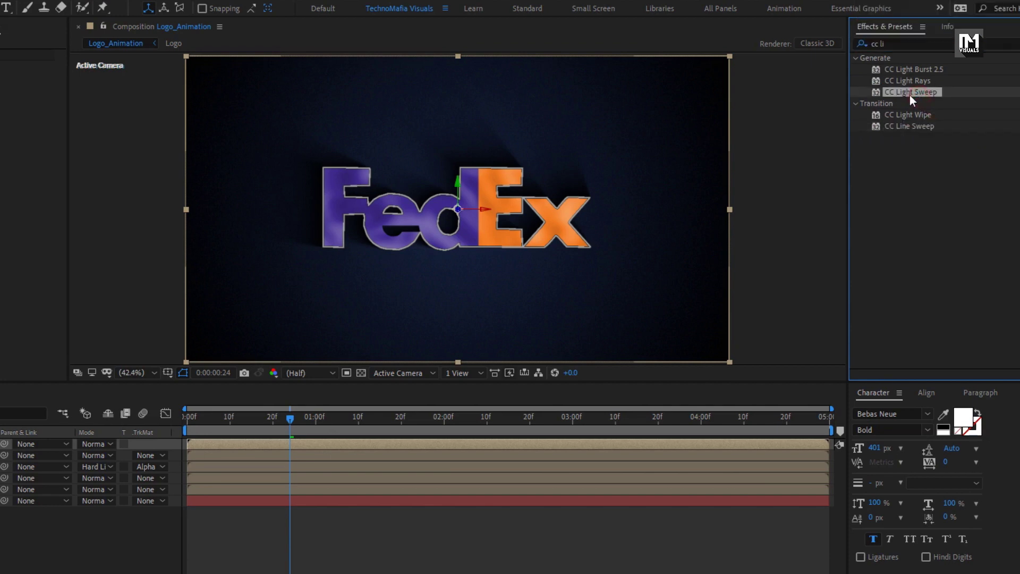
pyautogui.moveTo(919, 92); pyautogui.dragTo(495, 215)
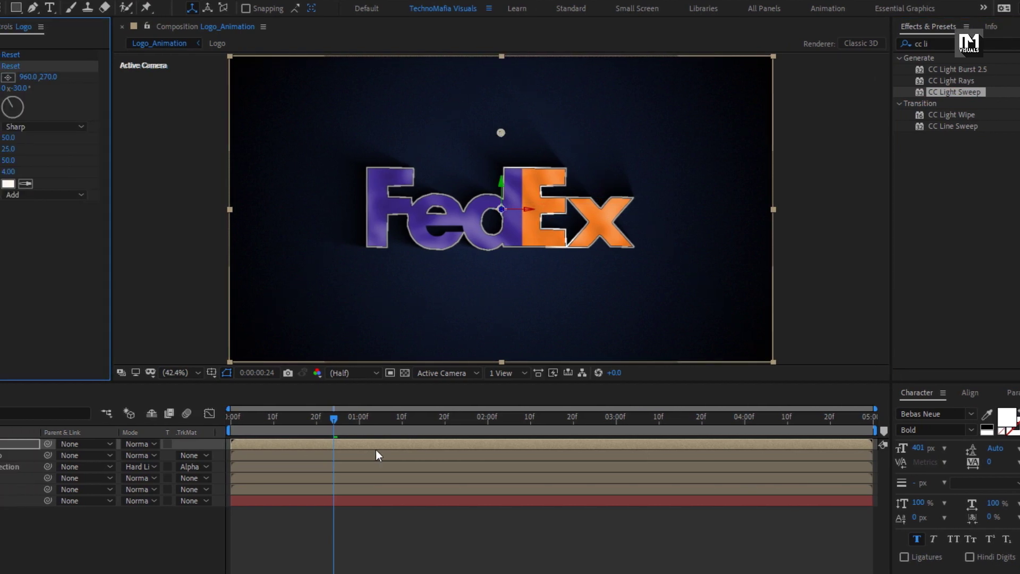
# - Keyframe the sweep Direction at 0° on the first frame and −180° at 0:00:04:29
pyautogui.moveTo(242, 417); pyautogui.dragTo(175, 422)
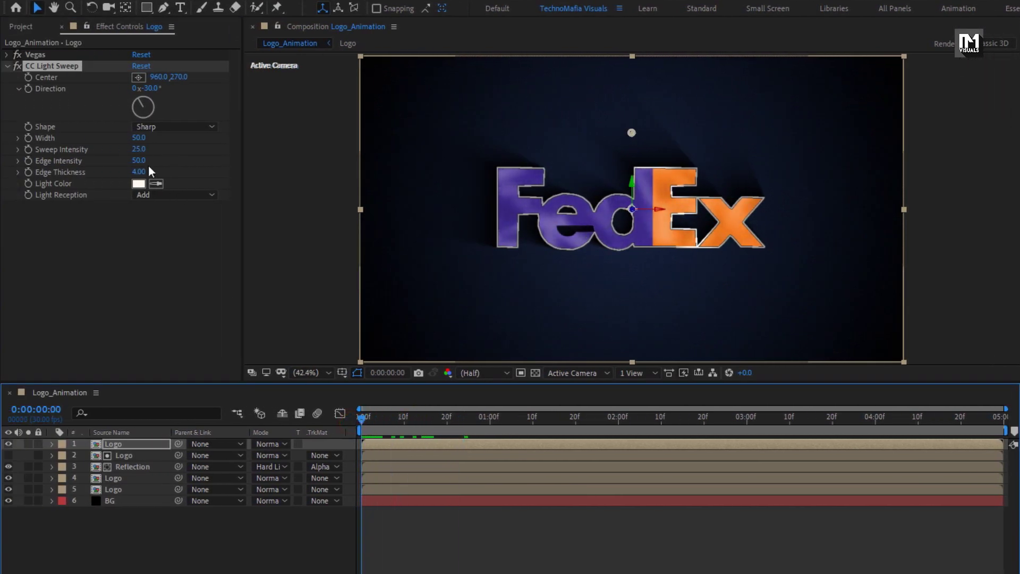
pyautogui.click(28, 89)
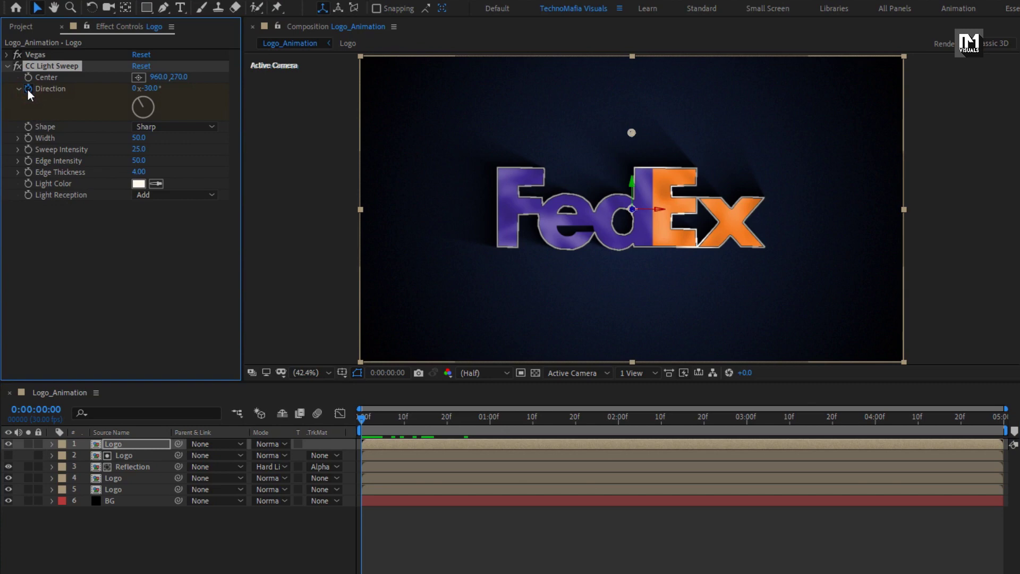
pyautogui.click(151, 88)
pyautogui.write('0')
pyautogui.press('Return')
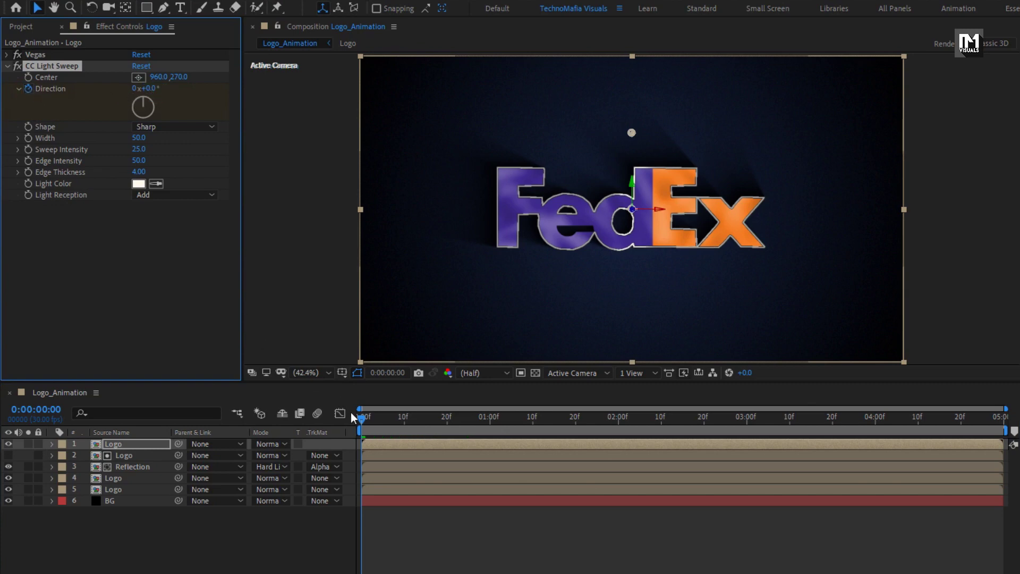
pyautogui.moveTo(361, 418); pyautogui.dragTo(1011, 431)
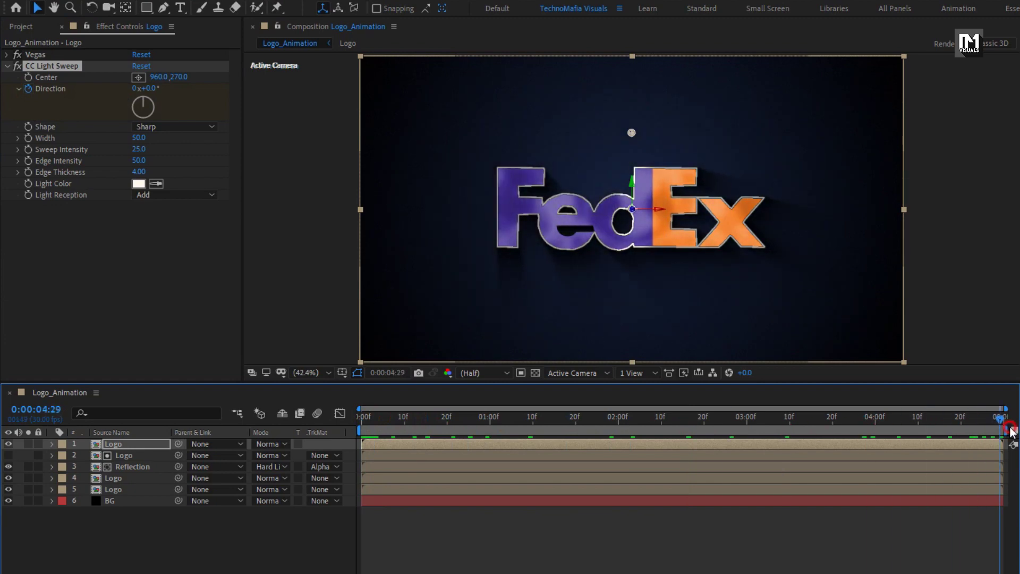
pyautogui.click(152, 89)
pyautogui.write('-18')
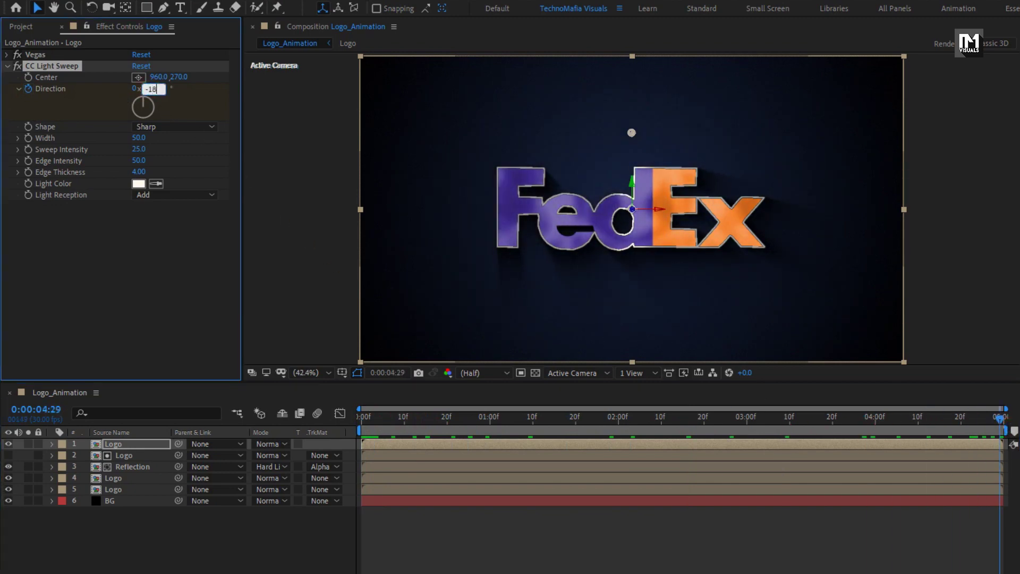
pyautogui.write('0')
pyautogui.press('Return')
pyautogui.moveTo(364, 423)
pyautogui.mouseDown()
pyautogui.moveTo(887, 423)
pyautogui.moveTo(412, 437)
pyautogui.moveTo(574, 442)
pyautogui.moveTo(378, 433)
pyautogui.mouseUp()
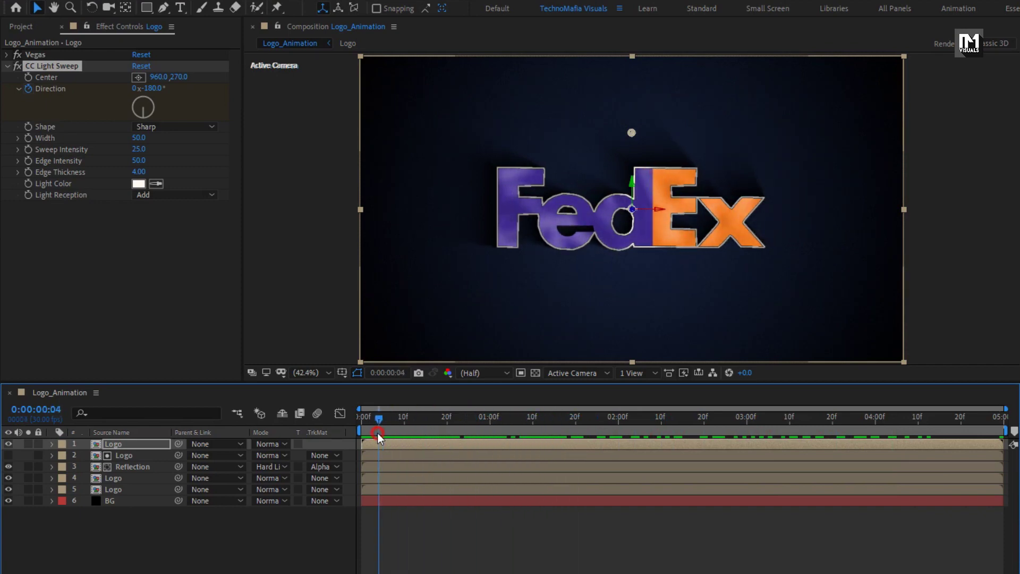
# - Set the light sweep Width to 80 and edit the Edge Thickness value
pyautogui.click(139, 138)
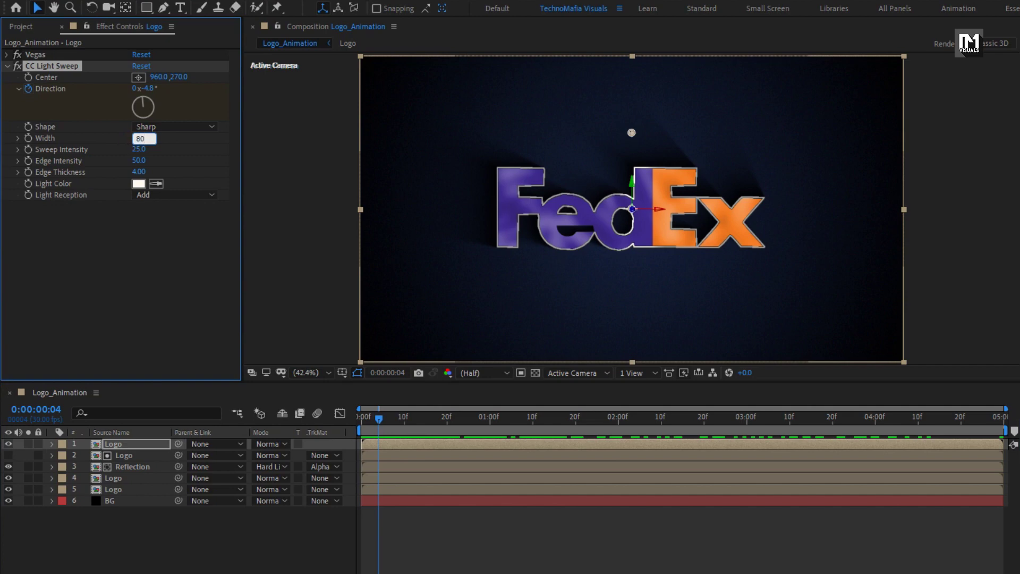
pyautogui.write('80')
pyautogui.press('Return')
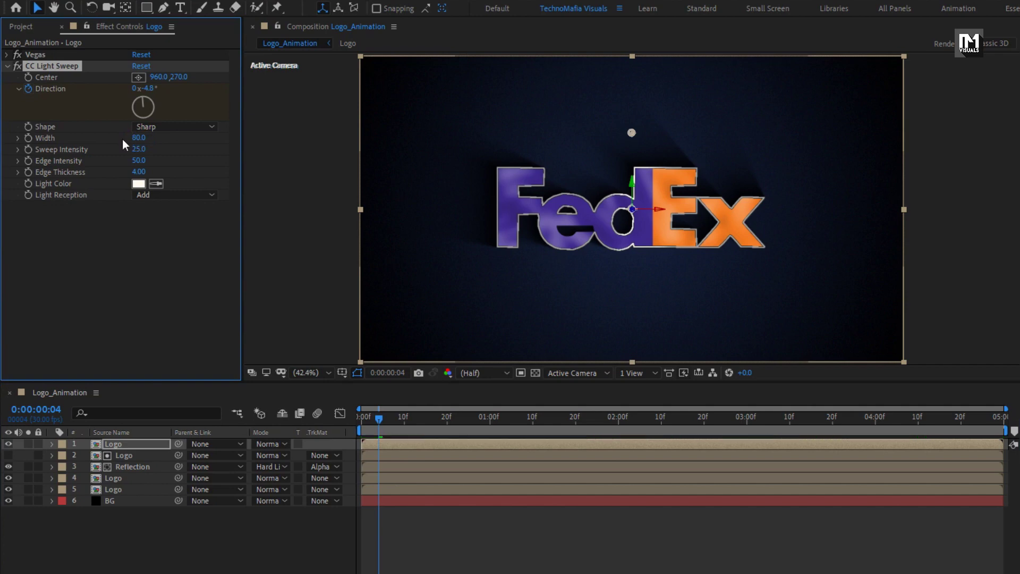
pyautogui.click(136, 172)
# - Duplicate the Logo and Reflection layers and move both copies to the top
pyautogui.click(139, 468)
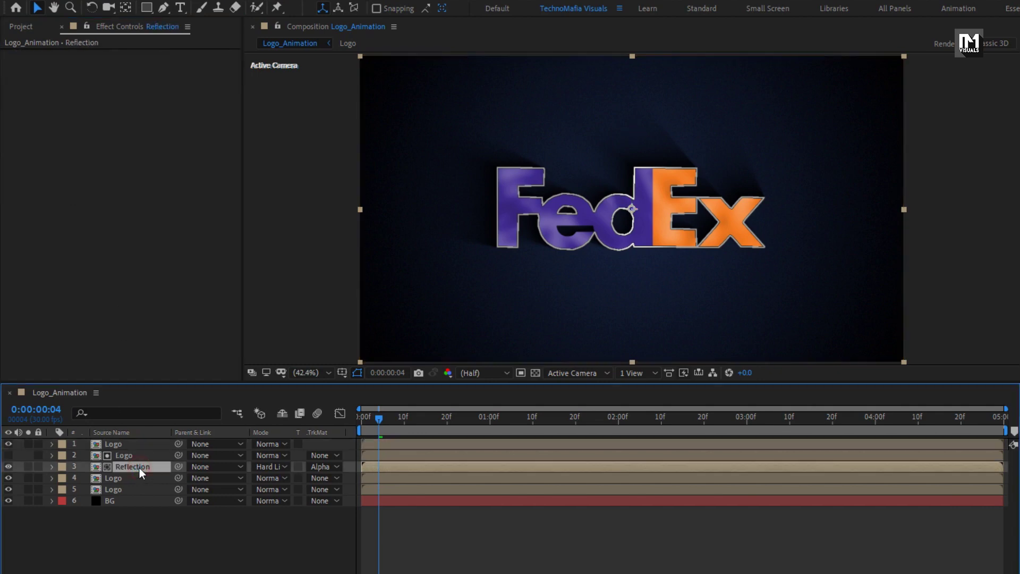
pyautogui.keyDown('ctrl'); pyautogui.click(135, 458); pyautogui.keyUp('ctrl')
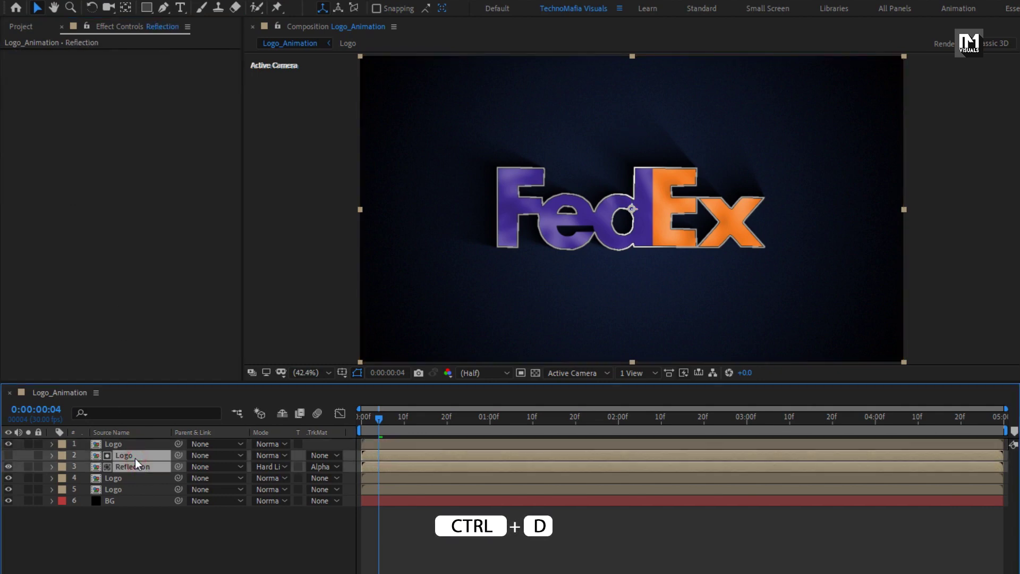
pyautogui.hotkey('ctrl', 'd')
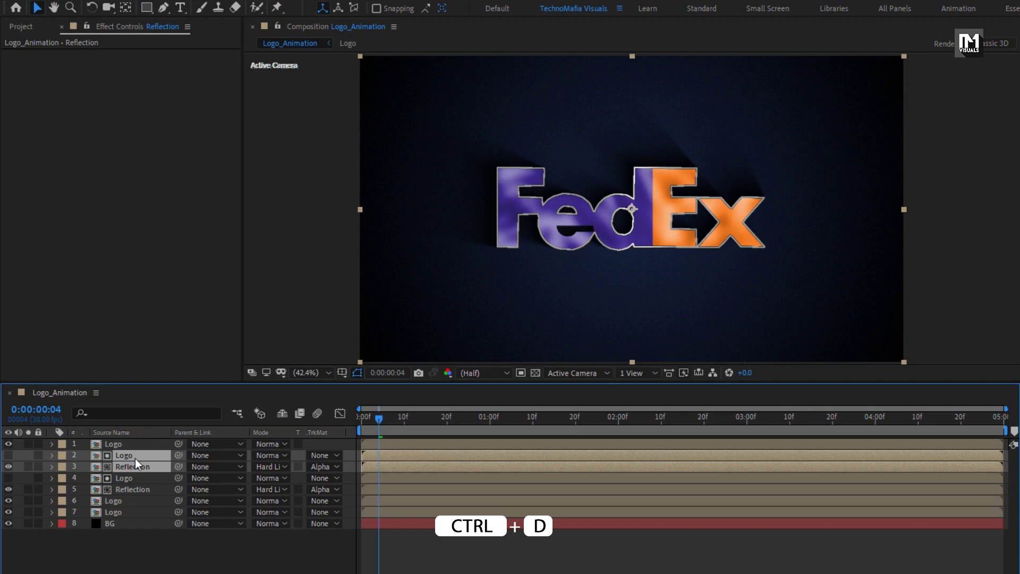
pyautogui.moveTo(135, 458); pyautogui.dragTo(139, 441)
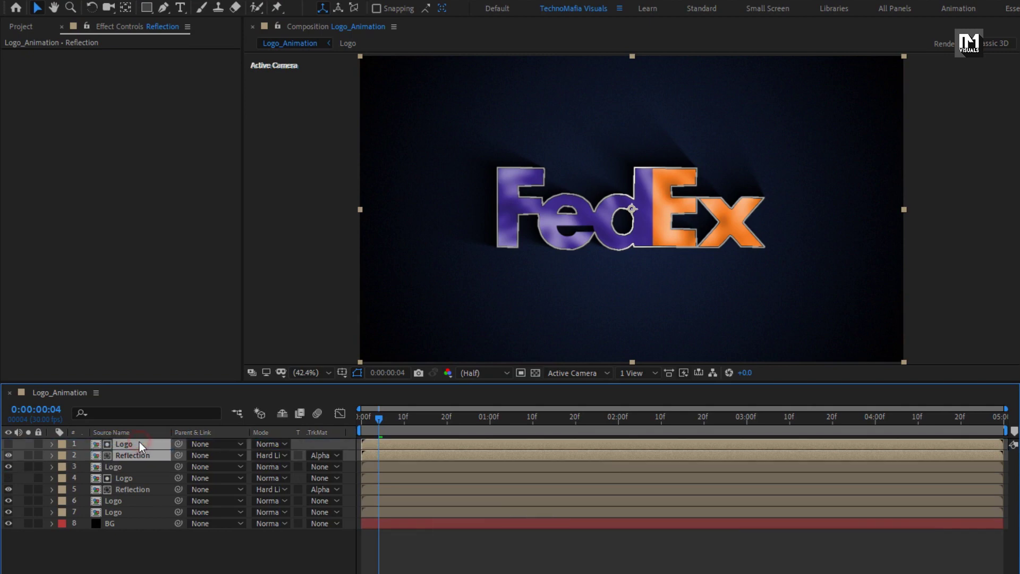
pyautogui.click(156, 543)
# - Set the top Reflection copy's blending mode to Add and preview it across the letters
pyautogui.click(135, 455)
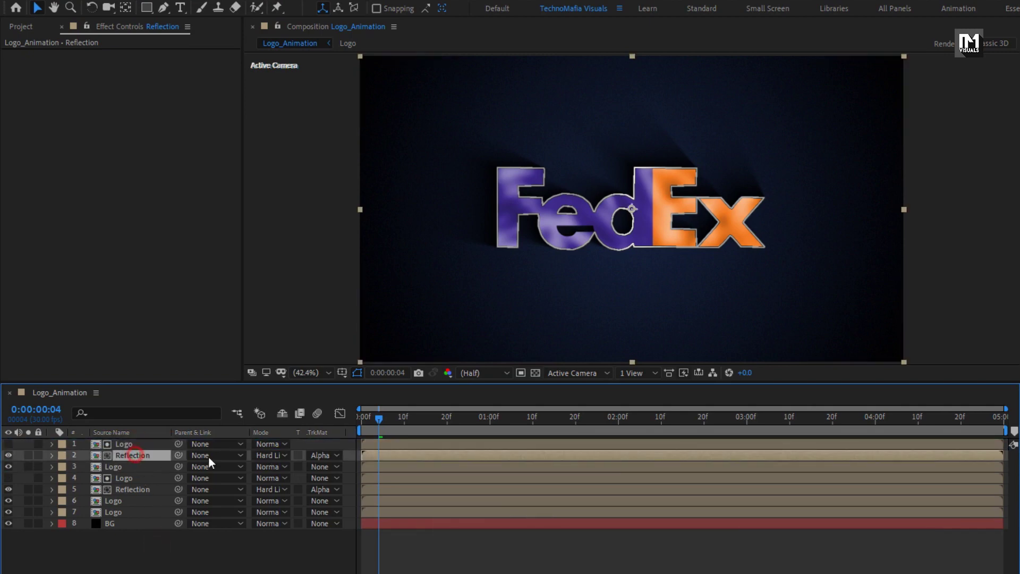
pyautogui.click(264, 456)
pyautogui.click(308, 212)
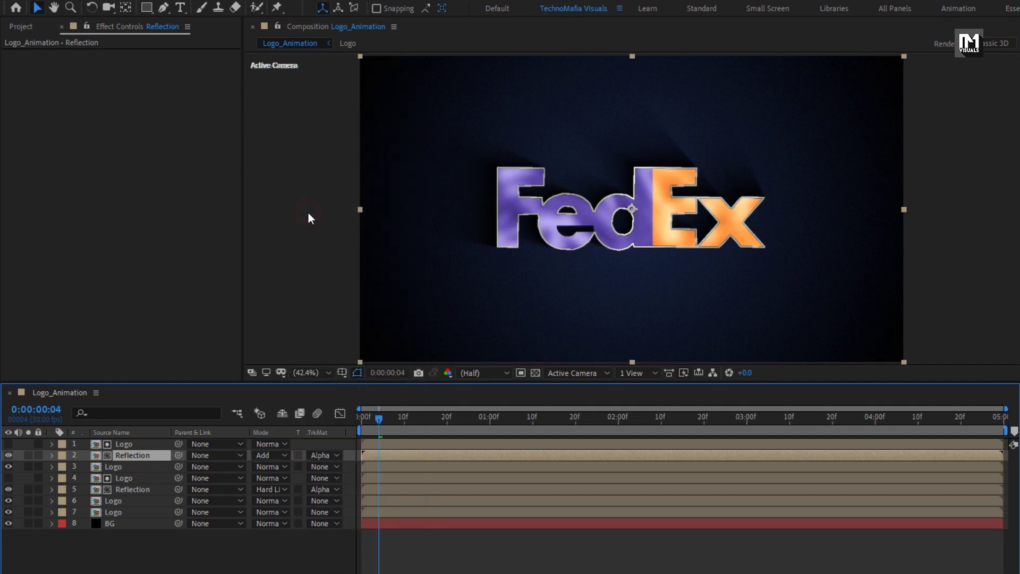
pyautogui.moveTo(397, 420); pyautogui.dragTo(716, 425)
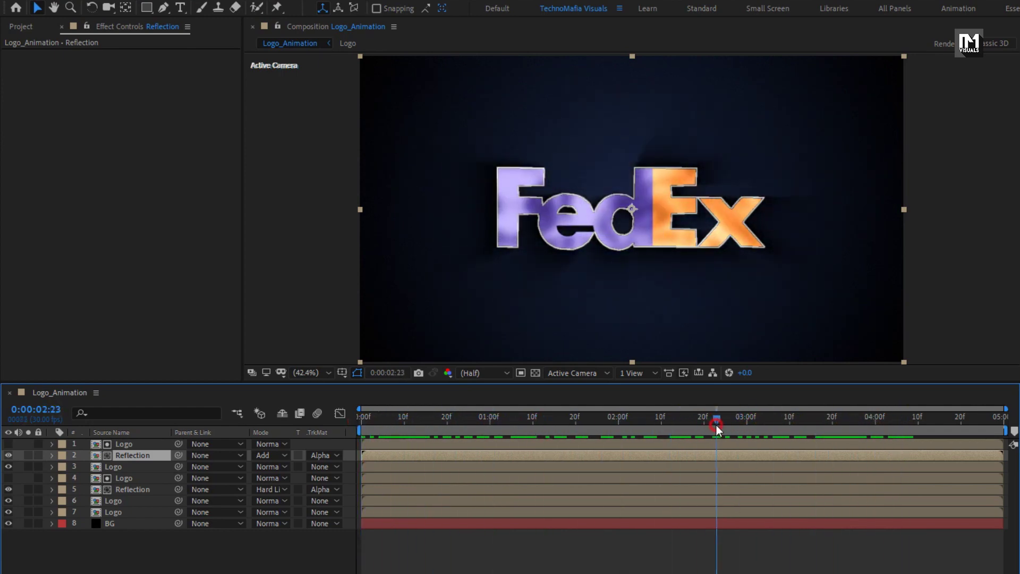
pyautogui.click(133, 447)
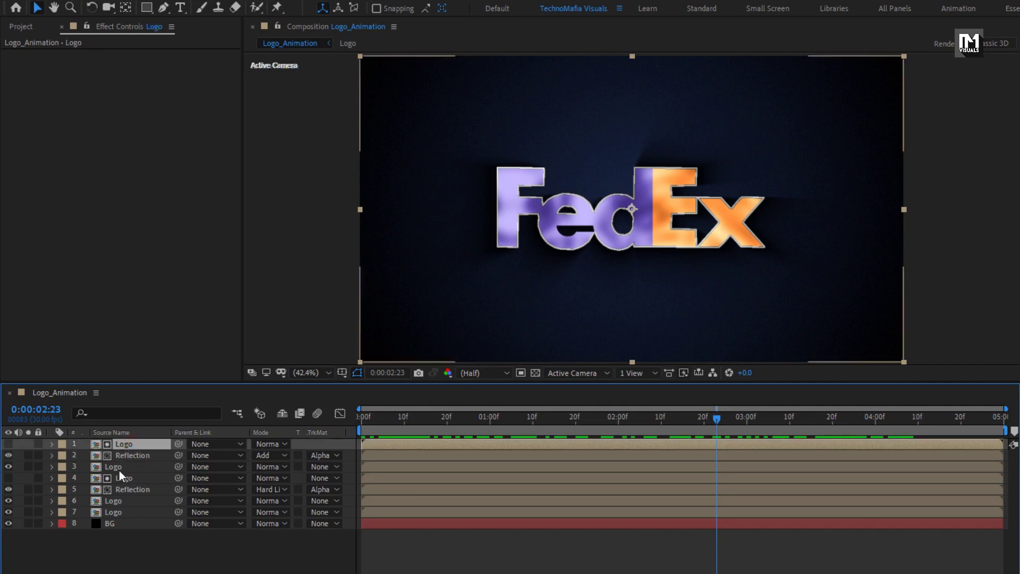
# - Copy the Vegas effect from layer 3 Logo and paste it onto layer 1 Logo
pyautogui.click(118, 468)
pyautogui.click(8, 66)
pyautogui.click(35, 54)
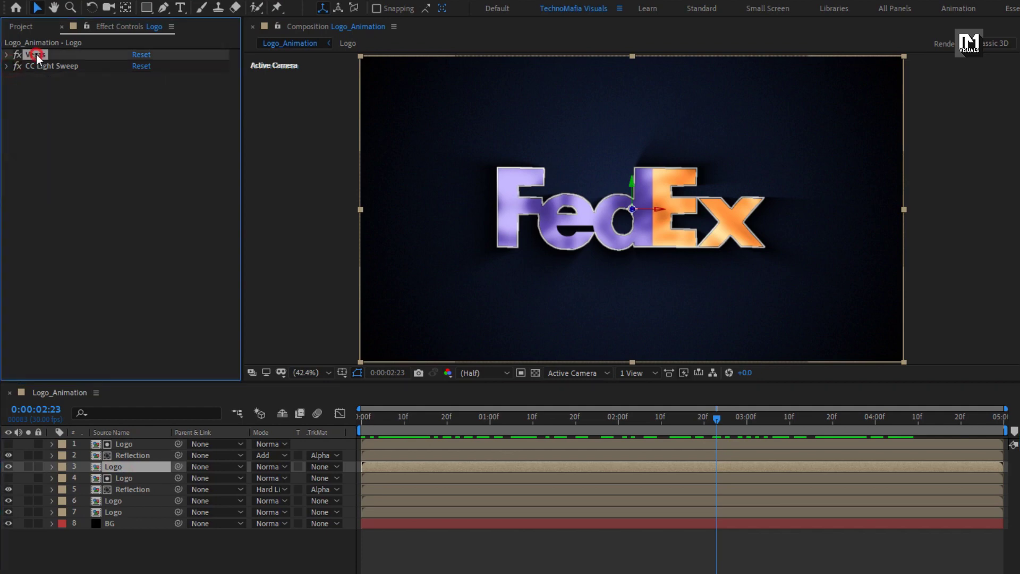
pyautogui.hotkey('ctrl', 'c')
pyautogui.click(37, 1)
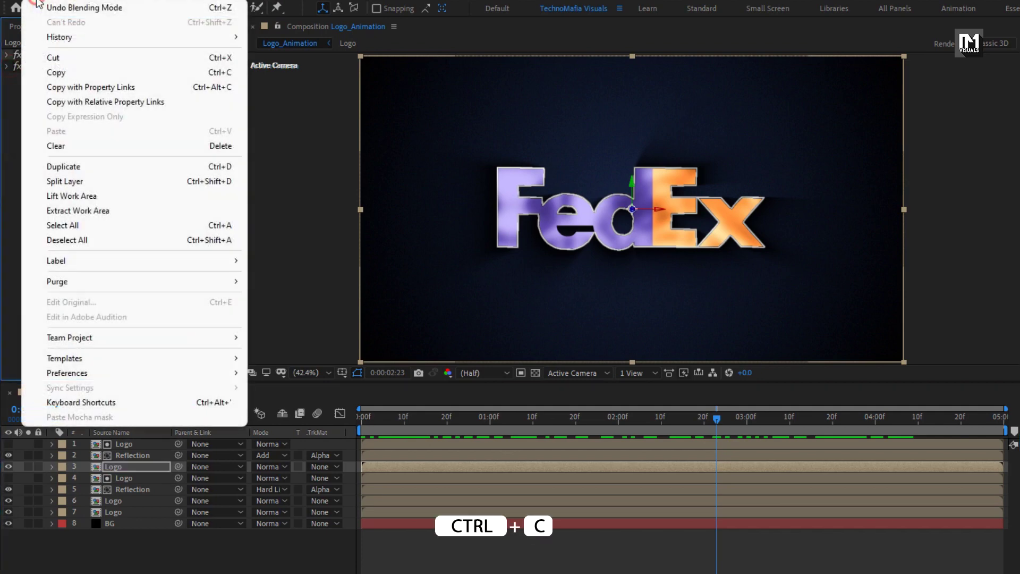
pyautogui.click(52, 75)
pyautogui.click(126, 445)
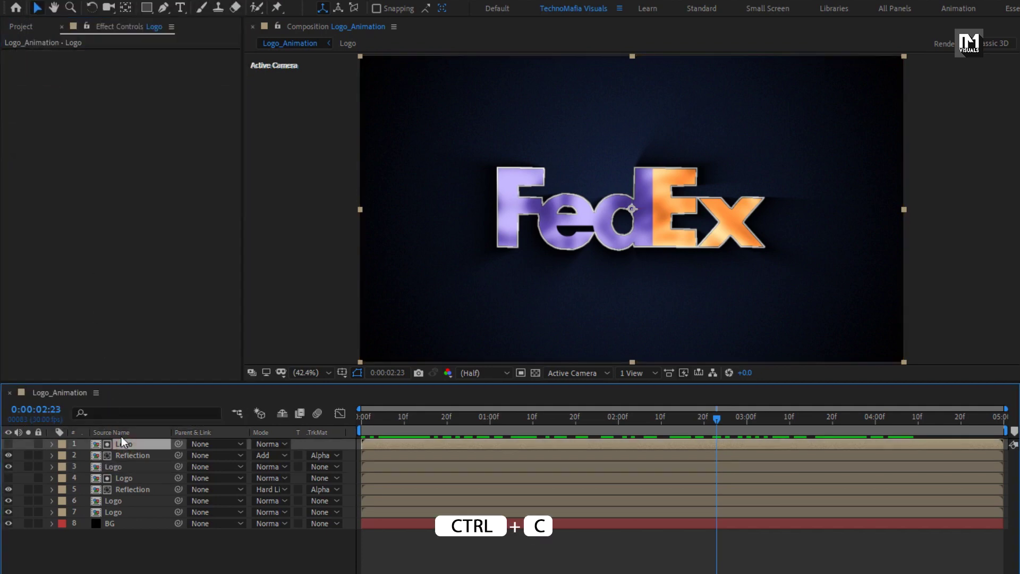
pyautogui.moveTo(380, 418); pyautogui.dragTo(337, 416)
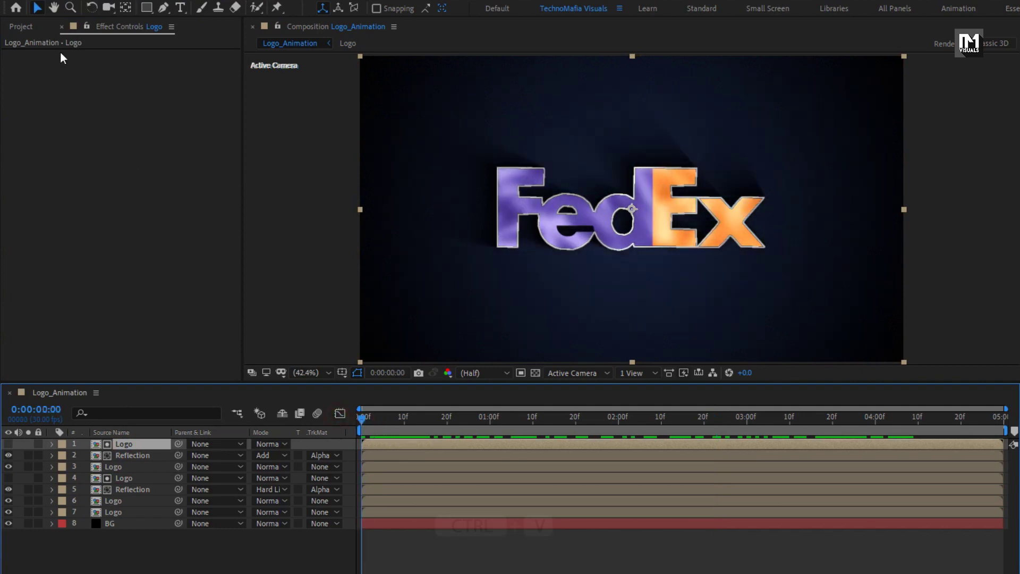
pyautogui.hotkey('ctrl', 'v')
pyautogui.click(37, 1)
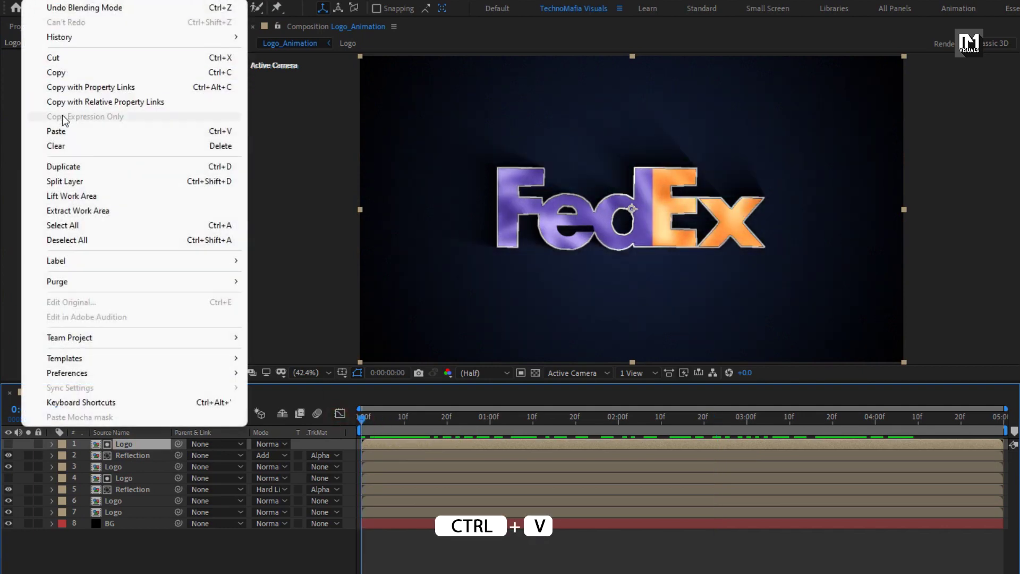
pyautogui.click(60, 131)
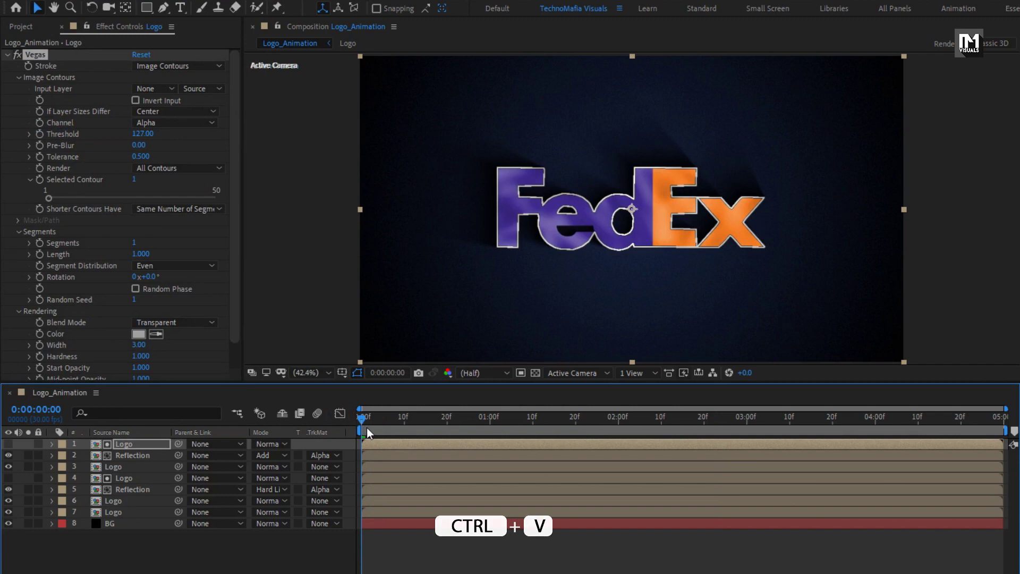
pyautogui.moveTo(366, 422); pyautogui.dragTo(434, 413)
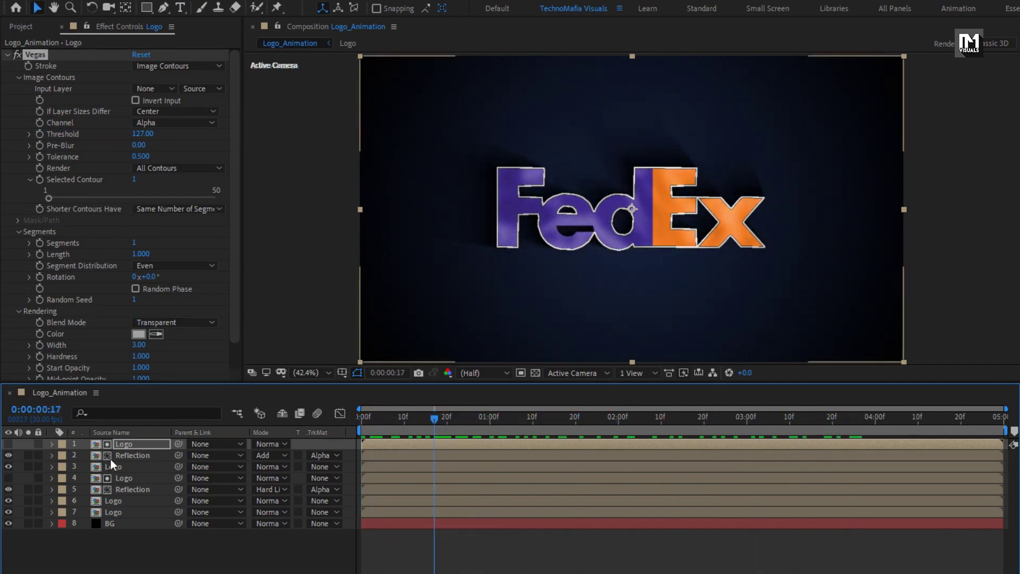
# - Duplicate the top Logo and Reflection pair, then delete Vegas from the new Logo copy
pyautogui.click(126, 456)
pyautogui.keyDown('ctrl'); pyautogui.click(127, 446); pyautogui.keyUp('ctrl')
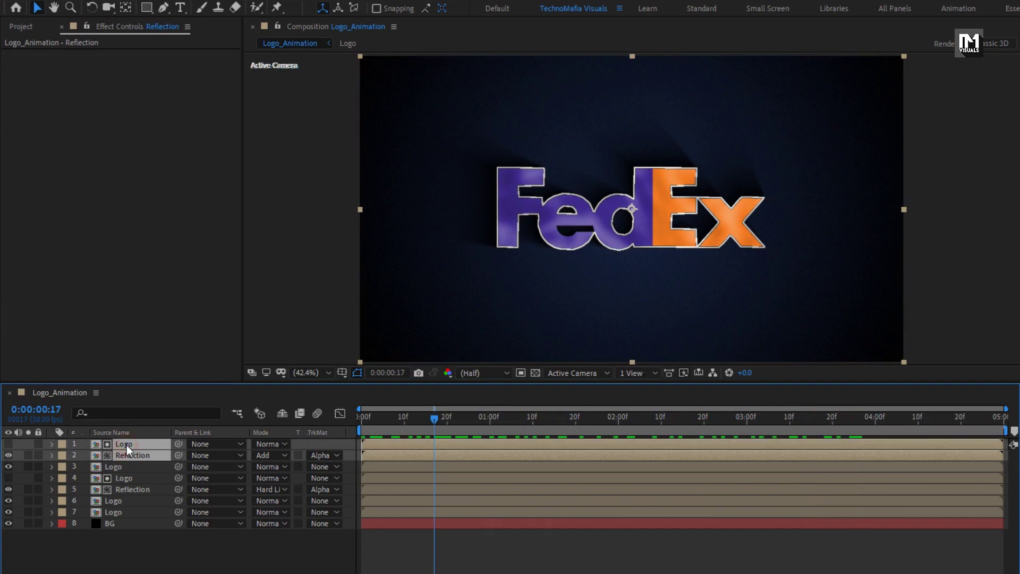
pyautogui.hotkey('ctrl', 'd')
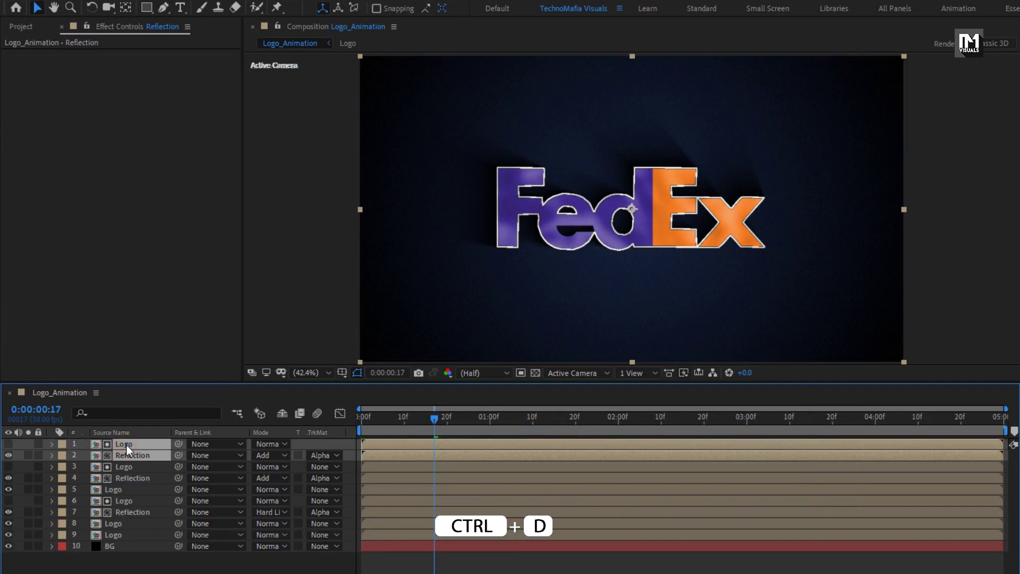
pyautogui.click(134, 571)
pyautogui.click(123, 445)
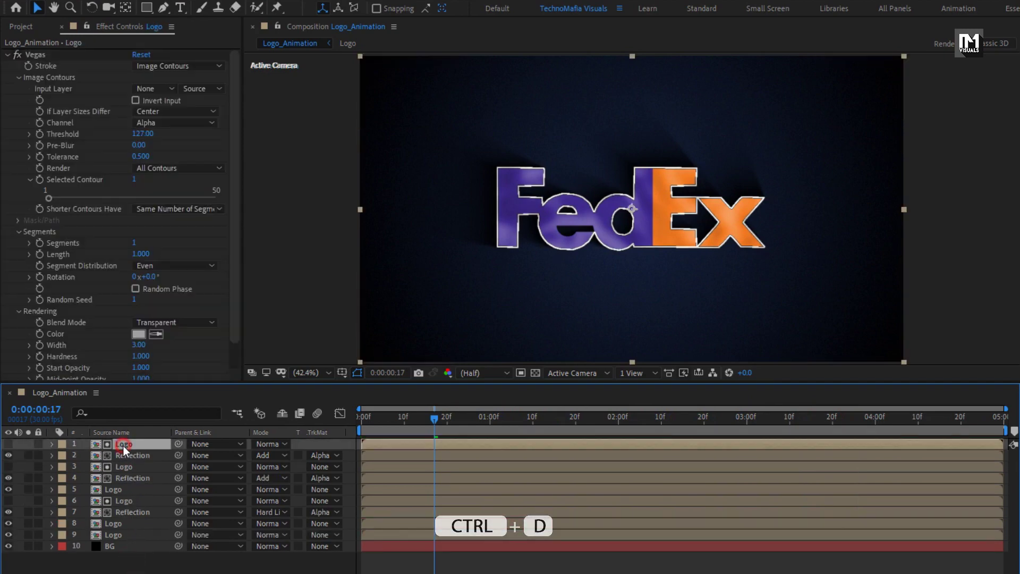
pyautogui.click(9, 55)
pyautogui.click(36, 55)
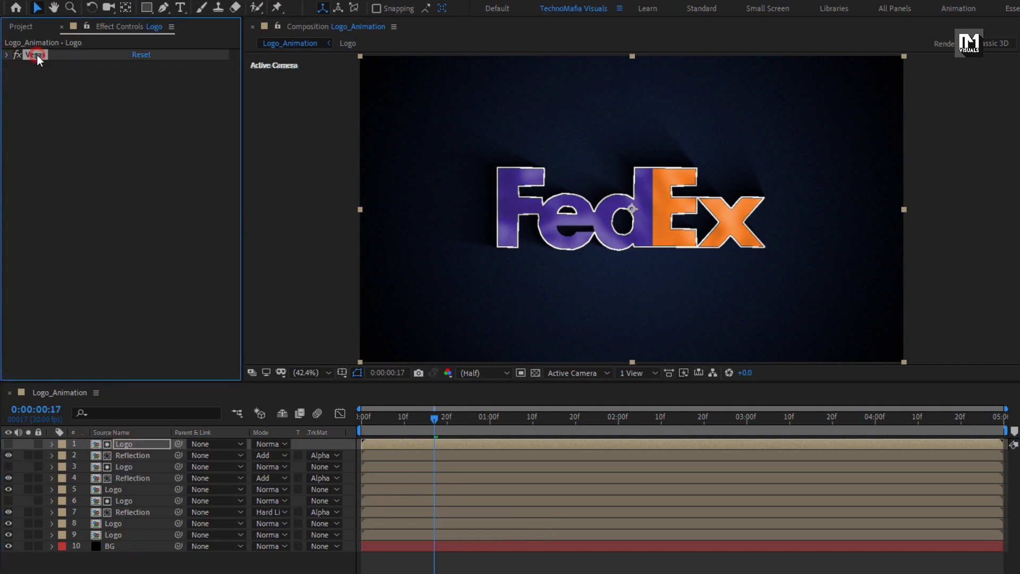
pyautogui.press('Delete')
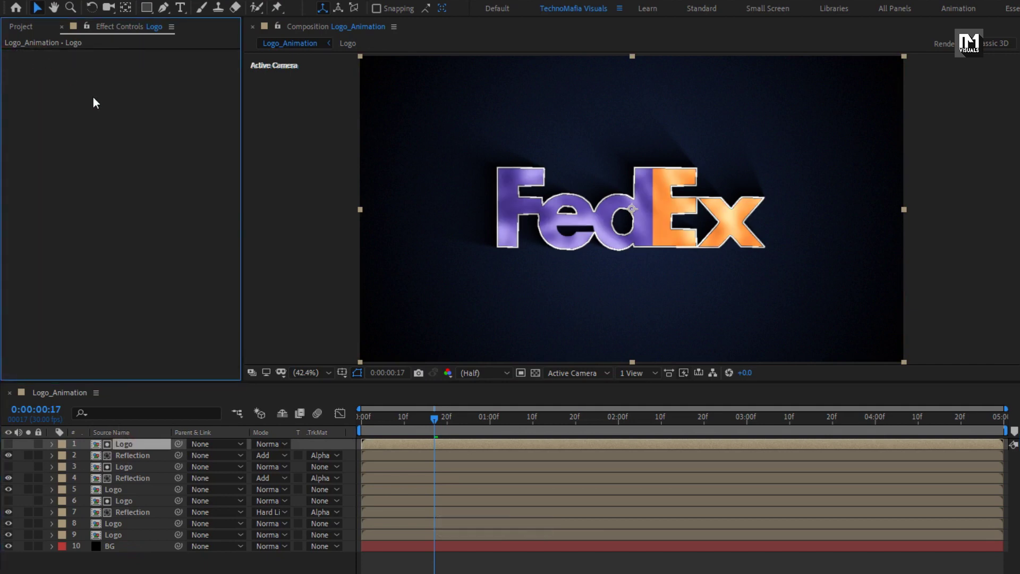
# - At 0:00:03:05, turn on the 3D switch for the logo and reflection layers
pyautogui.moveTo(398, 421); pyautogui.dragTo(769, 423)
pyautogui.press('F4')
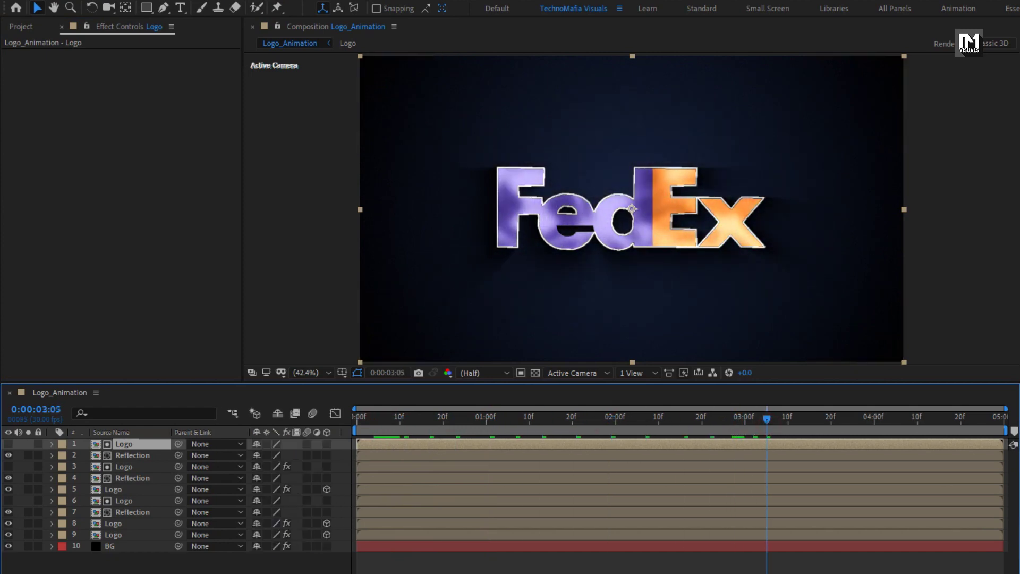
pyautogui.moveTo(329, 511); pyautogui.dragTo(325, 444)
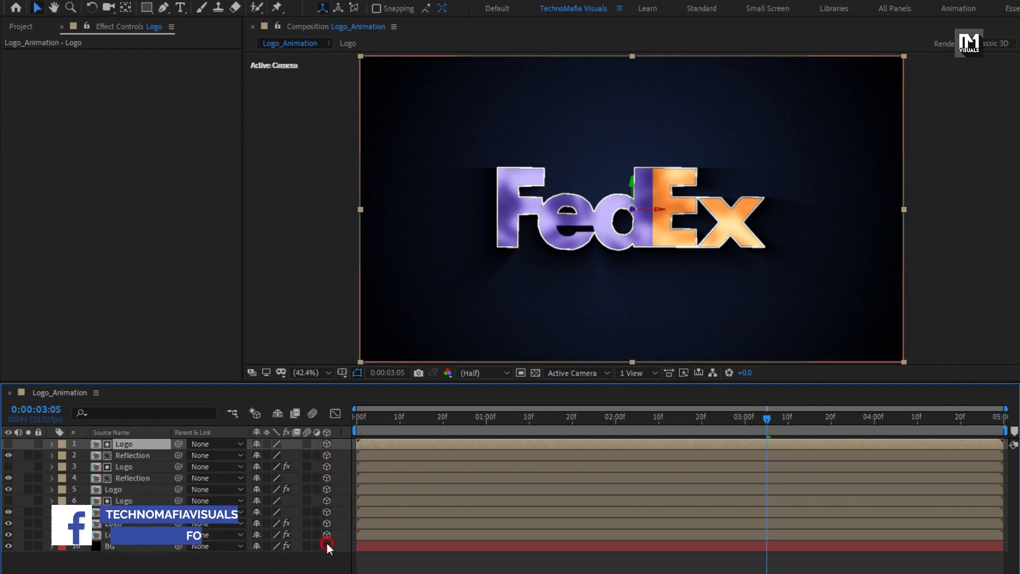
# - Add a new Camera 1 layer with the default camera settings
pyautogui.rightClick(171, 565)
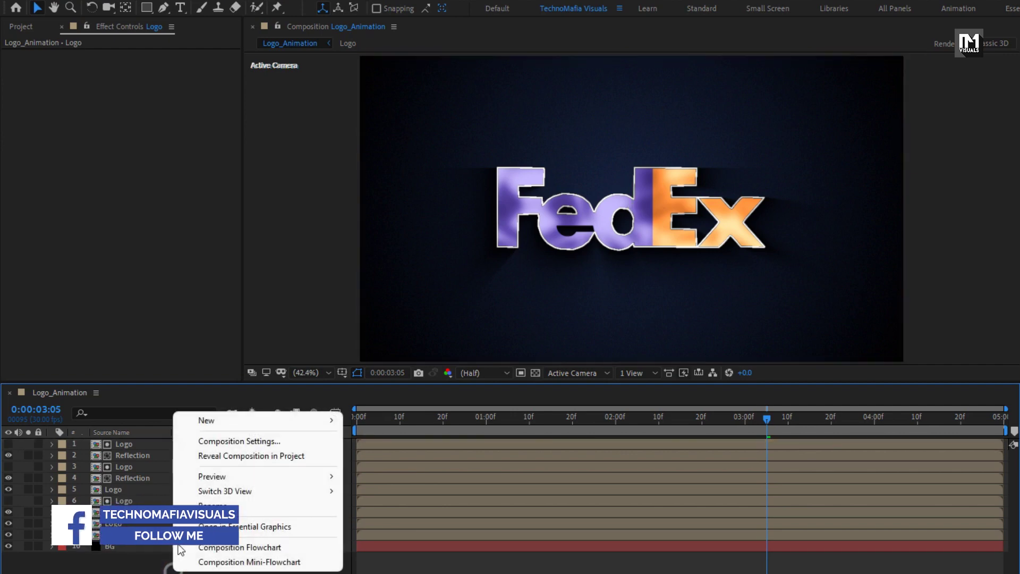
pyautogui.moveTo(330, 423)
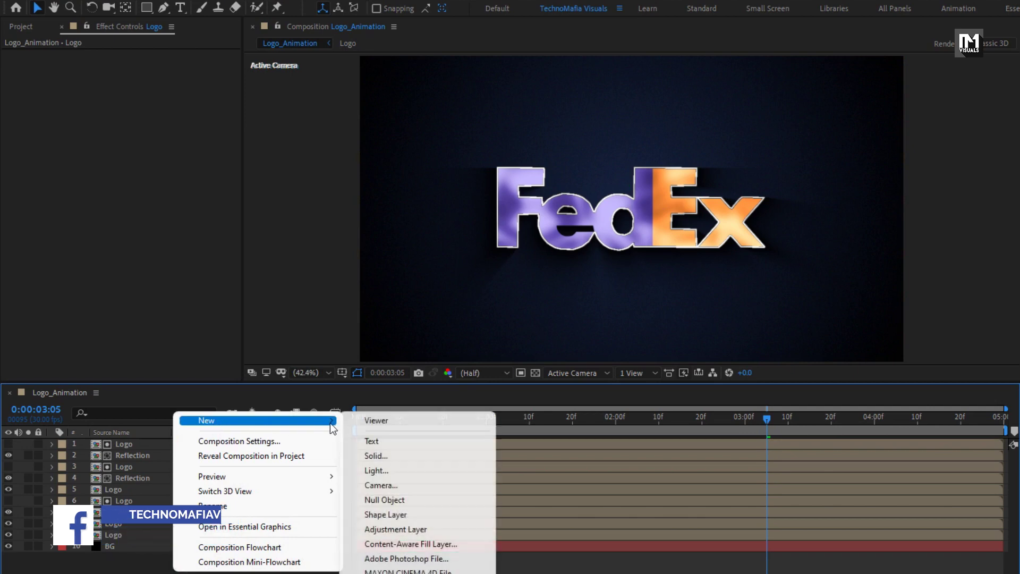
pyautogui.click(379, 483)
pyautogui.click(654, 459)
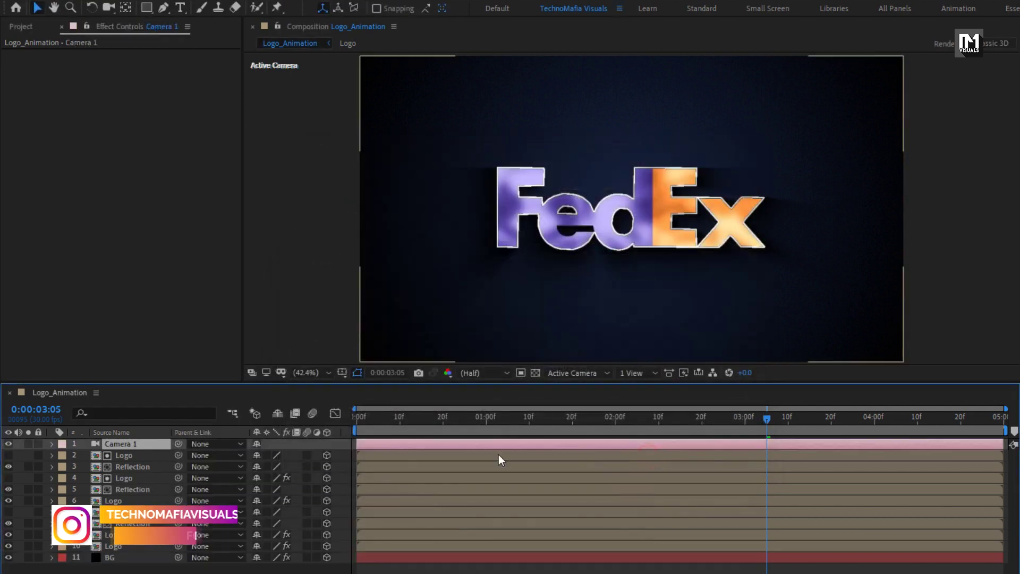
pyautogui.rightClick(169, 566)
# - Add a Null Object layer and make Null 1 3D
pyautogui.moveTo(219, 428)
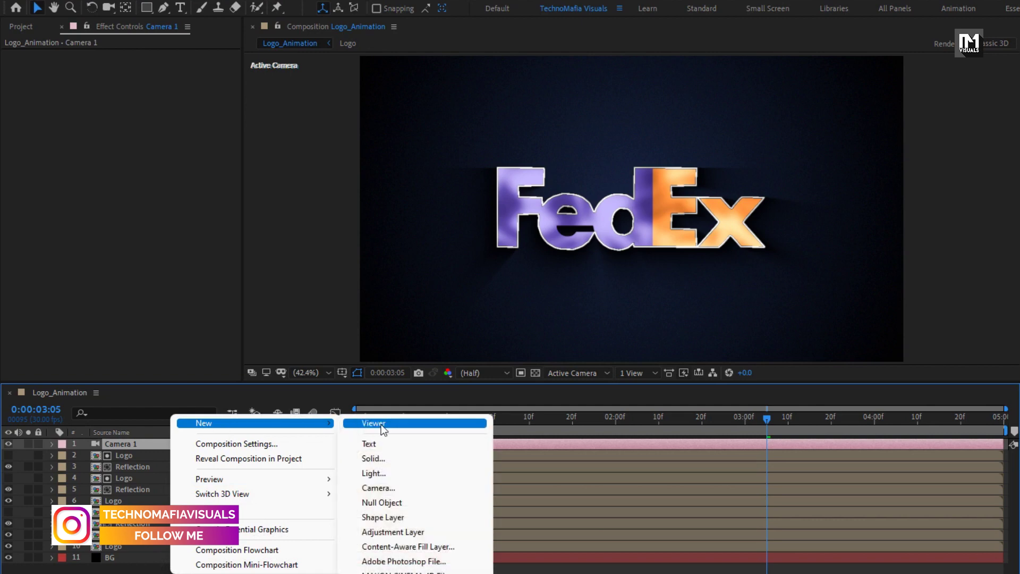
pyautogui.click(391, 501)
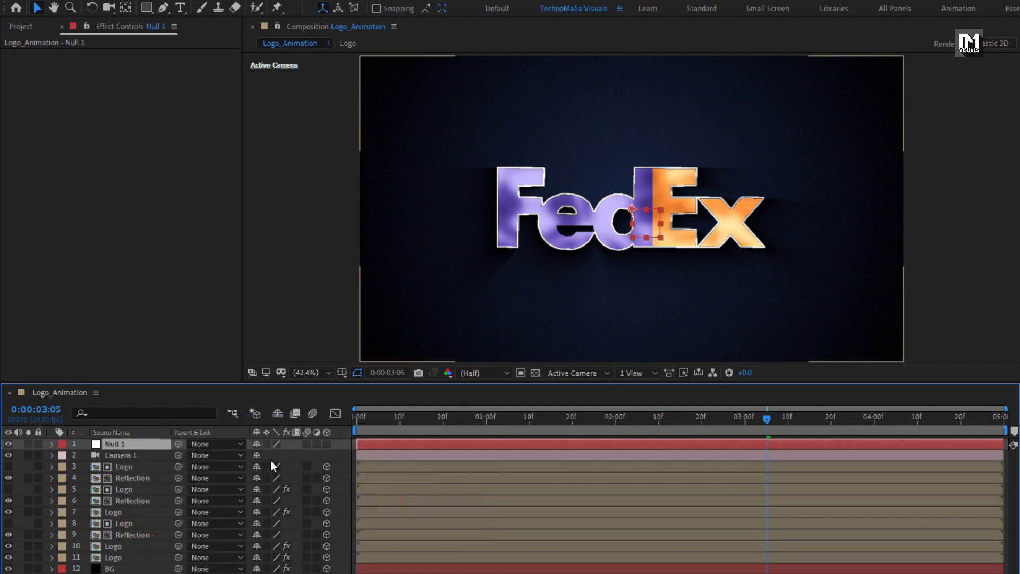
pyautogui.click(327, 444)
# - Parent Camera 1 to Null 1 and reveal Null 1's Position property
pyautogui.click(118, 455)
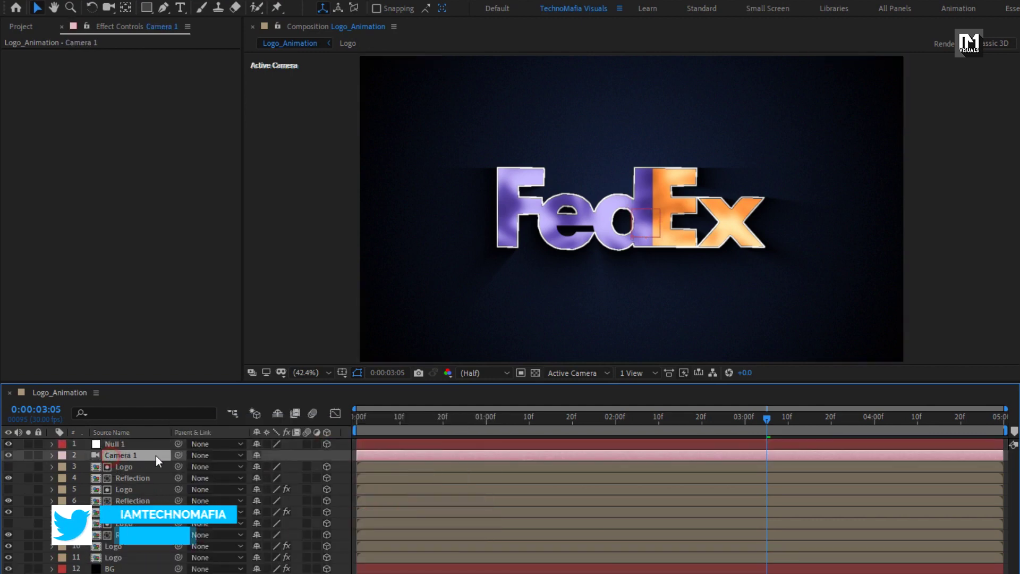
pyautogui.click(208, 456)
pyautogui.click(225, 281)
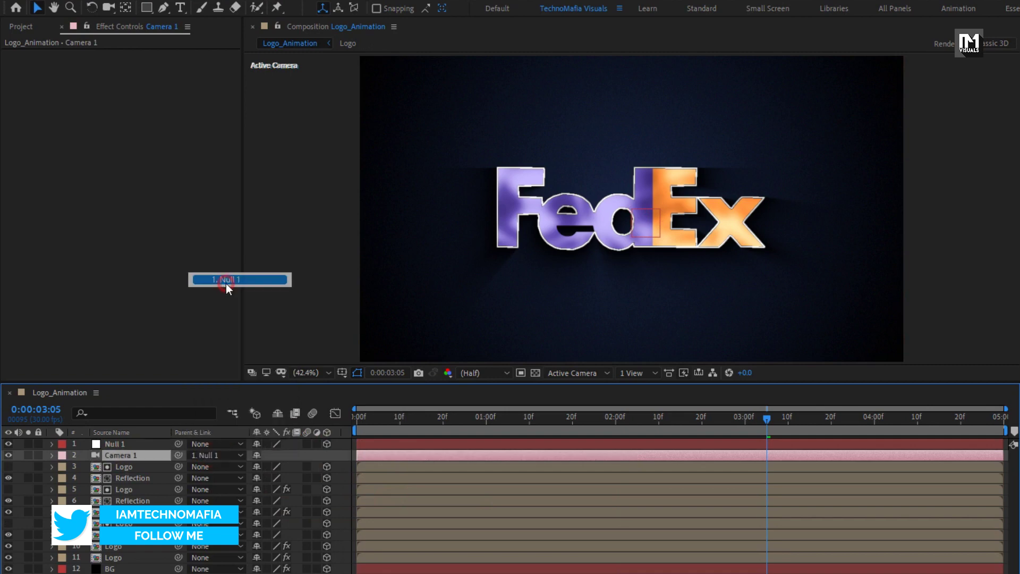
pyautogui.click(131, 445)
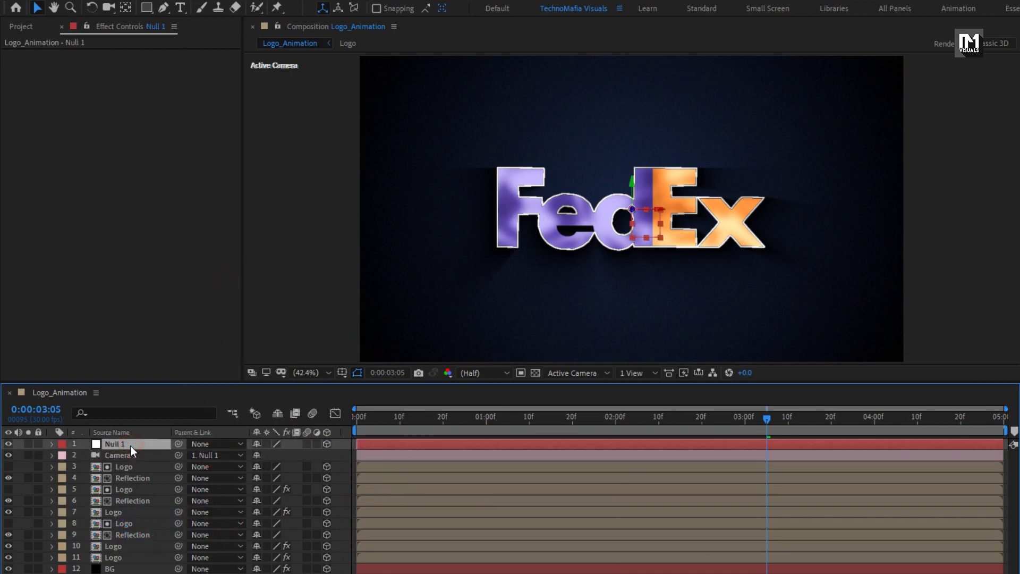
pyautogui.press('p')
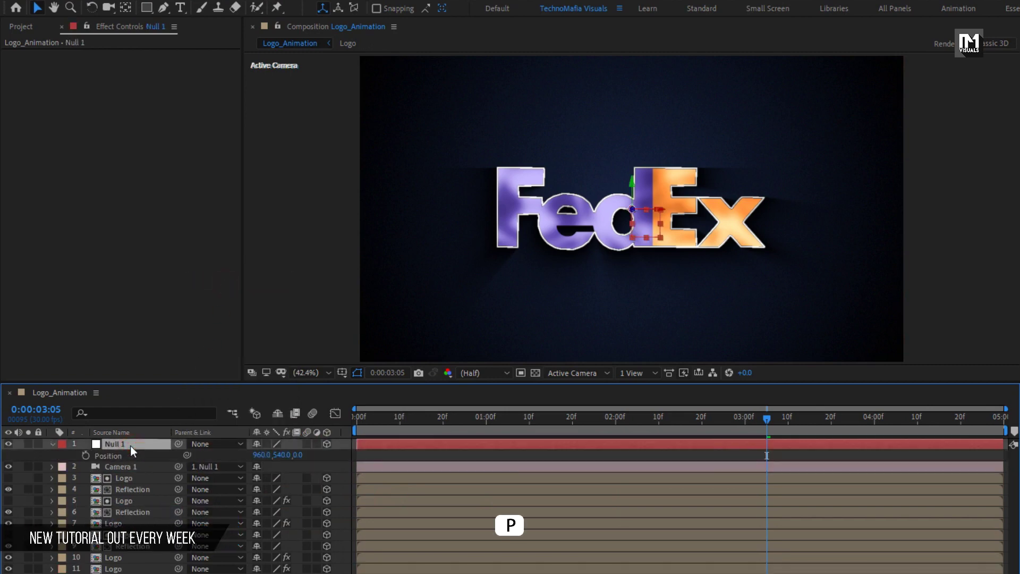
# - Keyframe Null 1's Position Z at 416 at 3:00 and 1855 at 0:00, then select both keys
pyautogui.moveTo(663, 418); pyautogui.dragTo(745, 422)
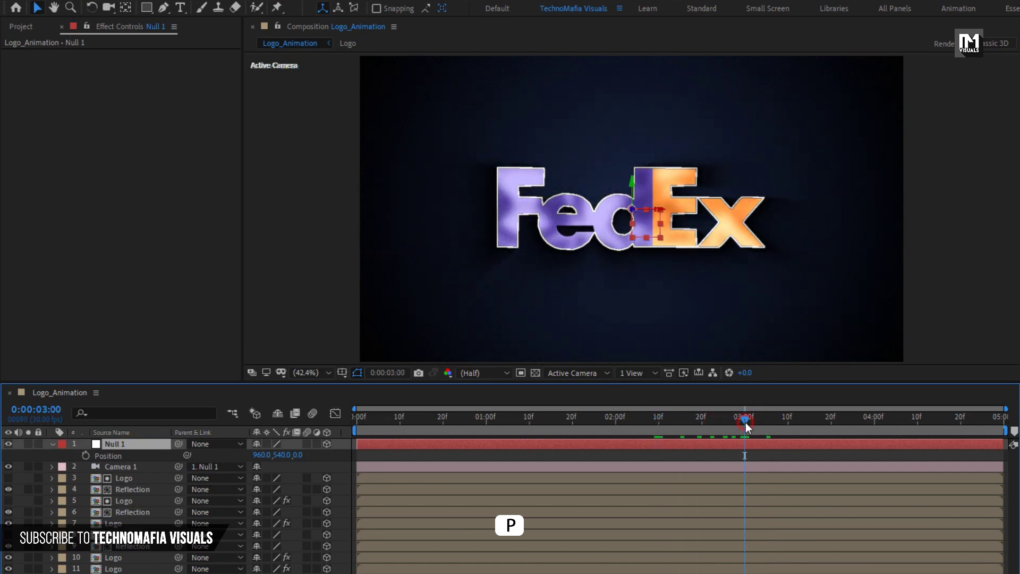
pyautogui.click(85, 456)
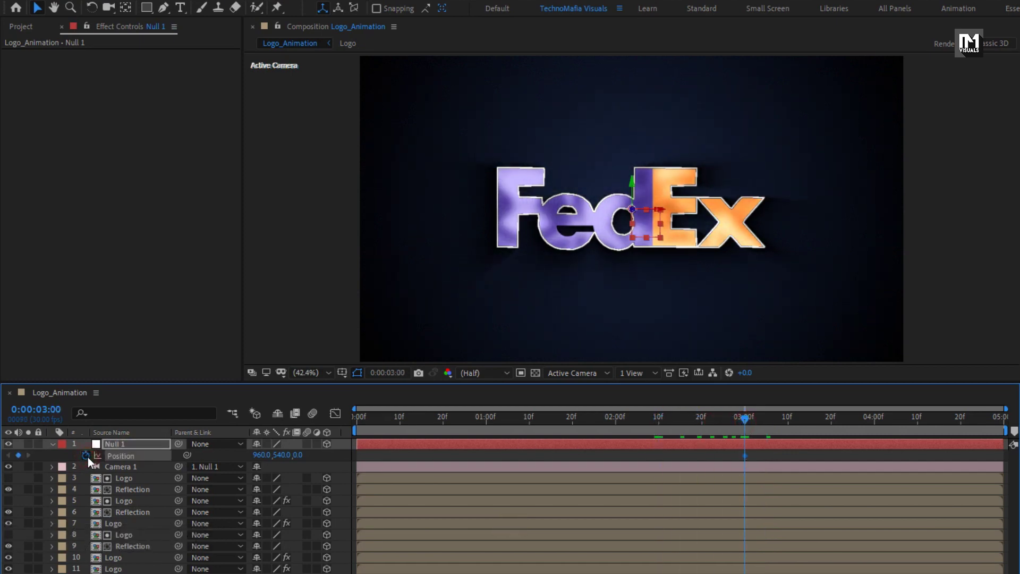
pyautogui.moveTo(297, 456); pyautogui.dragTo(575, 457)
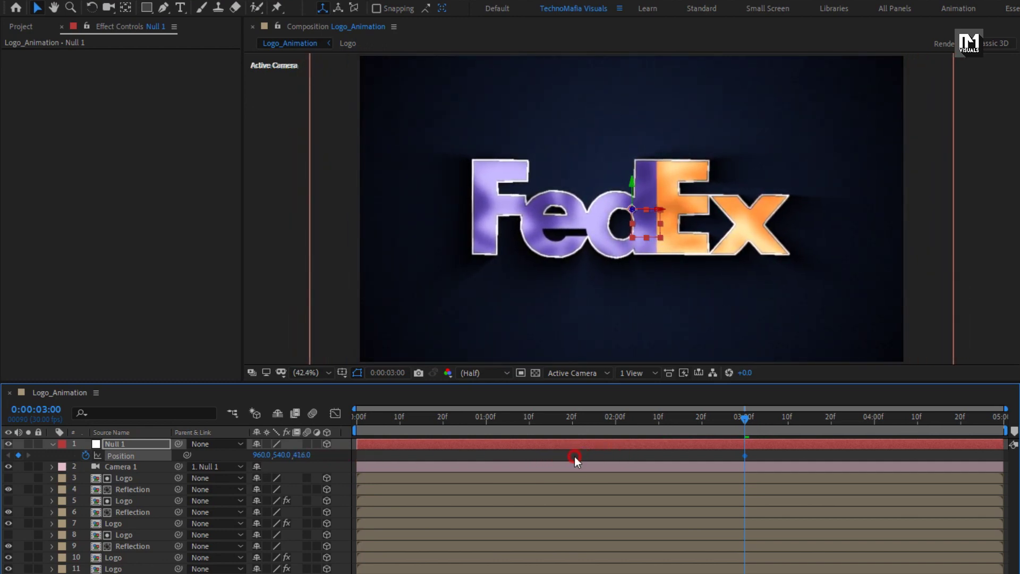
pyautogui.moveTo(742, 420); pyautogui.dragTo(1017, 457)
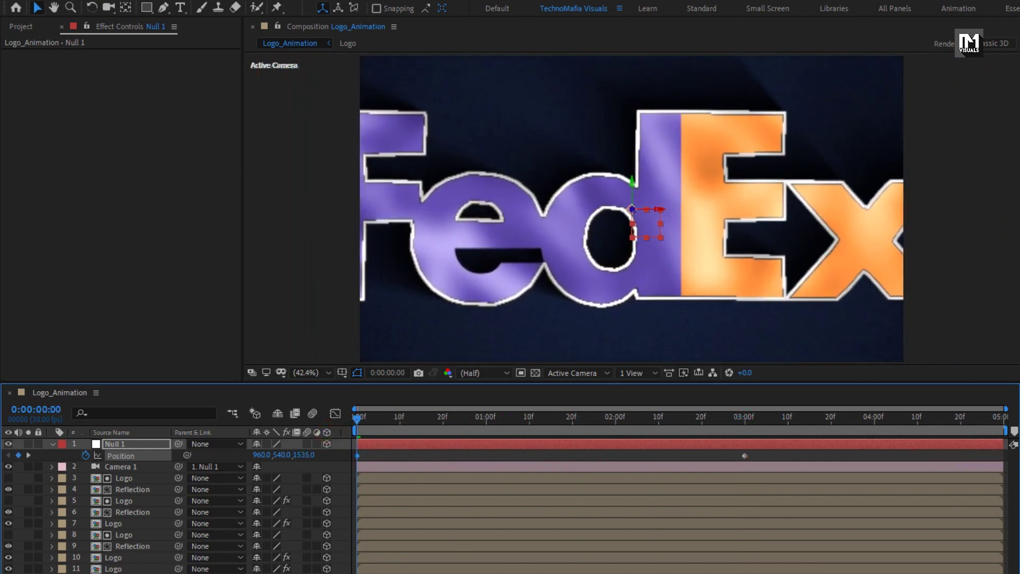
pyautogui.moveTo(302, 456); pyautogui.dragTo(511, 461)
pyautogui.moveTo(360, 421); pyautogui.dragTo(534, 429)
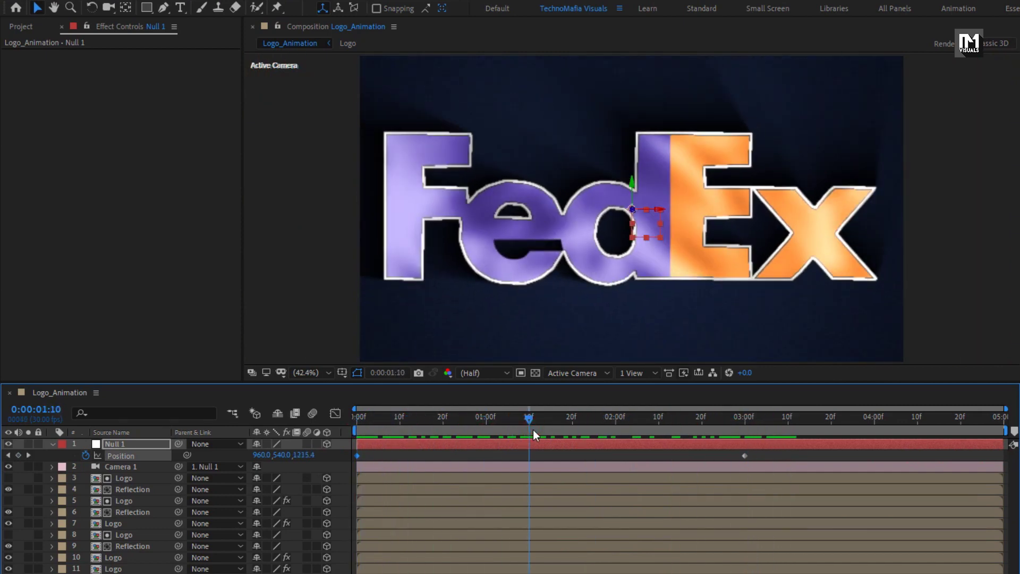
pyautogui.moveTo(757, 452); pyautogui.dragTo(351, 460)
# - Apply Easy Ease to both selected Null 1 Position keyframes
pyautogui.rightClick(355, 454)
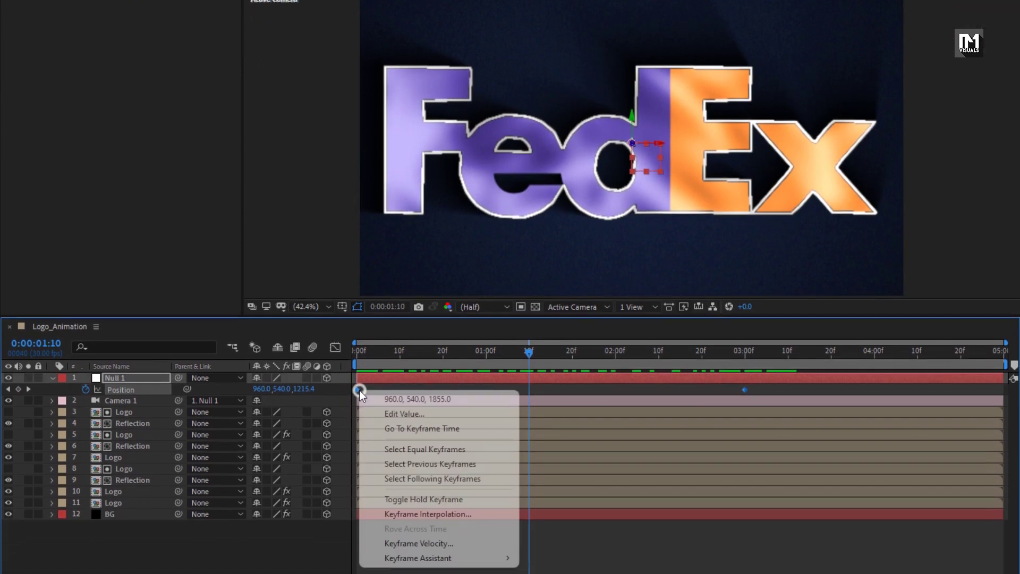
pyautogui.moveTo(478, 573)
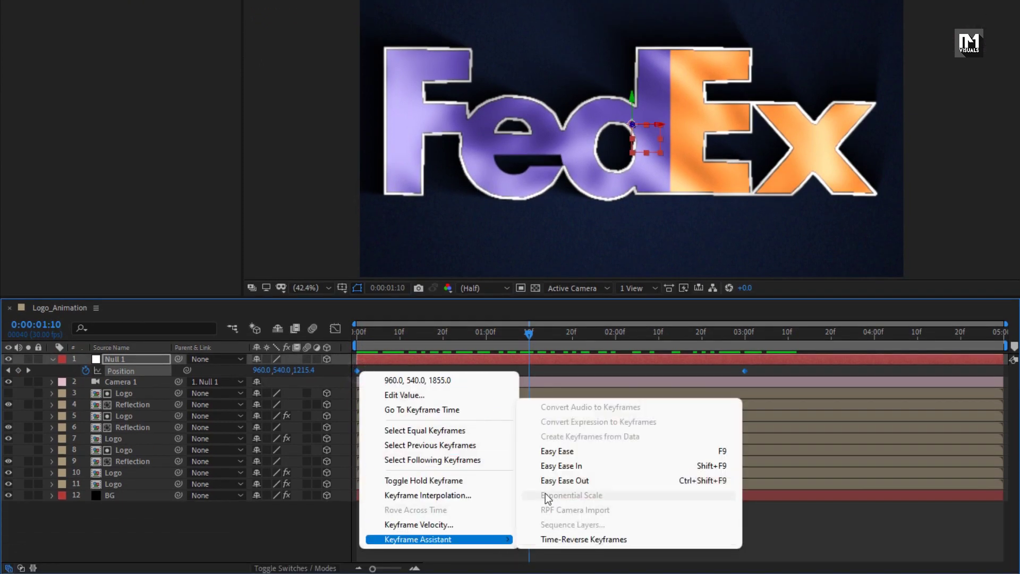
pyautogui.click(552, 451)
# - In the Graph Editor, drag the influence handle left so speed peaks early, then preview
pyautogui.click(336, 329)
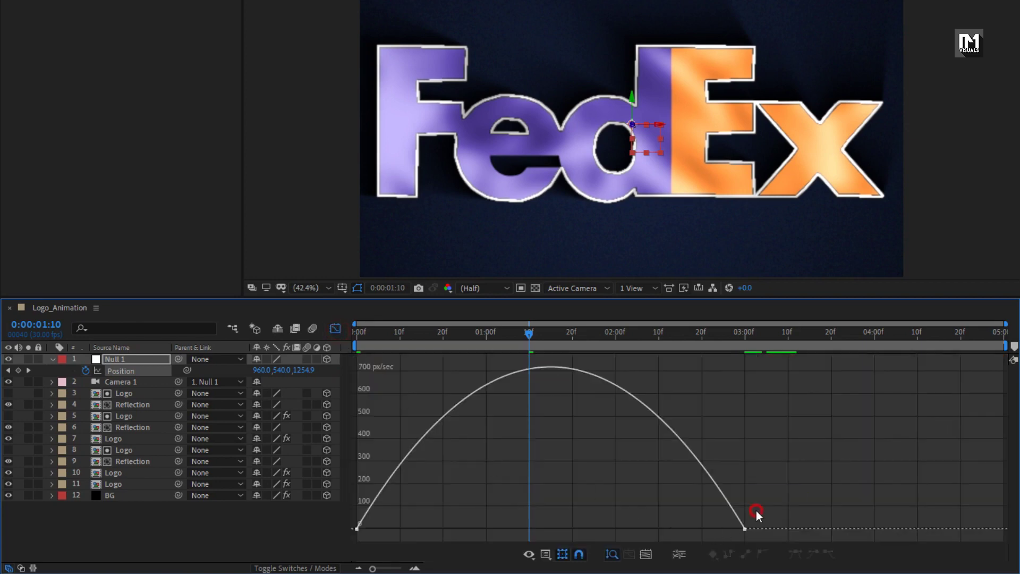
pyautogui.moveTo(756, 511); pyautogui.dragTo(587, 529)
pyautogui.moveTo(426, 530); pyautogui.dragTo(398, 529)
pyautogui.click(360, 335)
pyautogui.moveTo(360, 336); pyautogui.dragTo(720, 360)
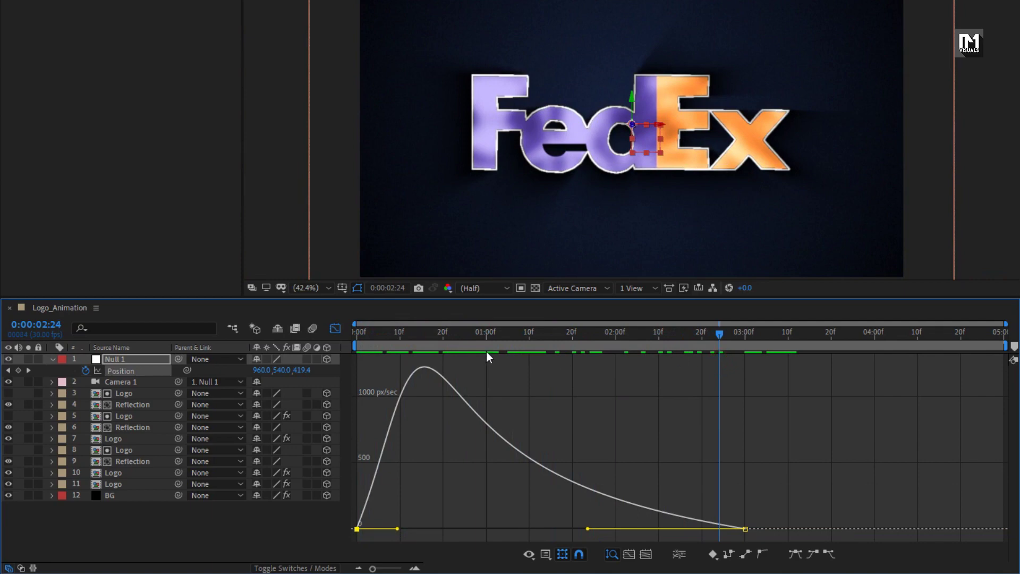
pyautogui.click(335, 329)
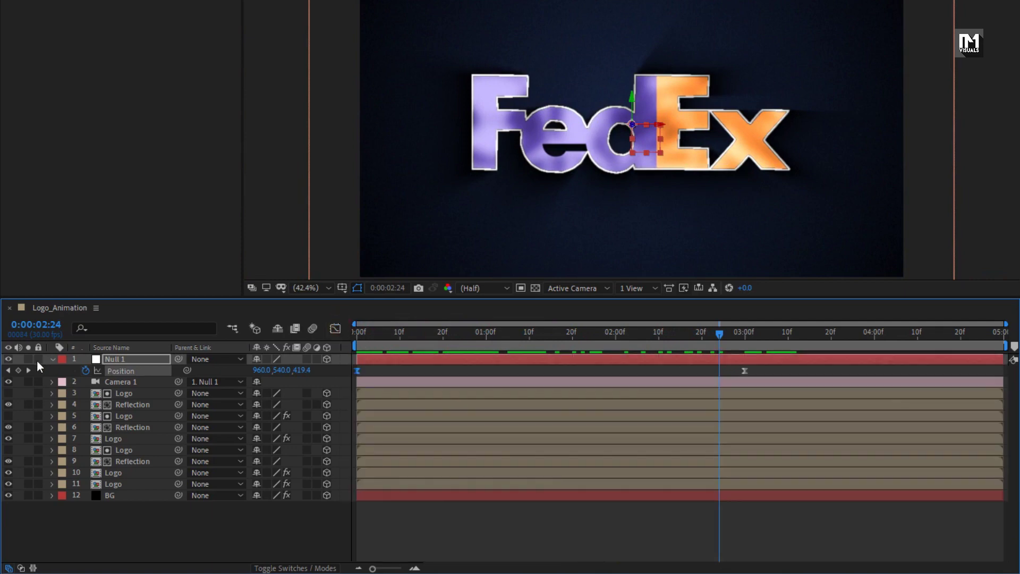
pyautogui.click(53, 359)
# - Add a new Null Object, Null 2, and make it a 3D layer
pyautogui.click(180, 500)
pyautogui.rightClick(180, 501)
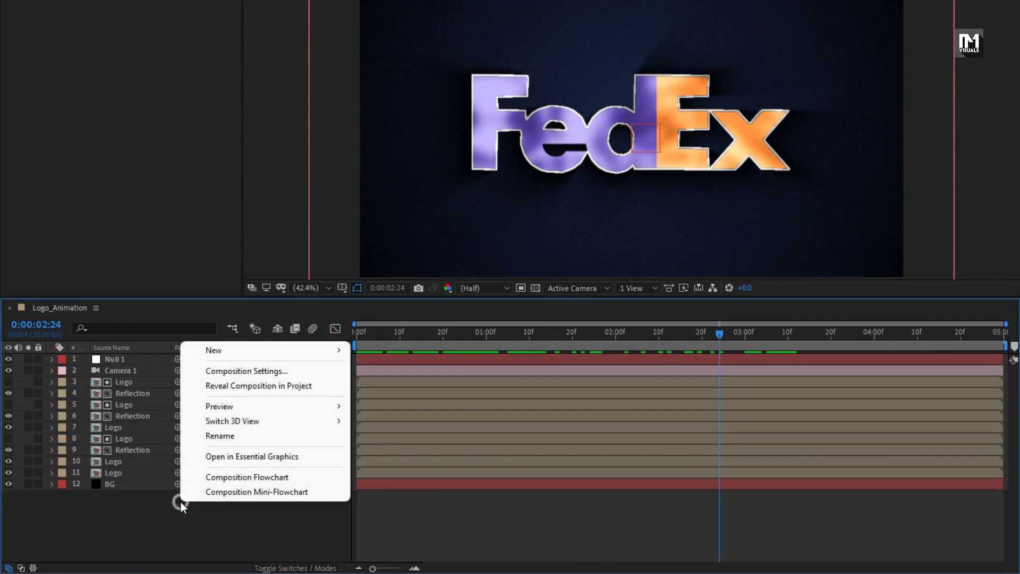
pyautogui.moveTo(230, 353)
pyautogui.click(407, 428)
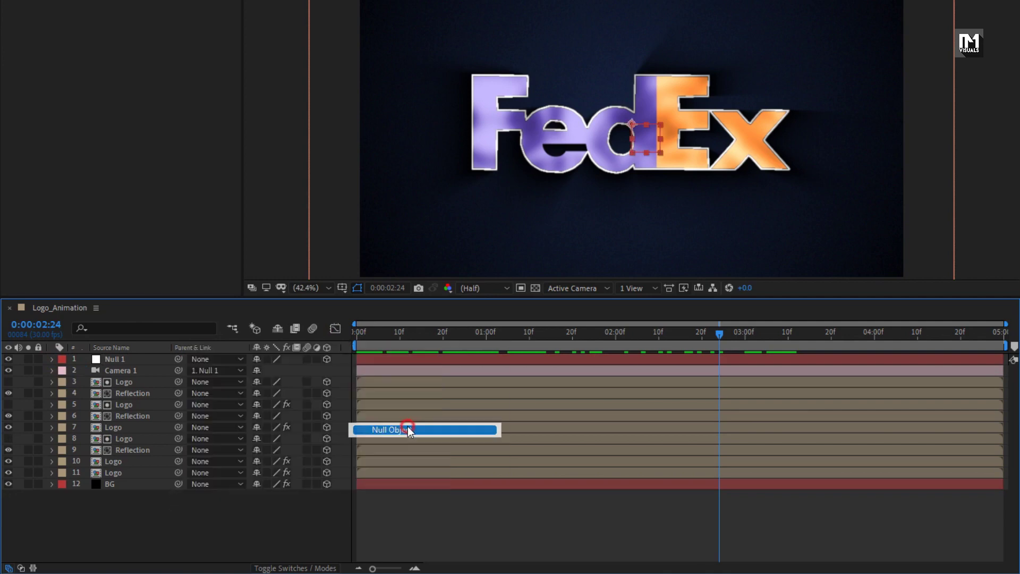
pyautogui.click(328, 359)
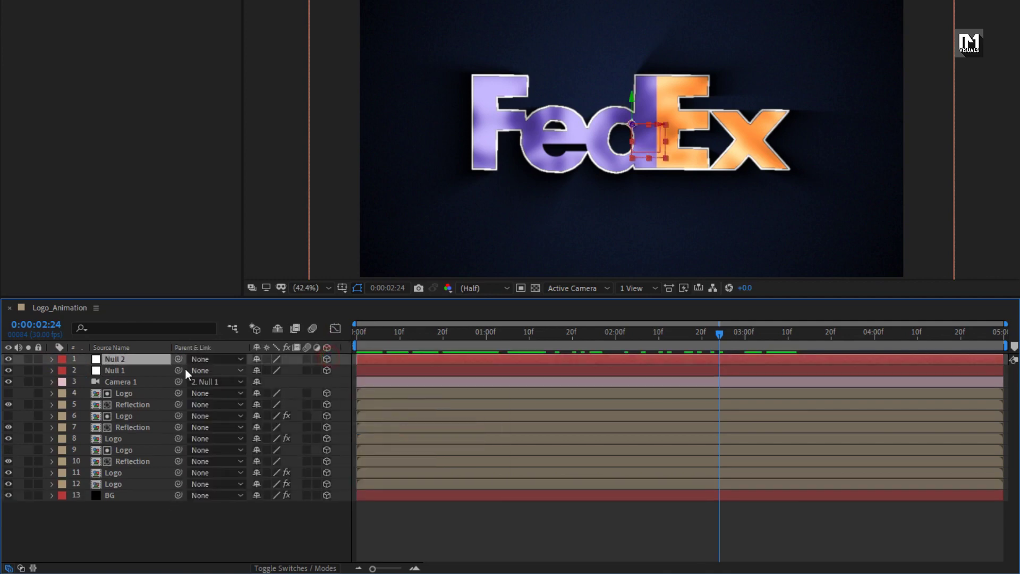
# - Parent Null 1 to Null 2 and show Null 2's Position property
pyautogui.click(143, 370)
pyautogui.click(199, 370)
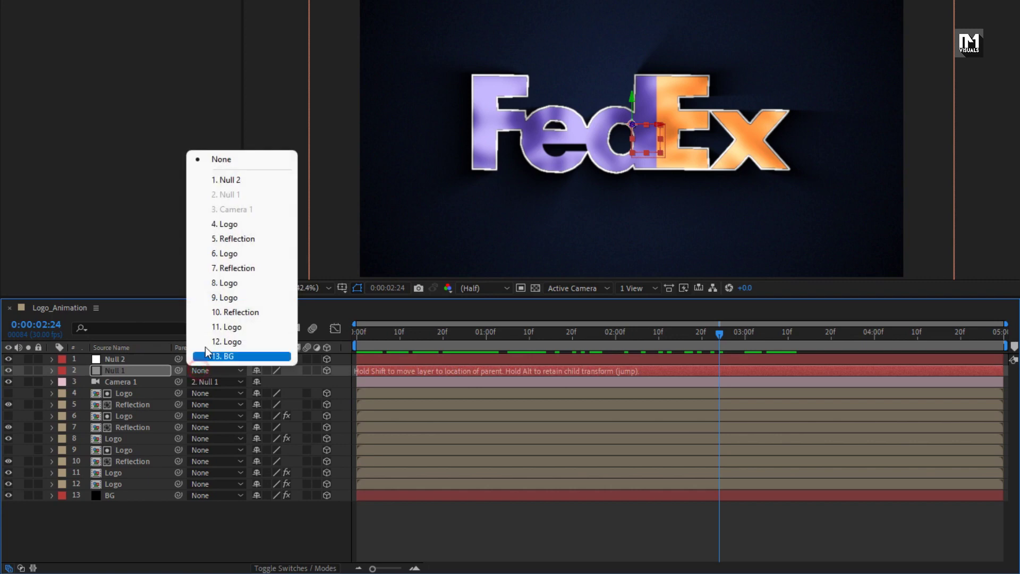
pyautogui.click(226, 181)
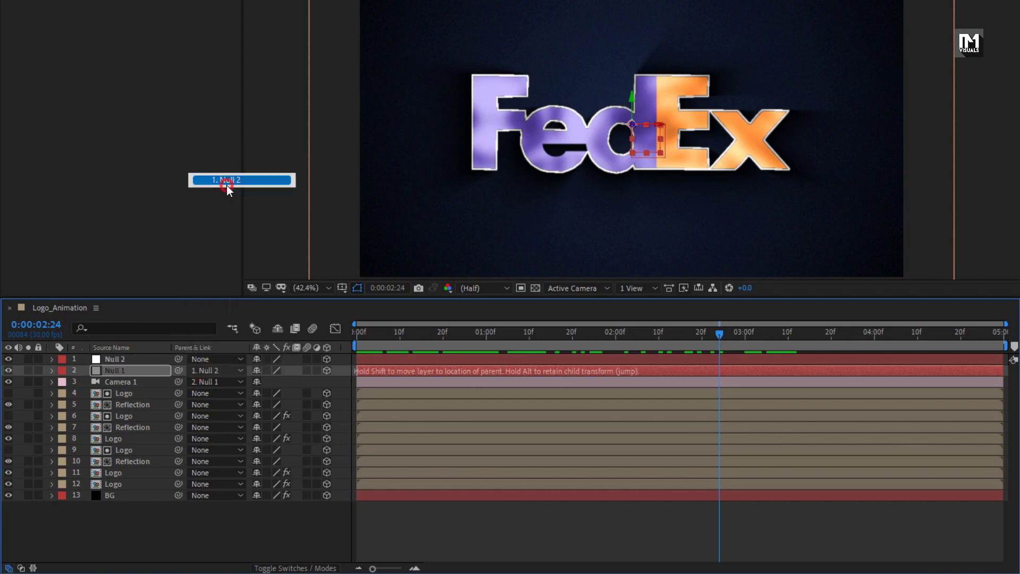
pyautogui.click(139, 363)
pyautogui.press('p')
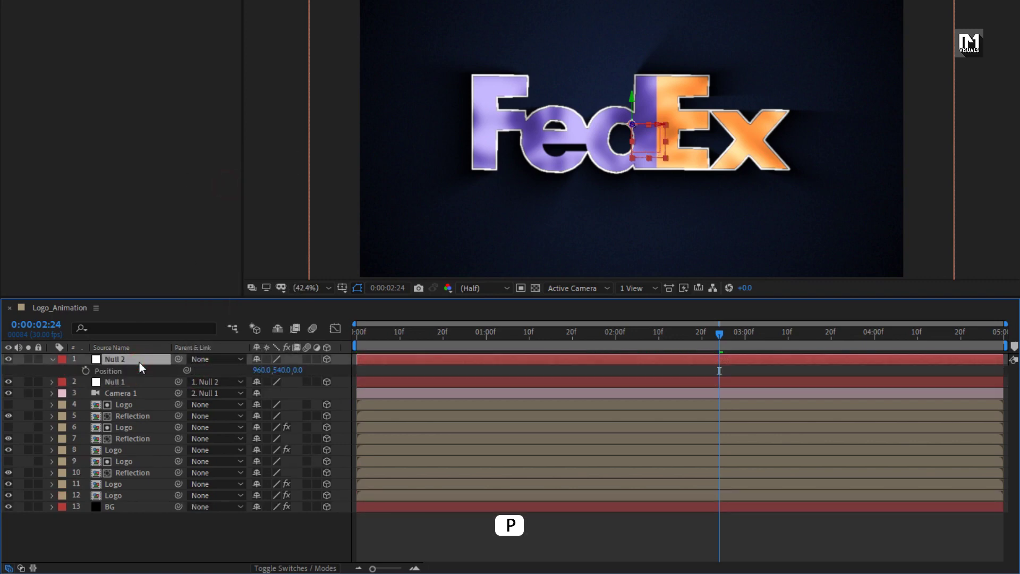
# - Keyframe Null 2's Position at Z 0 at 02:00 and Z -406 at 04:29
pyautogui.click(616, 336)
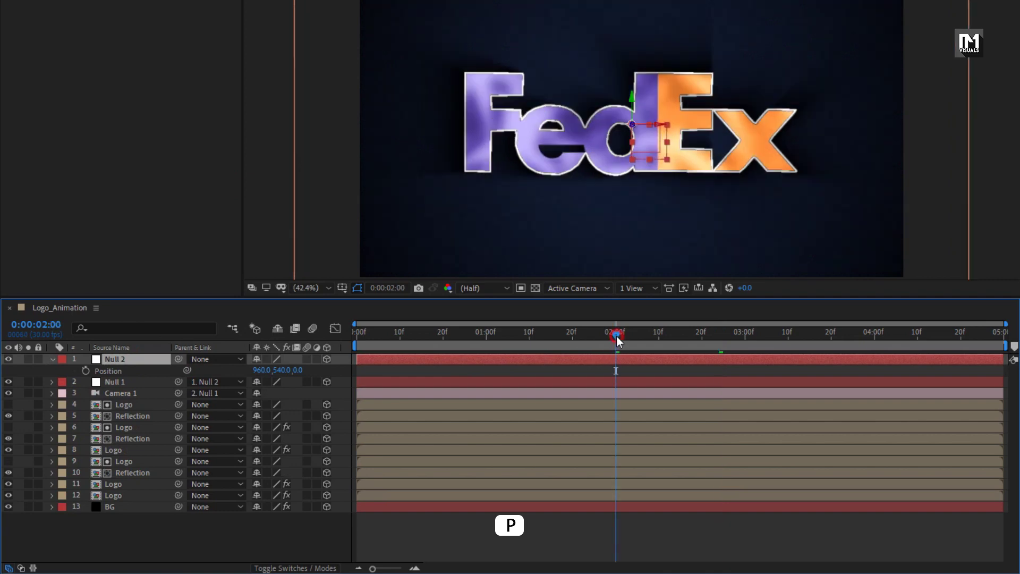
pyautogui.click(86, 371)
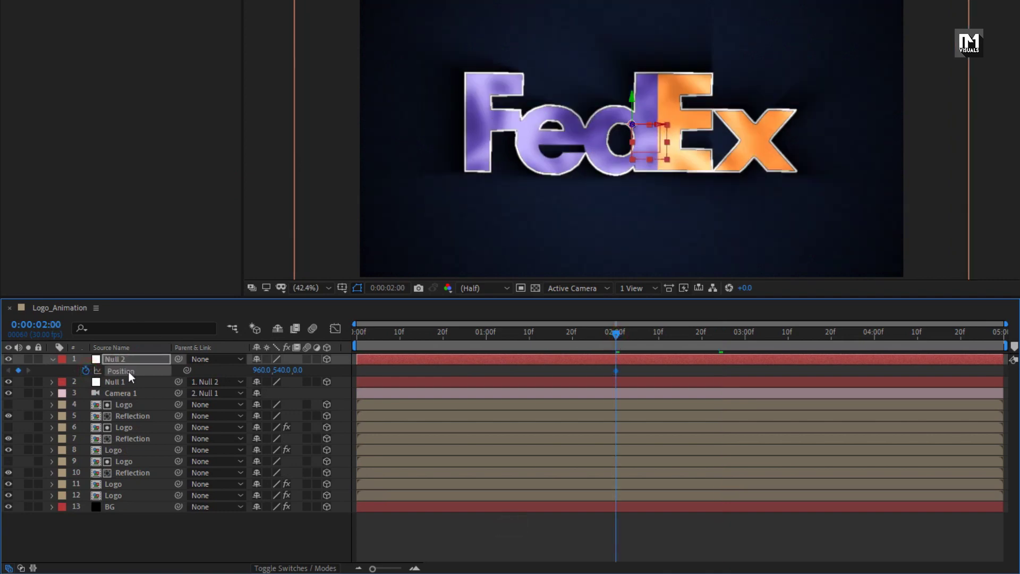
pyautogui.moveTo(768, 334); pyautogui.dragTo(1008, 341)
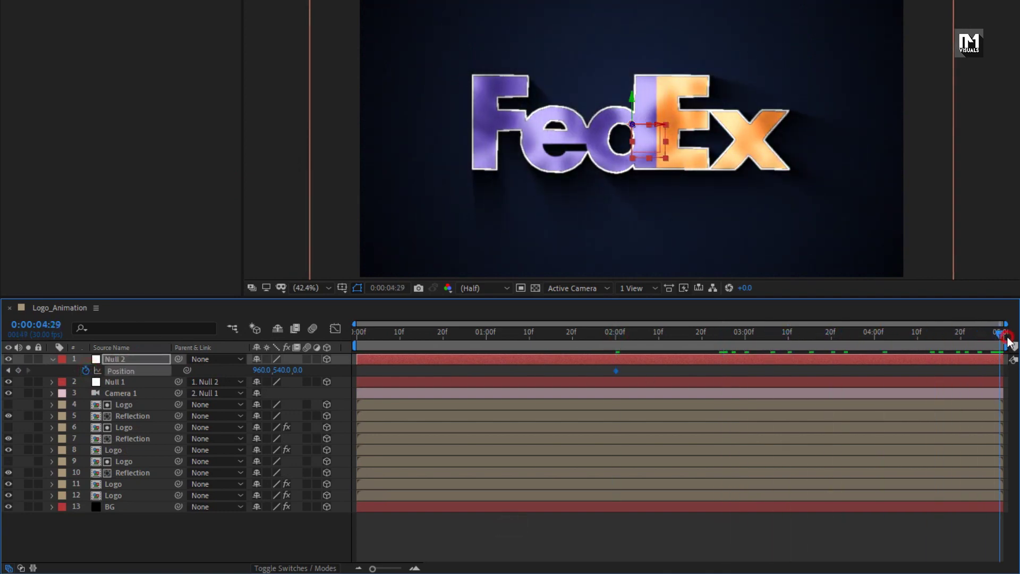
pyautogui.moveTo(296, 376); pyautogui.dragTo(26, 372)
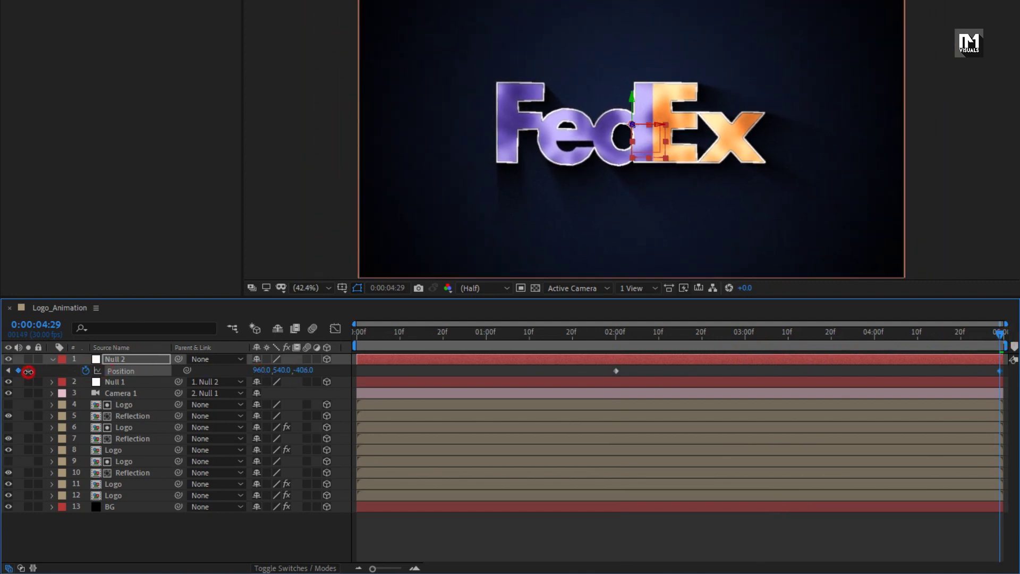
pyautogui.moveTo(400, 333); pyautogui.dragTo(951, 345)
# - Apply Easy Ease to both Null 2 Position keyframes, preview the push-in, and collapse the layer
pyautogui.moveTo(1005, 366); pyautogui.dragTo(609, 378)
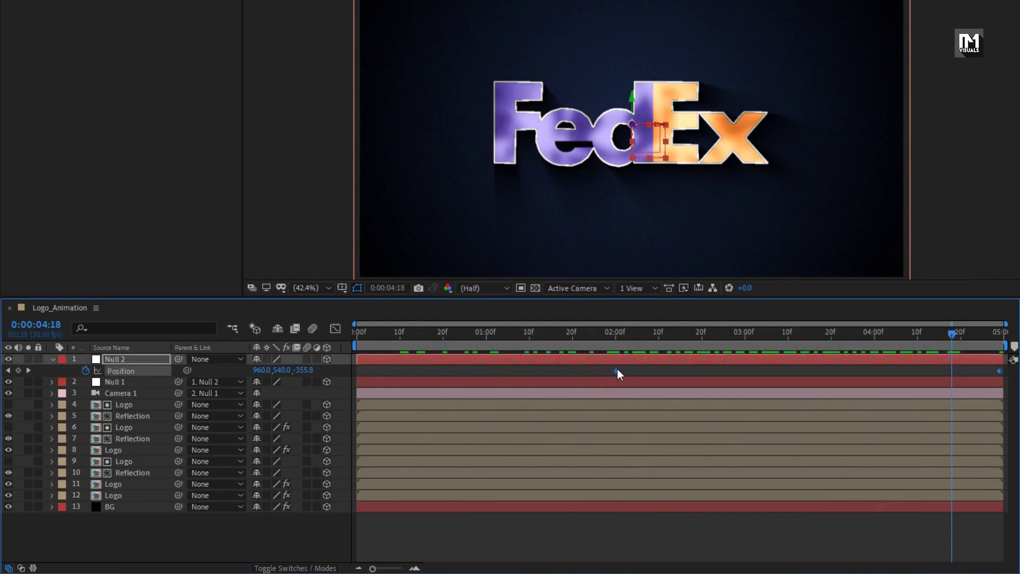
pyautogui.rightClick(615, 371)
pyautogui.moveTo(774, 542)
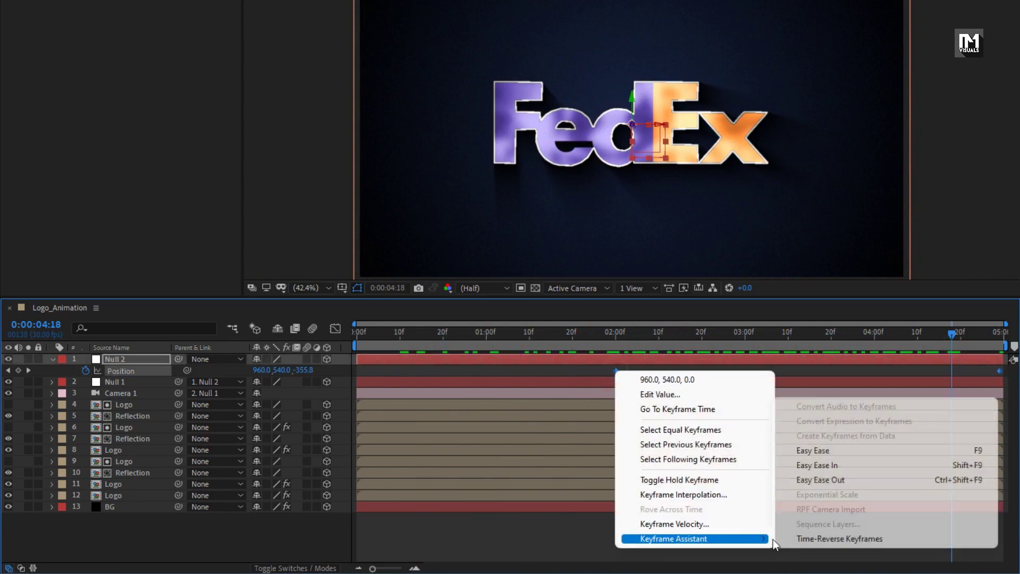
pyautogui.click(800, 451)
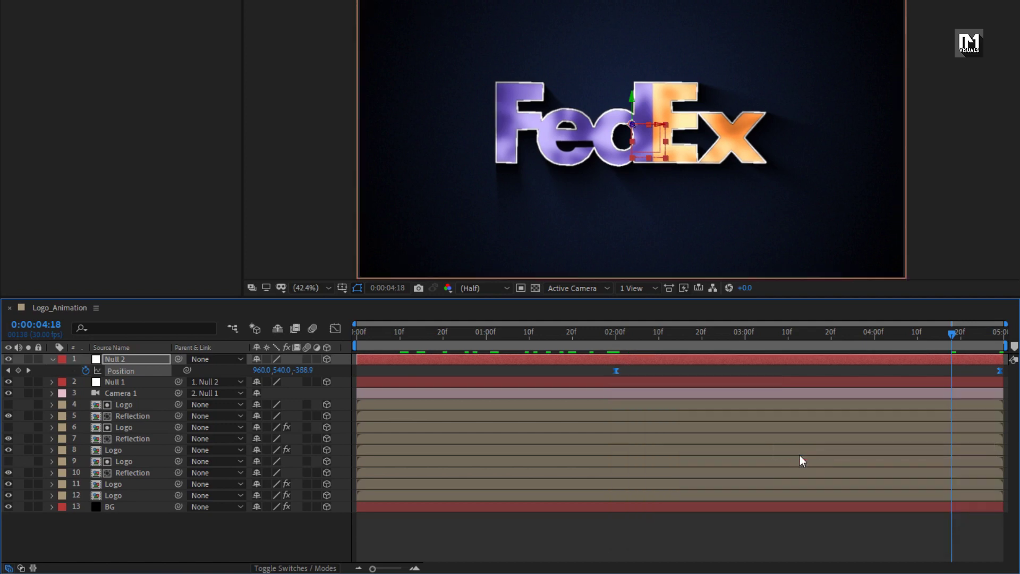
pyautogui.moveTo(585, 336); pyautogui.dragTo(782, 337)
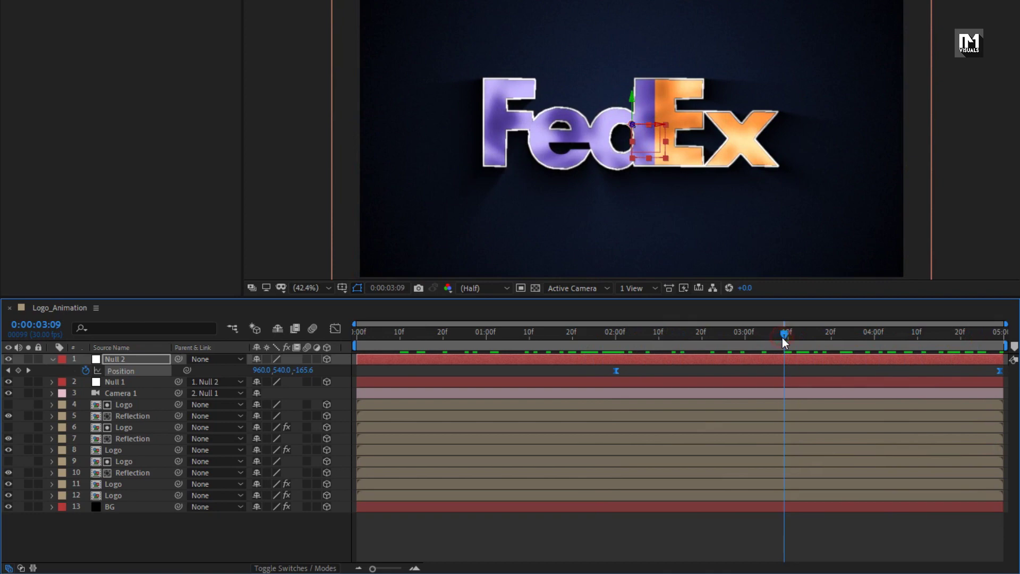
pyautogui.click(52, 359)
pyautogui.click(171, 535)
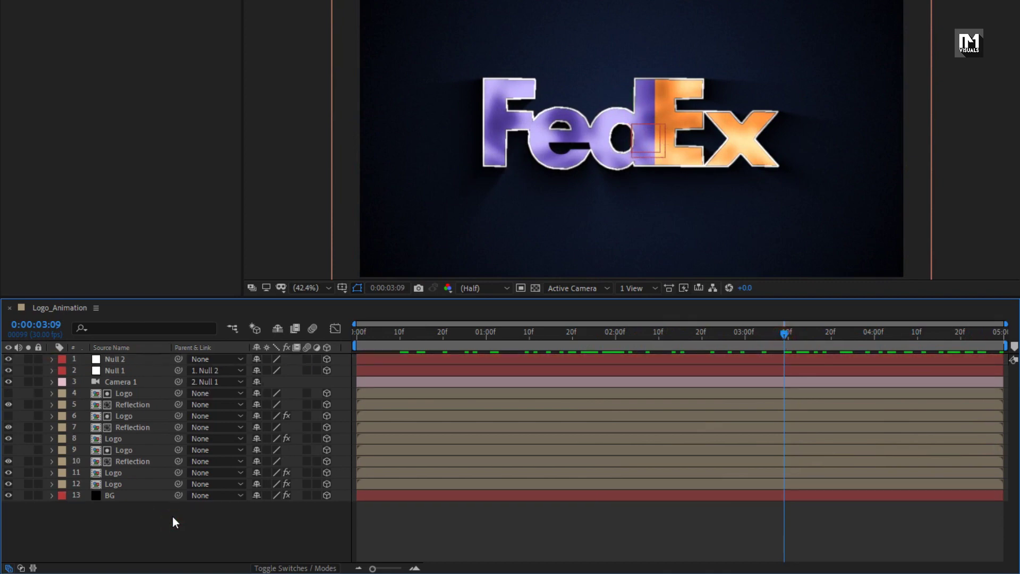
# - Create a new light layer, keeping the light type as Spot
pyautogui.rightClick(172, 515)
pyautogui.moveTo(203, 367)
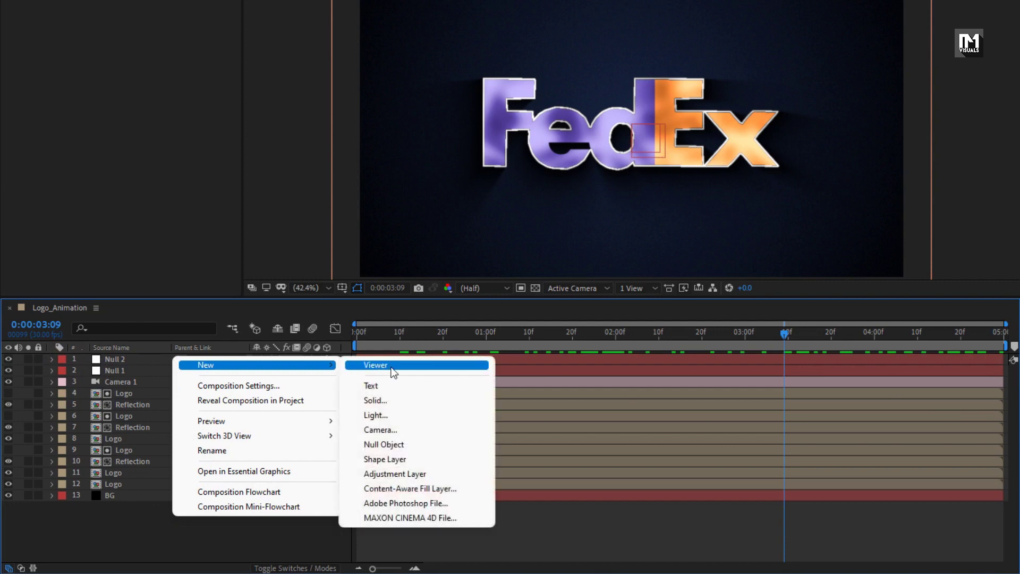
pyautogui.click(394, 416)
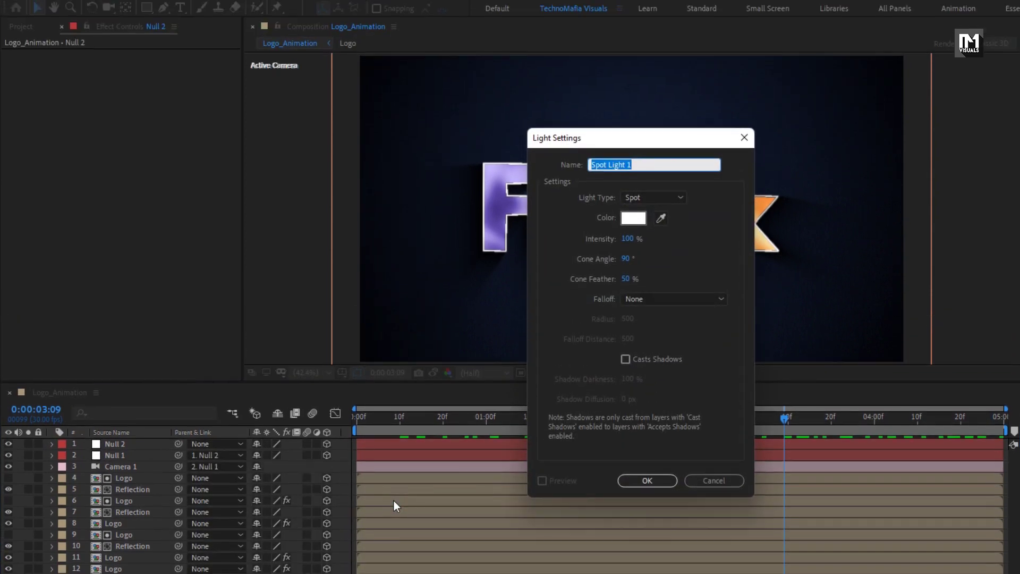
pyautogui.click(651, 198)
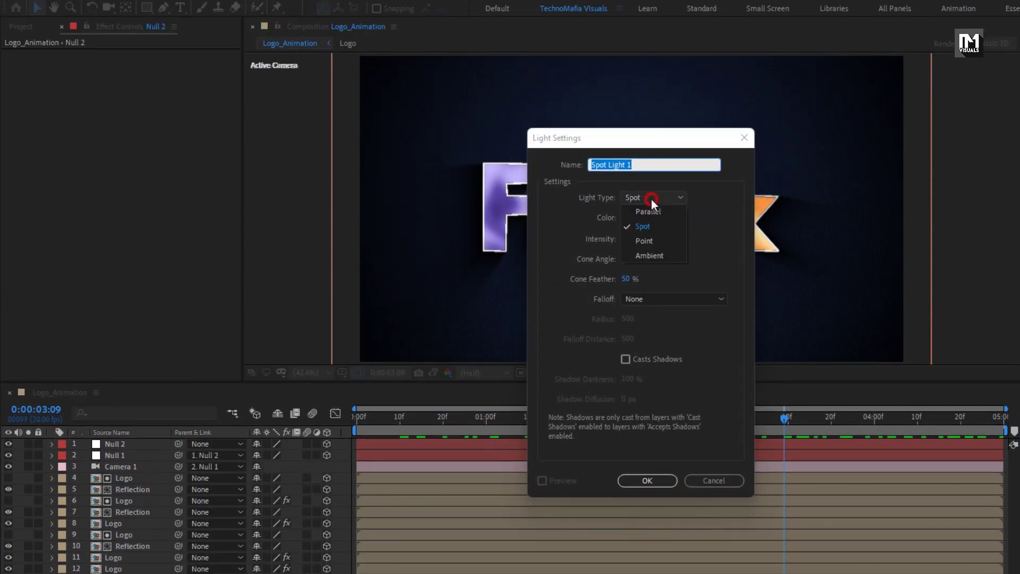
pyautogui.click(670, 226)
# - Set the light to Intensity 140%, Cone Angle 60°, Cone Feather 100%, with Casts Shadows on
pyautogui.click(629, 240)
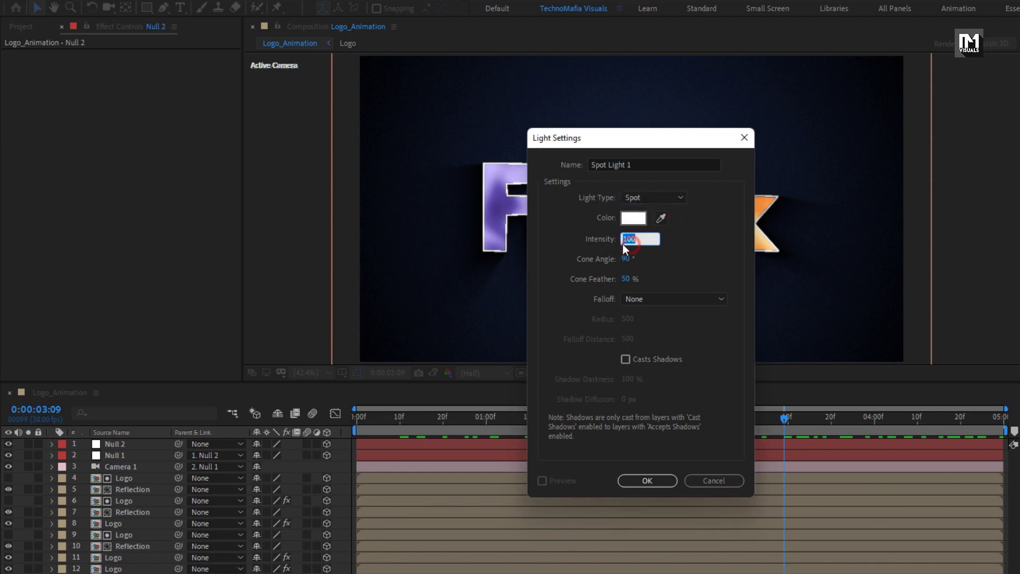
pyautogui.write('140')
pyautogui.click(600, 240)
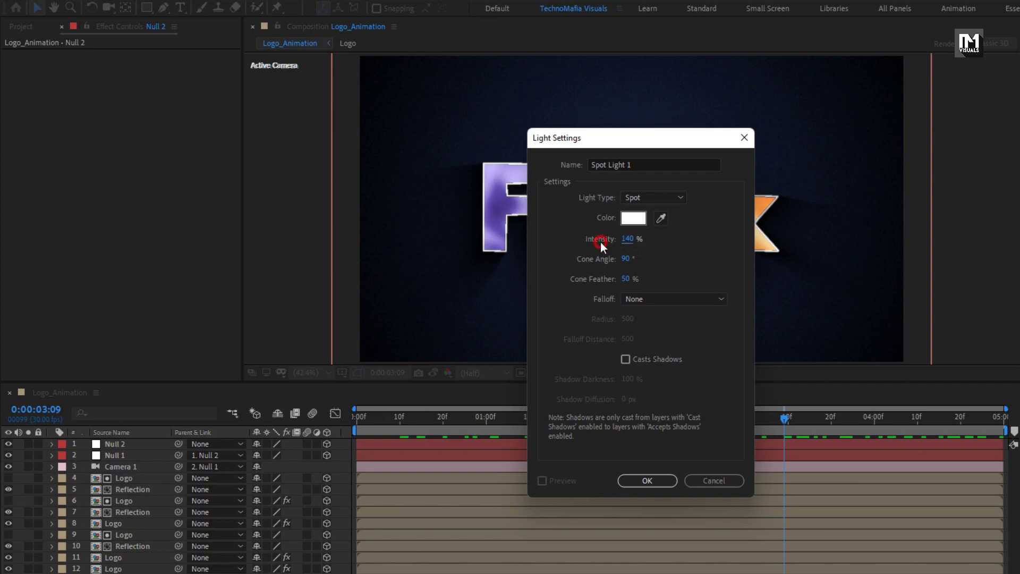
pyautogui.click(626, 259)
pyautogui.write('60')
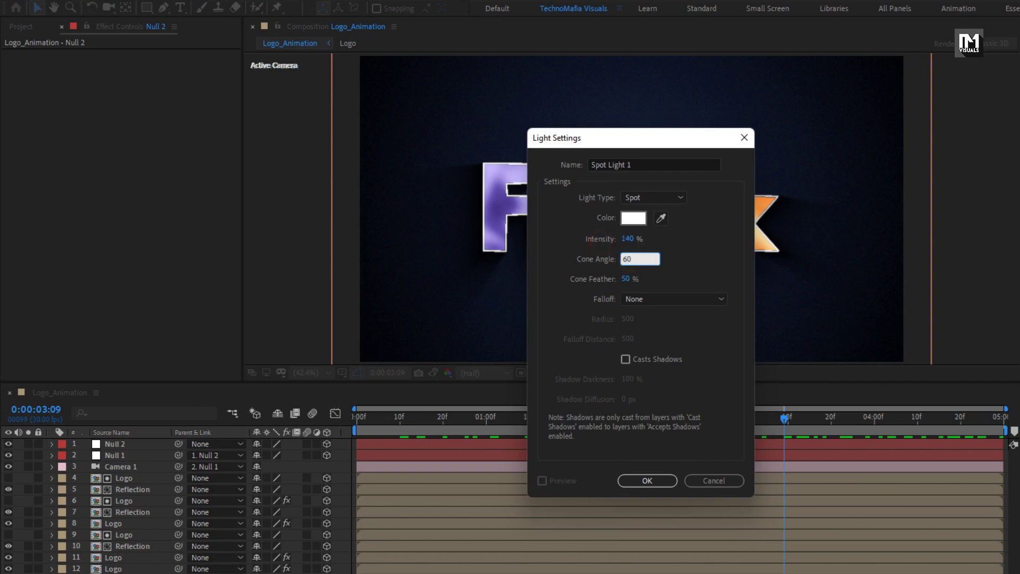
pyautogui.click(624, 279)
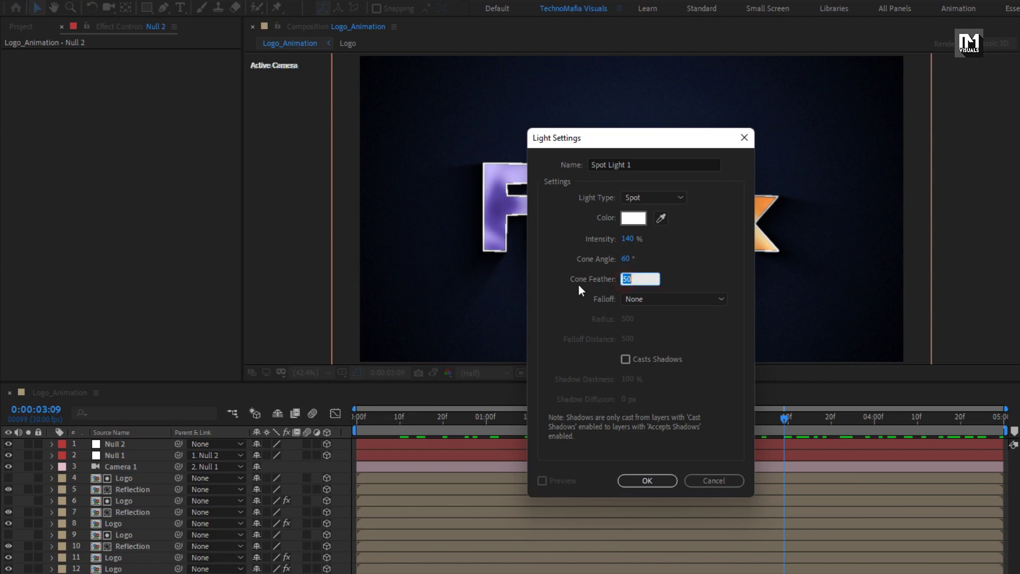
pyautogui.write('100')
pyautogui.click(591, 295)
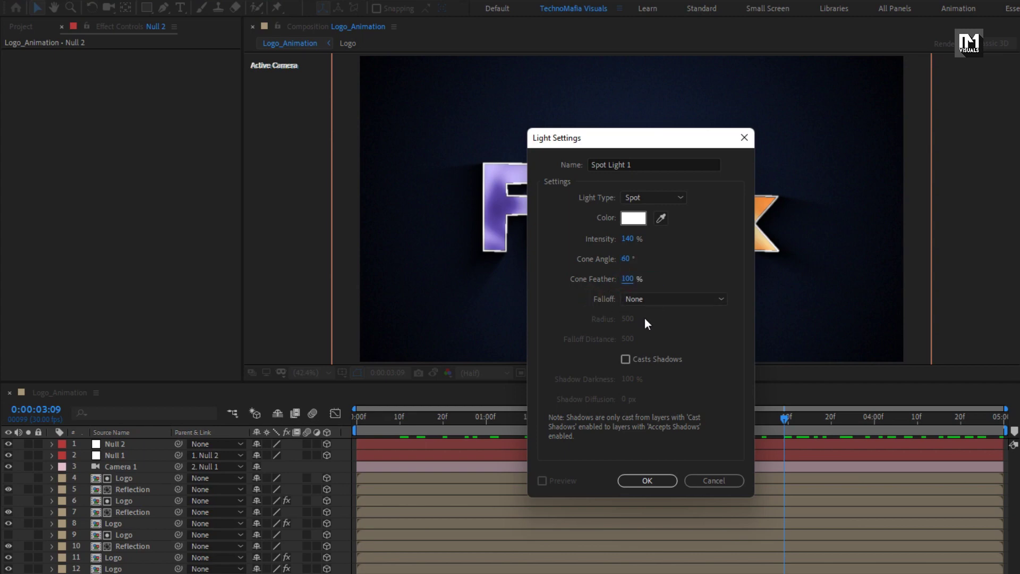
pyautogui.click(625, 359)
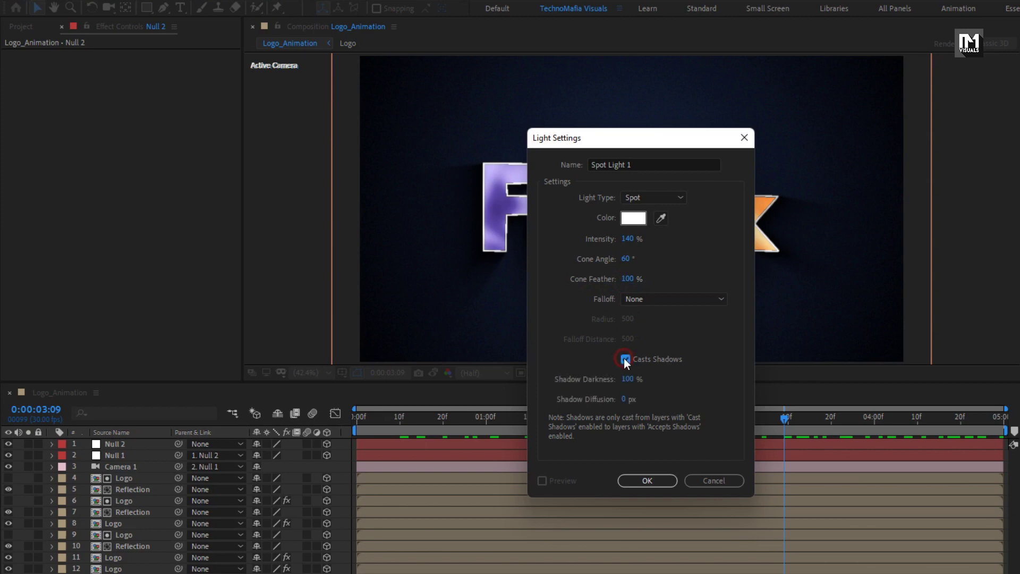
pyautogui.click(626, 399)
# - Finish with Shadow Diffusion 100, create Spot Light 1, and show its Position property
pyautogui.write('100')
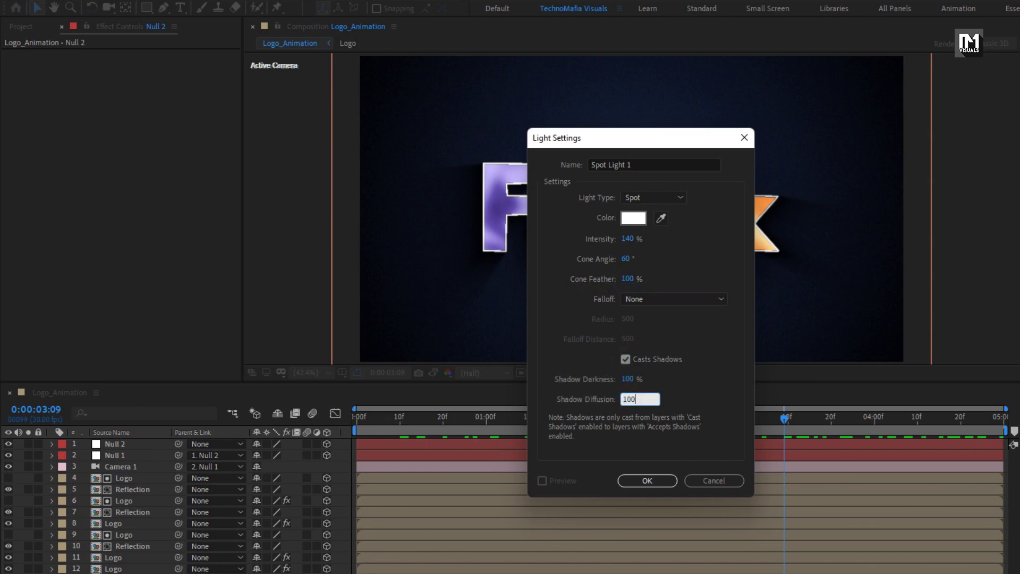
pyautogui.click(642, 480)
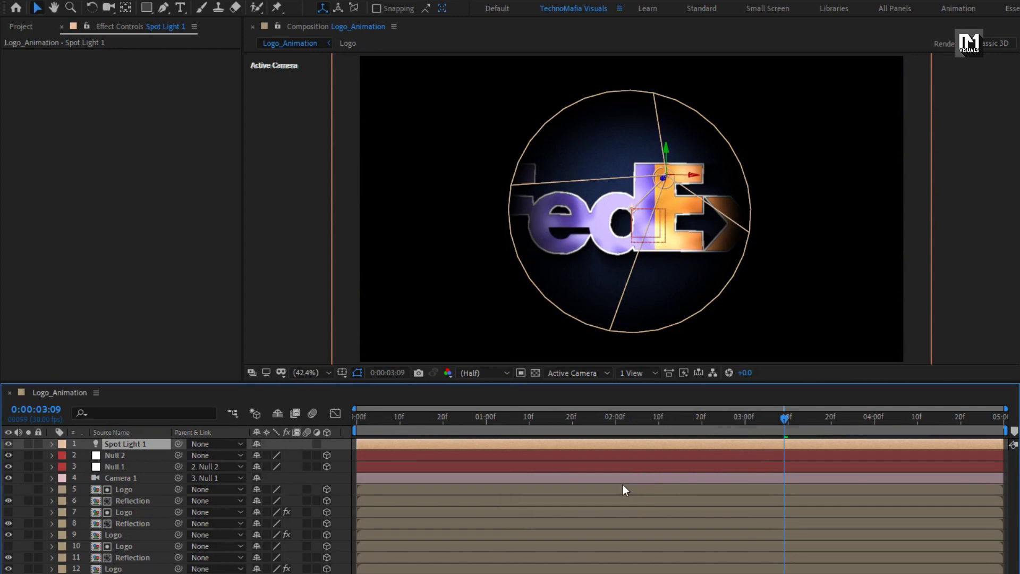
pyautogui.moveTo(634, 183)
pyautogui.mouseDown()
pyautogui.moveTo(595, 166)
pyautogui.moveTo(656, 169)
pyautogui.moveTo(633, 175)
pyautogui.mouseUp()
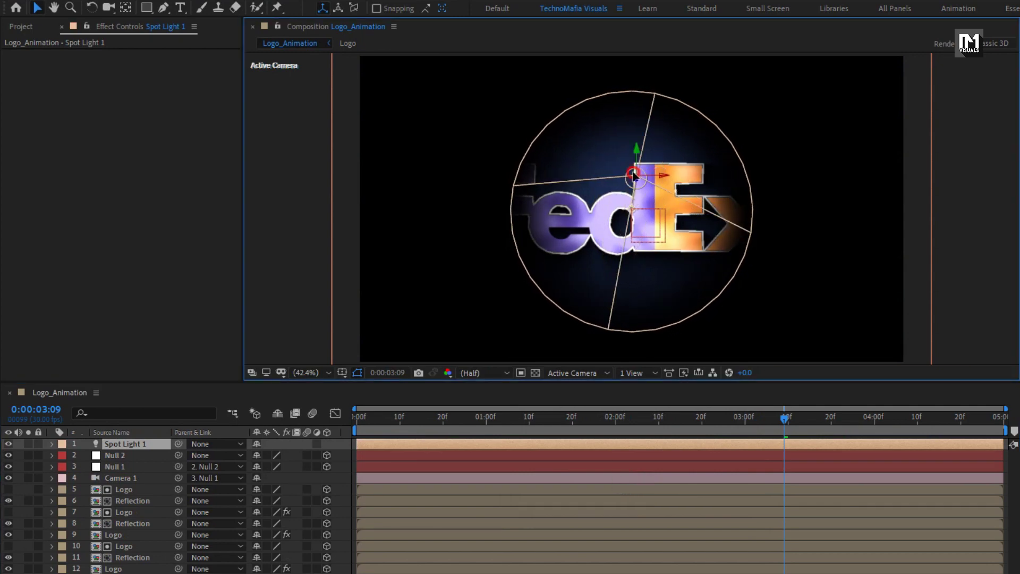
pyautogui.click(160, 444)
pyautogui.press('p')
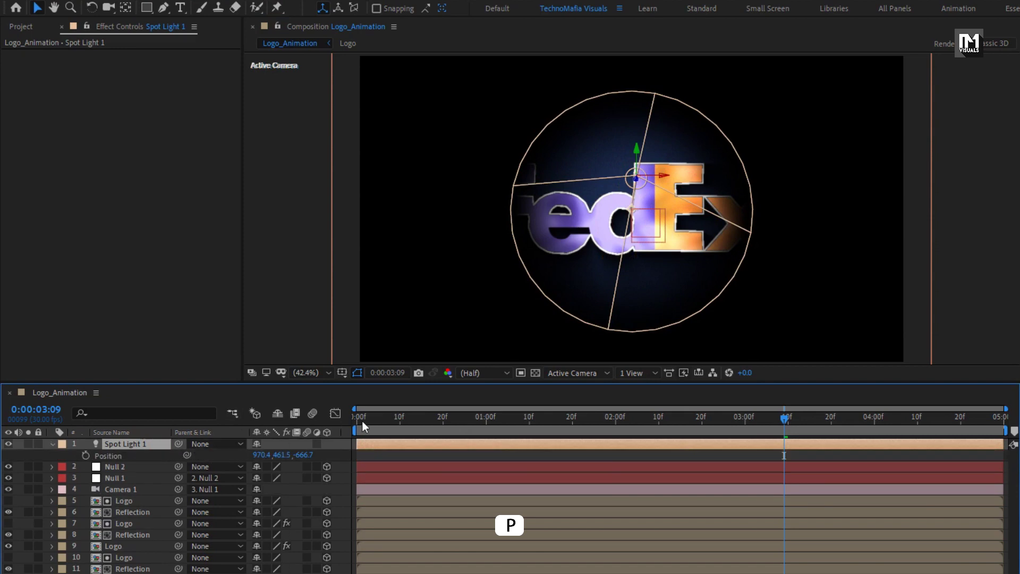
# - Keyframe Spot Light 1's Position at 4:15 with Z pulled back to about -1343, and at 0:00
pyautogui.moveTo(785, 420); pyautogui.dragTo(939, 422)
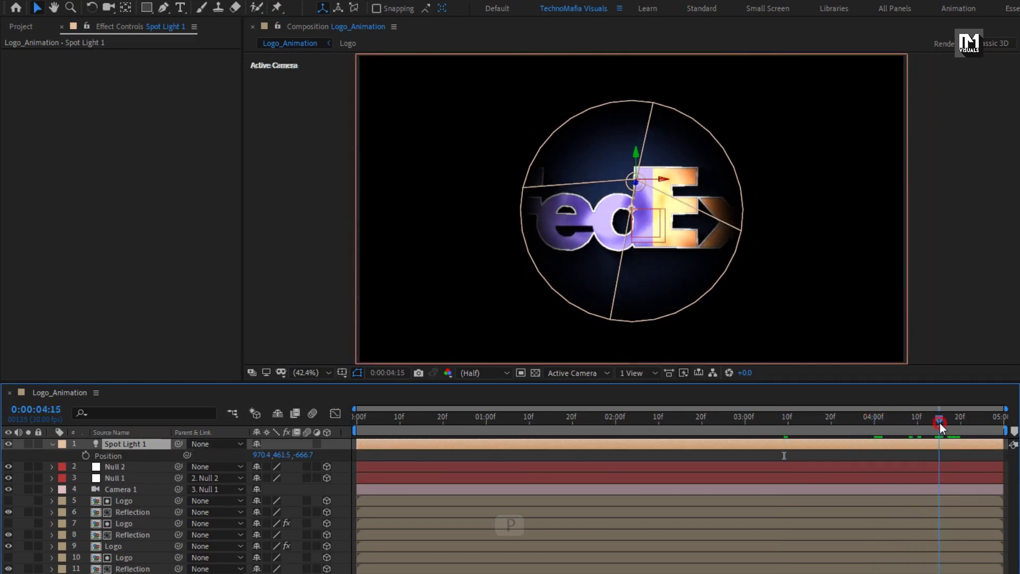
pyautogui.click(85, 456)
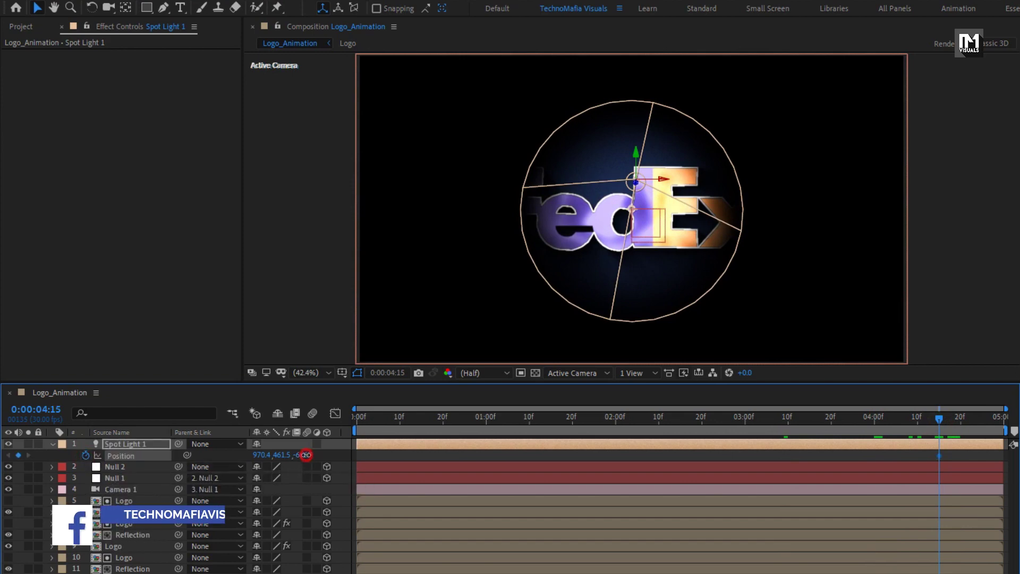
pyautogui.moveTo(306, 455); pyautogui.dragTo(33, 455)
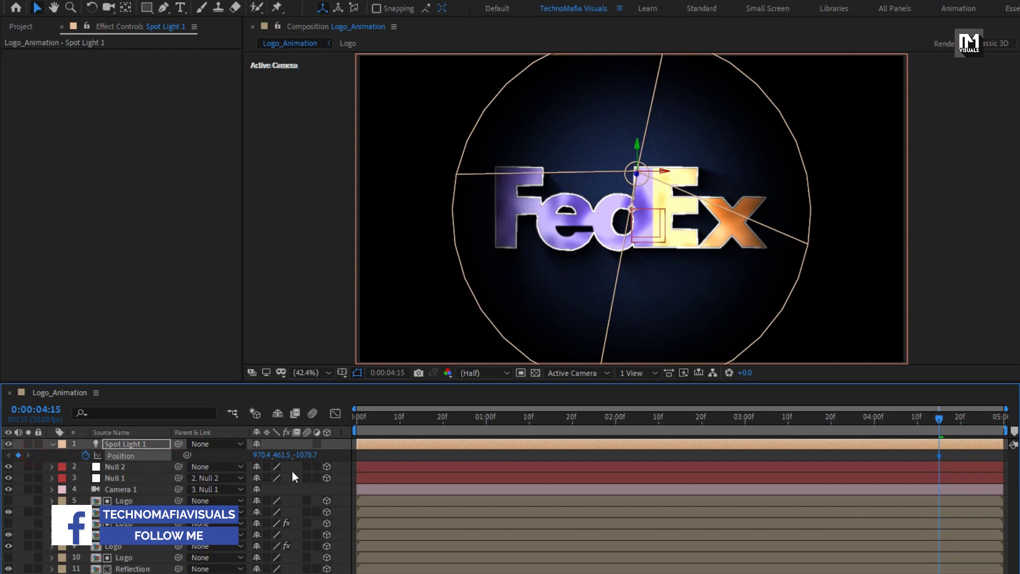
pyautogui.moveTo(304, 456); pyautogui.dragTo(129, 458)
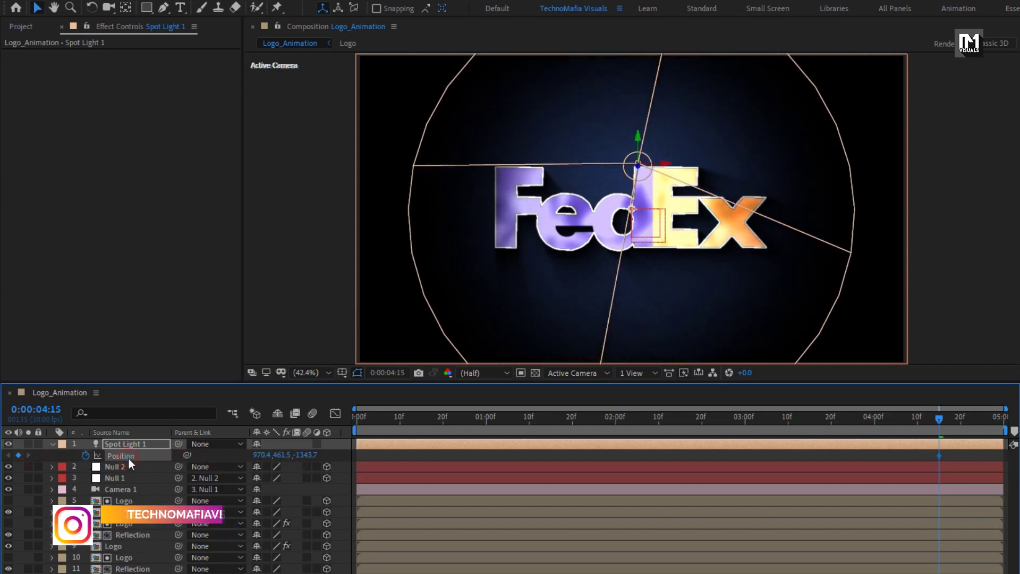
pyautogui.moveTo(939, 419); pyautogui.dragTo(350, 424)
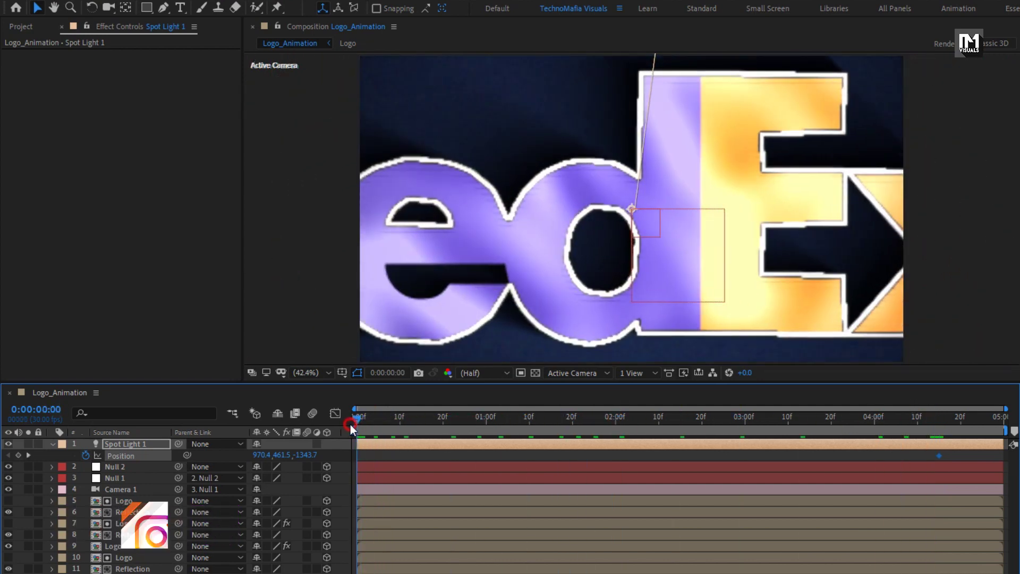
pyautogui.click(306, 455)
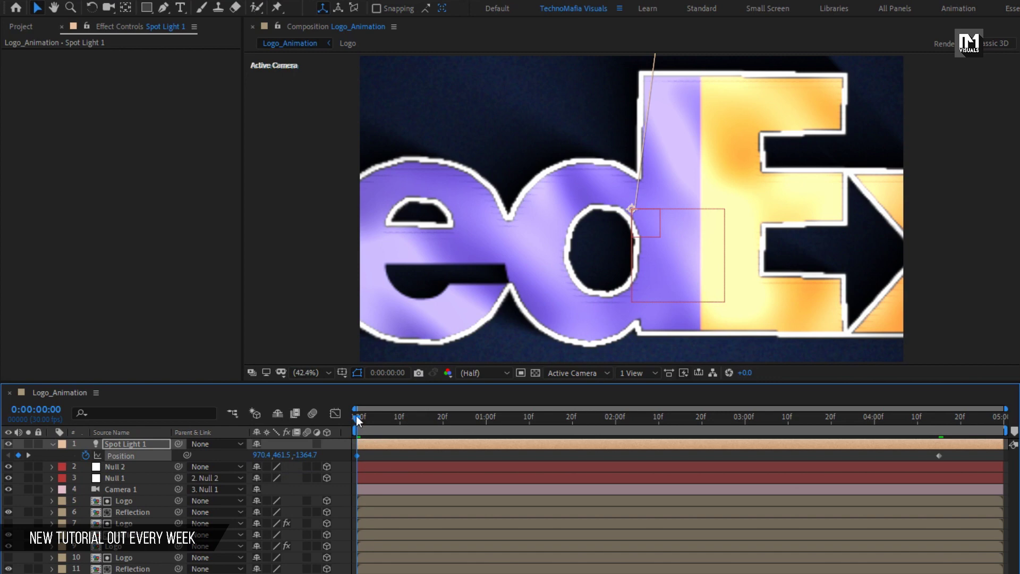
pyautogui.moveTo(384, 417); pyautogui.dragTo(771, 427)
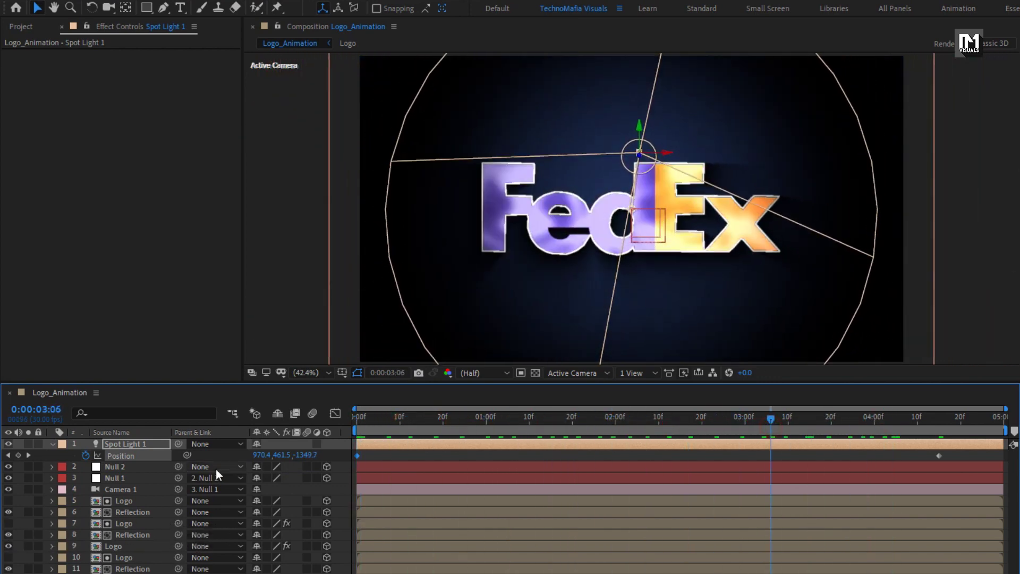
# - Show Spot Light 1's full properties and keyframe its Point of Interest at 4:15
pyautogui.click(52, 444)
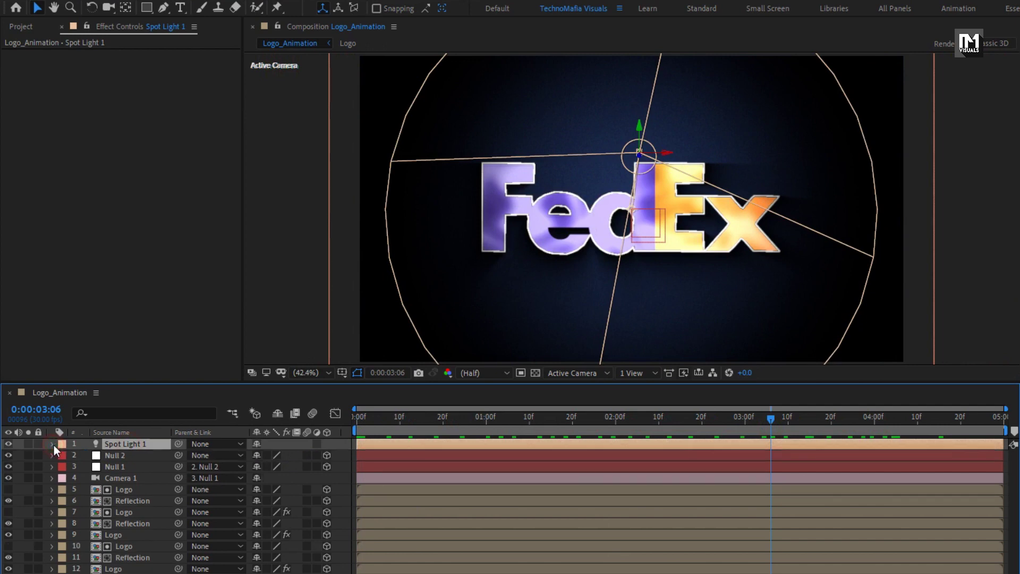
pyautogui.click(53, 444)
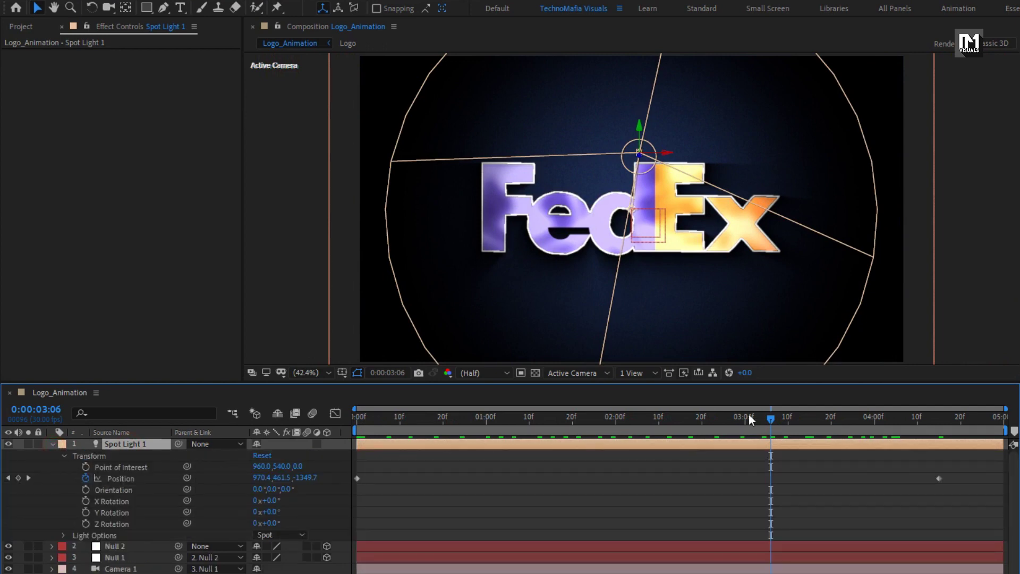
pyautogui.moveTo(917, 422); pyautogui.dragTo(939, 422)
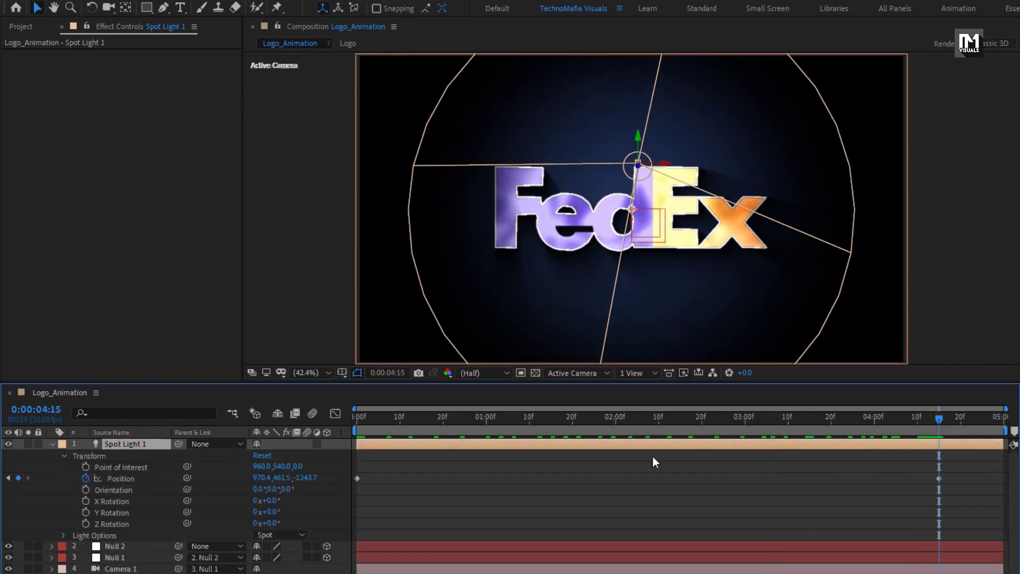
pyautogui.click(86, 467)
# - At 0:00, move the Point of Interest to 780, 457, -1164, swinging the beam off the logo
pyautogui.click(451, 419)
pyautogui.moveTo(451, 419); pyautogui.dragTo(324, 419)
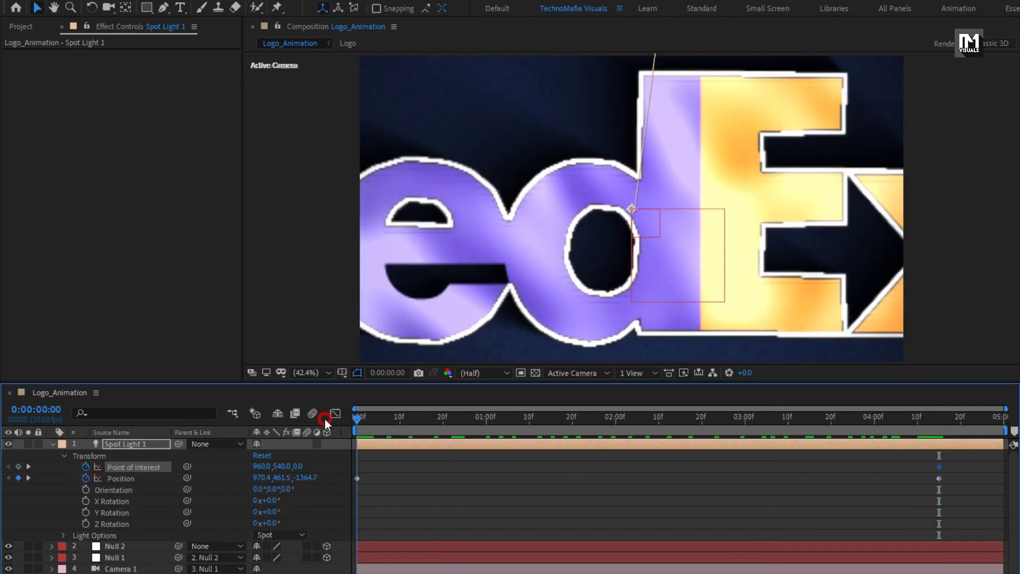
pyautogui.moveTo(259, 468); pyautogui.dragTo(141, 469)
pyautogui.moveTo(282, 467); pyautogui.dragTo(234, 467)
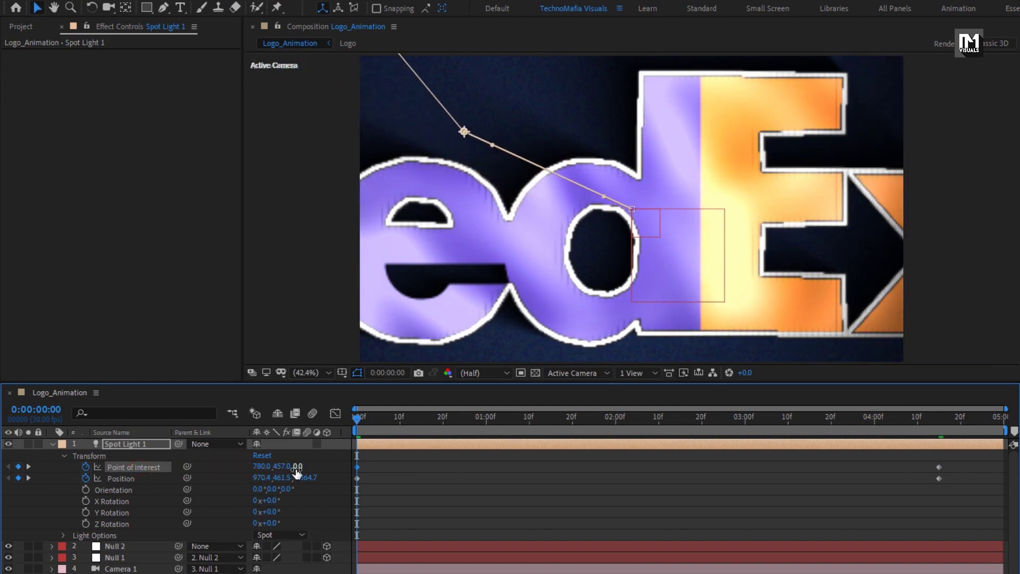
pyautogui.moveTo(296, 469); pyautogui.dragTo(133, 468)
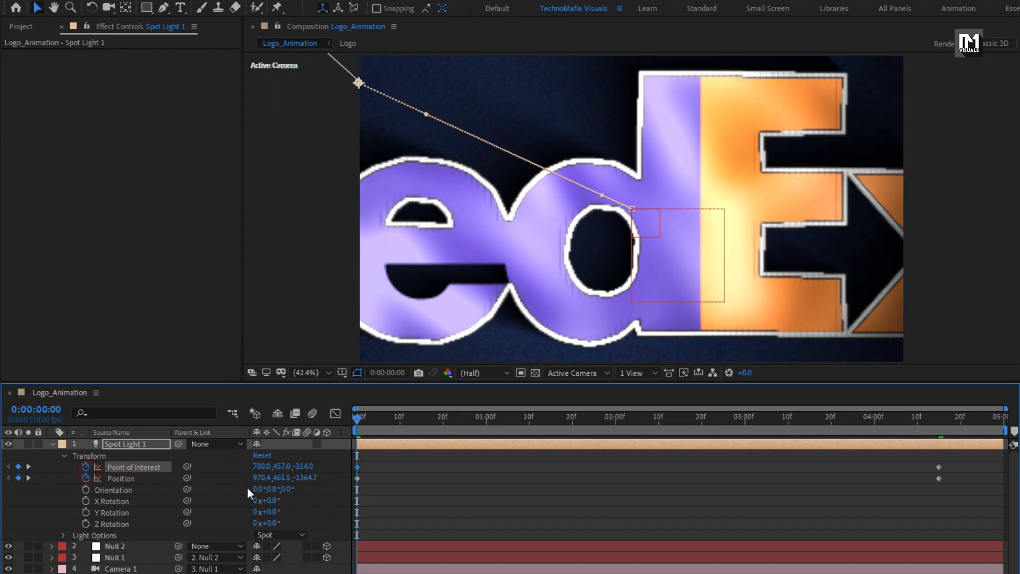
pyautogui.moveTo(307, 471); pyautogui.dragTo(141, 467)
pyautogui.moveTo(310, 470); pyautogui.dragTo(68, 472)
pyautogui.moveTo(290, 470); pyautogui.dragTo(170, 472)
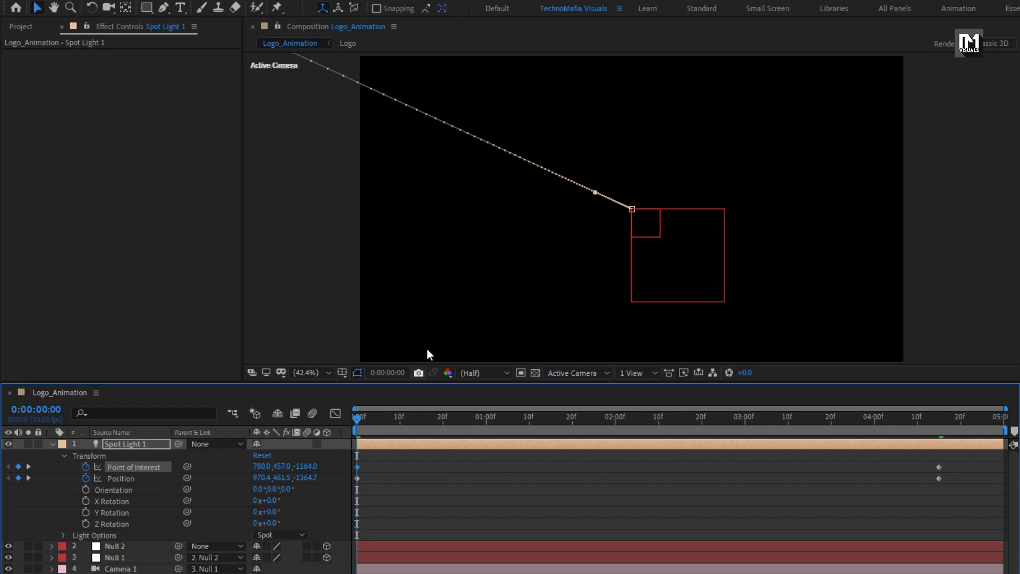
# - Preview the lit logo around frame 16 and fit the composition back into the viewer
pyautogui.press(',')
pyautogui.press(',')
pyautogui.press(',')
pyautogui.press(',')
pyautogui.press(',')
pyautogui.press(',')
pyautogui.moveTo(354, 419); pyautogui.dragTo(425, 423)
pyautogui.press('.')
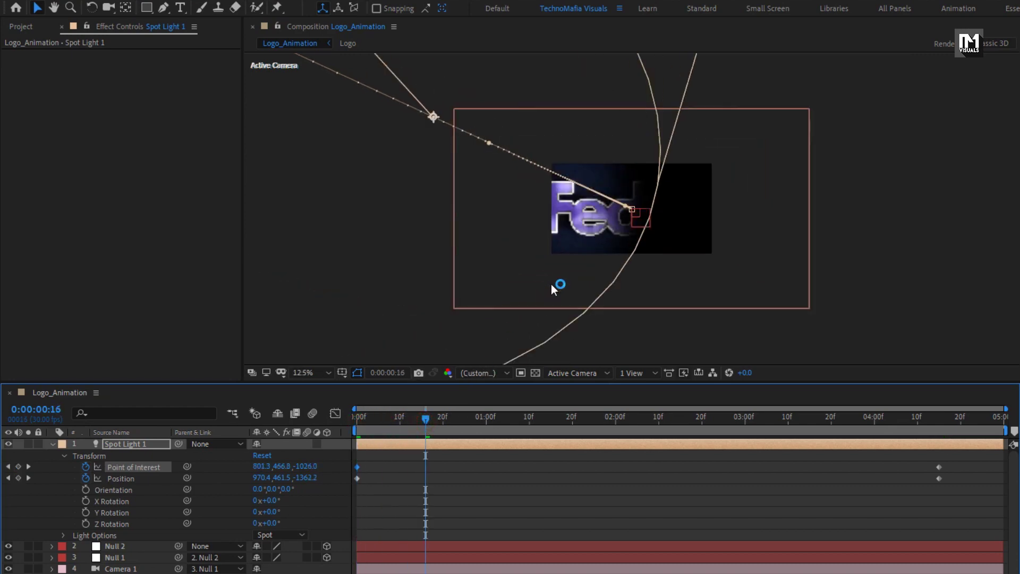
pyautogui.click(311, 372)
pyautogui.click(315, 389)
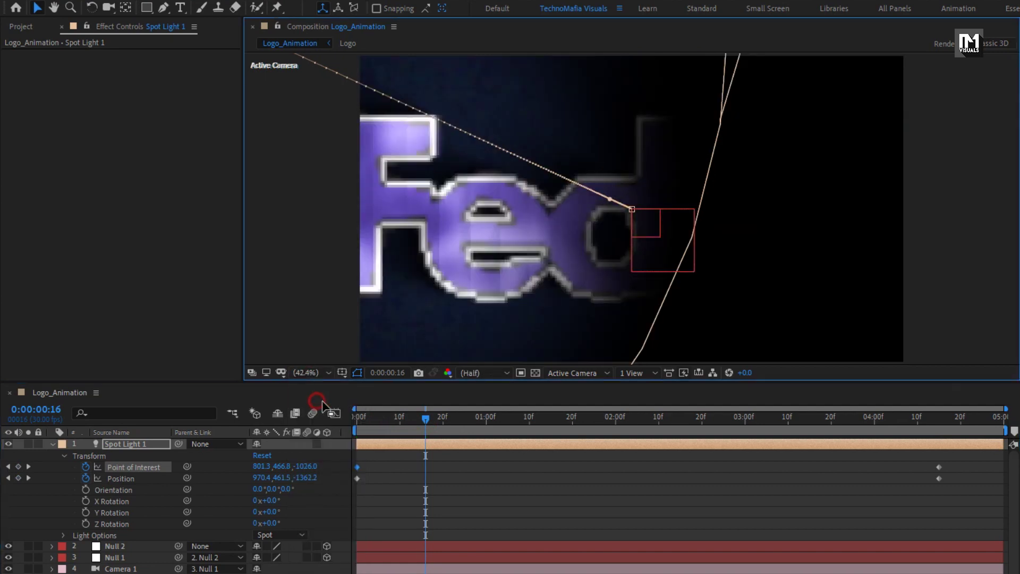
pyautogui.moveTo(426, 419); pyautogui.dragTo(344, 447)
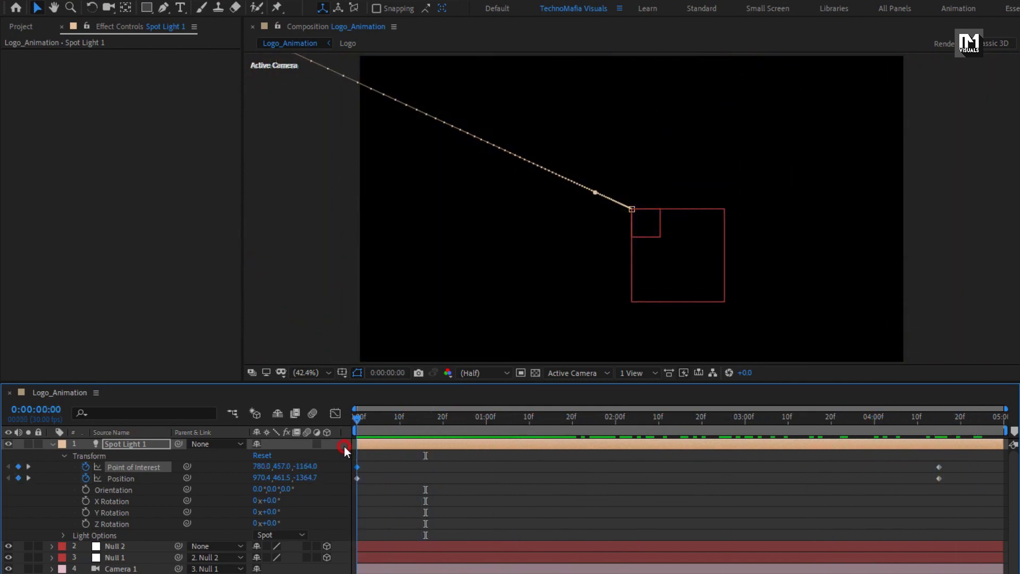
# - Refine the light's start Position to 1049.4, 343.5, -1364.7 and Point of Interest to 815, 485
pyautogui.moveTo(261, 481); pyautogui.dragTo(308, 482)
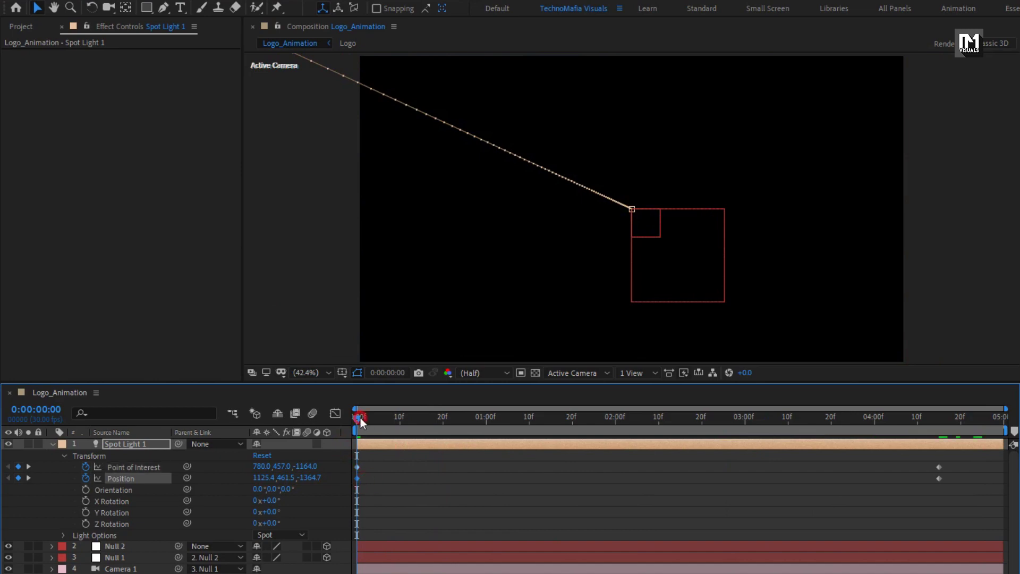
pyautogui.moveTo(360, 421); pyautogui.dragTo(324, 453)
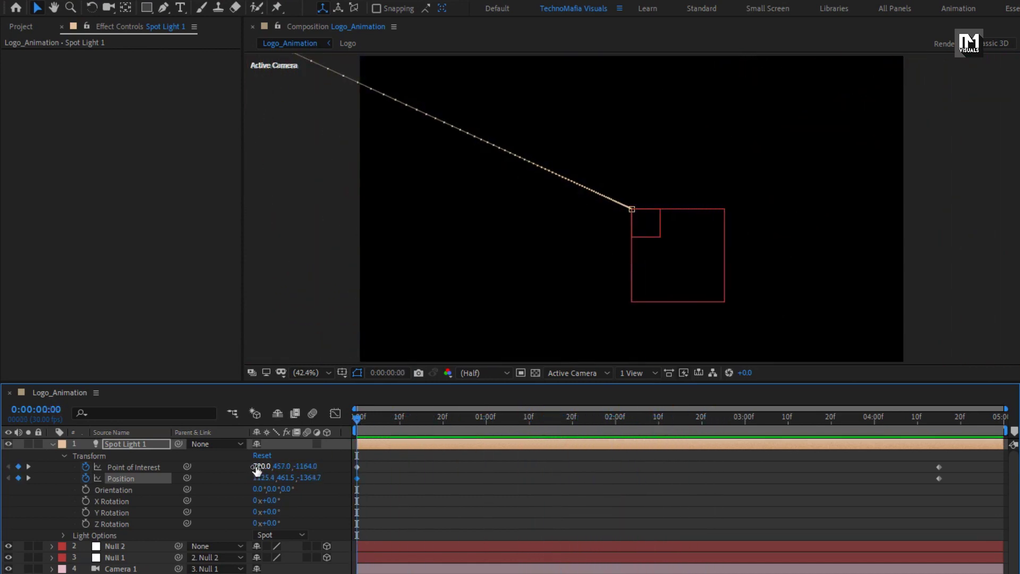
pyautogui.moveTo(257, 467)
pyautogui.mouseDown()
pyautogui.moveTo(279, 464)
pyautogui.moveTo(283, 477)
pyautogui.moveTo(266, 469)
pyautogui.moveTo(307, 460)
pyautogui.moveTo(248, 484)
pyautogui.mouseUp()
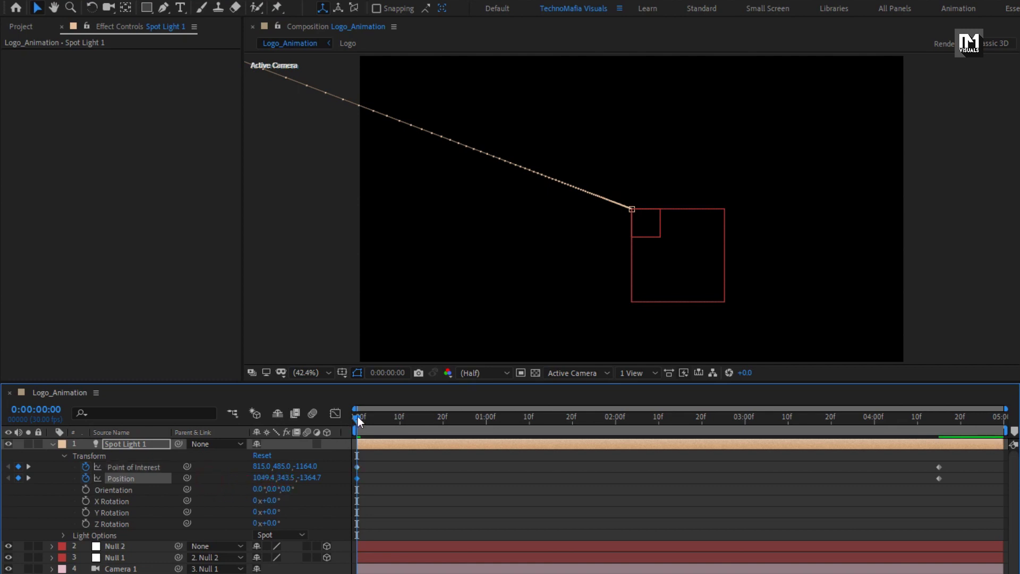
pyautogui.moveTo(359, 420)
pyautogui.mouseDown()
pyautogui.moveTo(591, 402)
pyautogui.moveTo(611, 405)
pyautogui.moveTo(394, 423)
pyautogui.moveTo(925, 426)
pyautogui.moveTo(365, 432)
pyautogui.mouseUp()
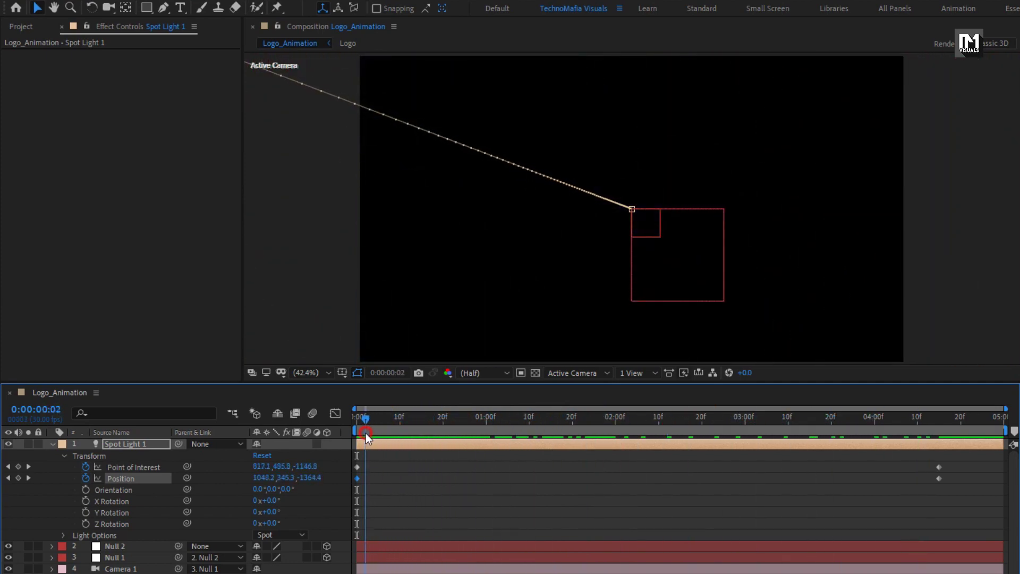
pyautogui.click(52, 443)
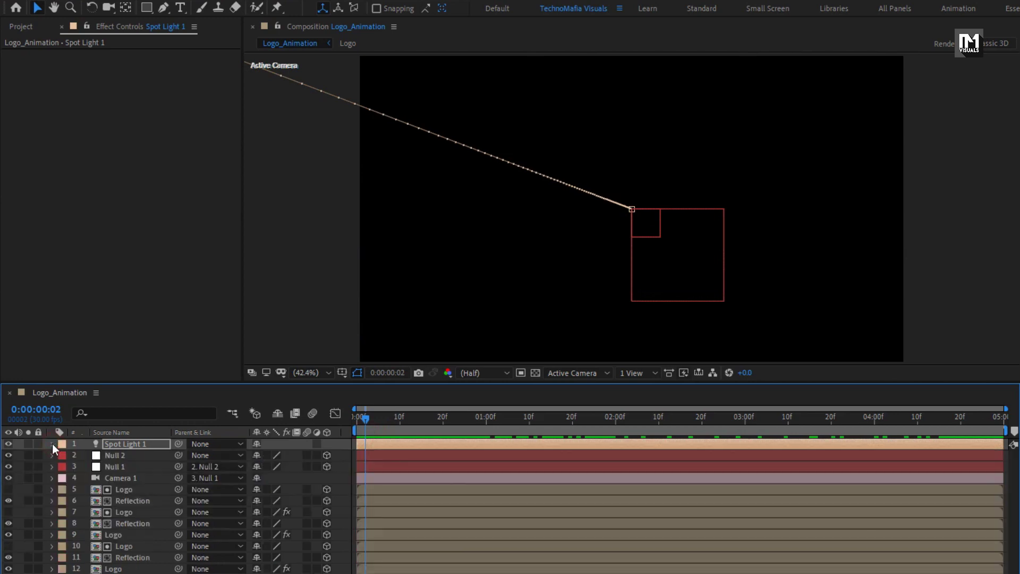
# - Create a black 1920 x 1080 solid named 'Frame' at the top of the layer stack
pyautogui.rightClick(292, 477)
pyautogui.moveTo(350, 485)
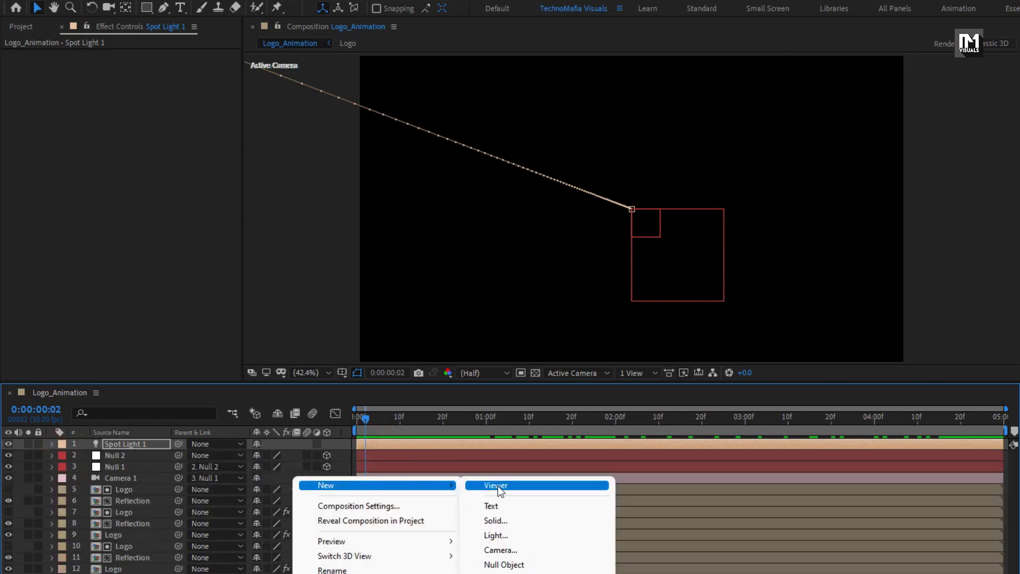
pyautogui.click(501, 517)
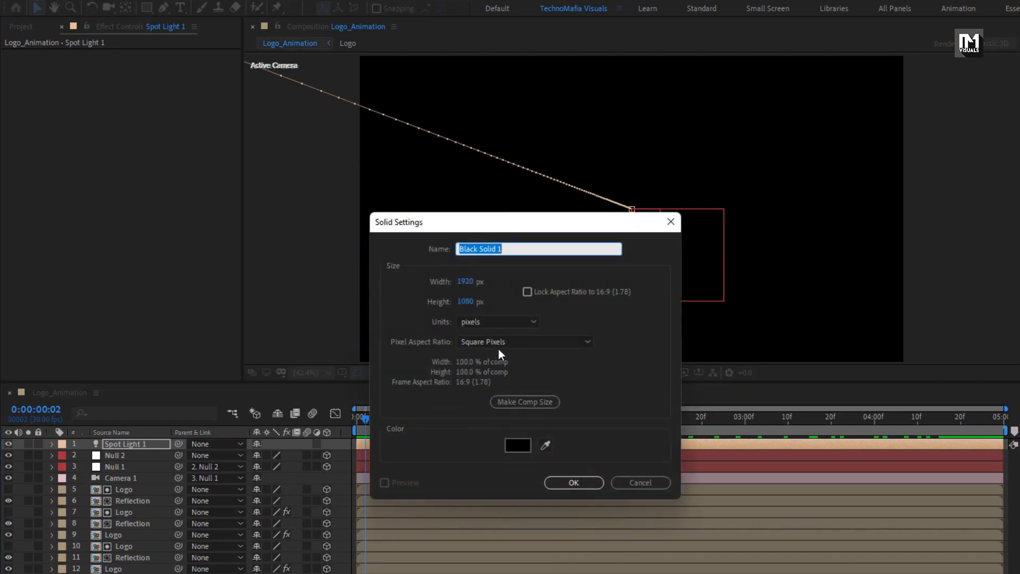
pyautogui.write('Frame')
pyautogui.click(522, 444)
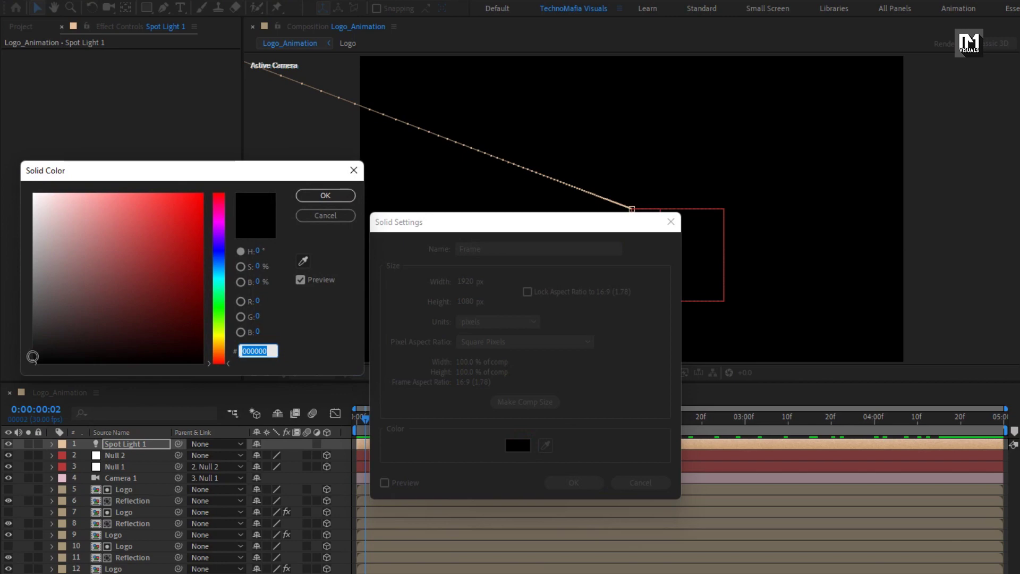
pyautogui.click(315, 195)
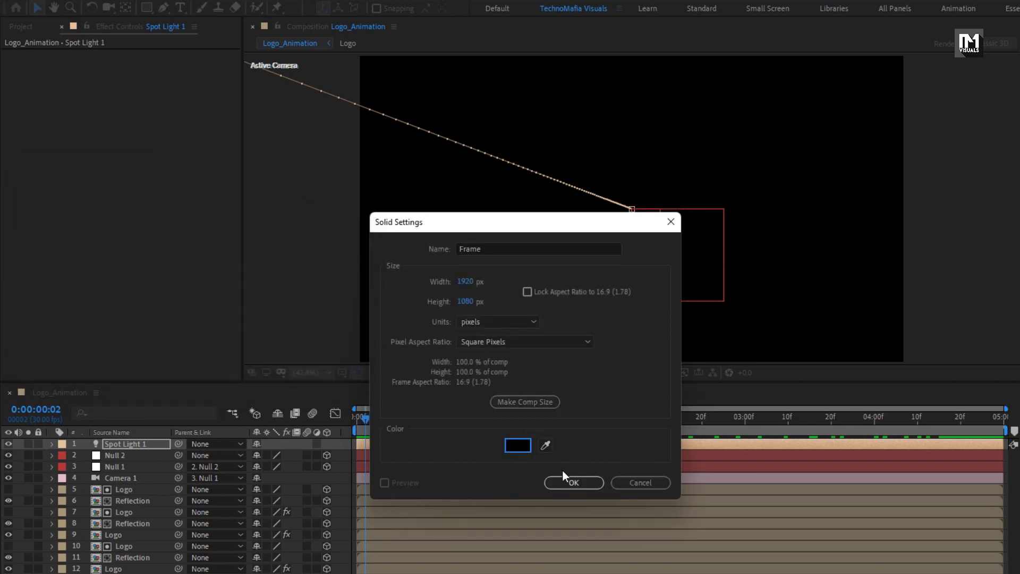
pyautogui.click(564, 481)
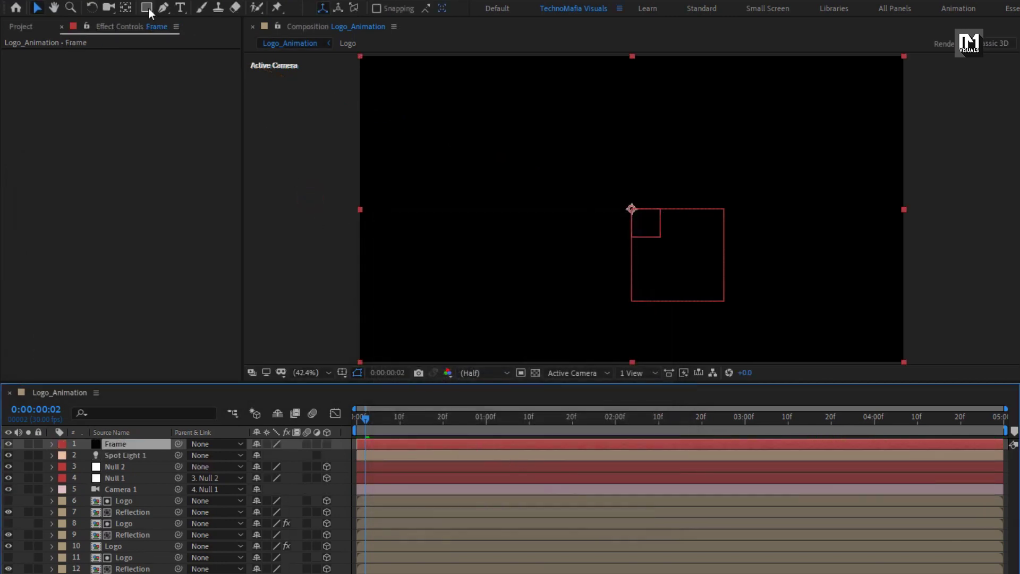
# - Add a rectangle mask to Frame shaped in % of source with Top 10 and Bottom 90
pyautogui.doubleClick(147, 8)
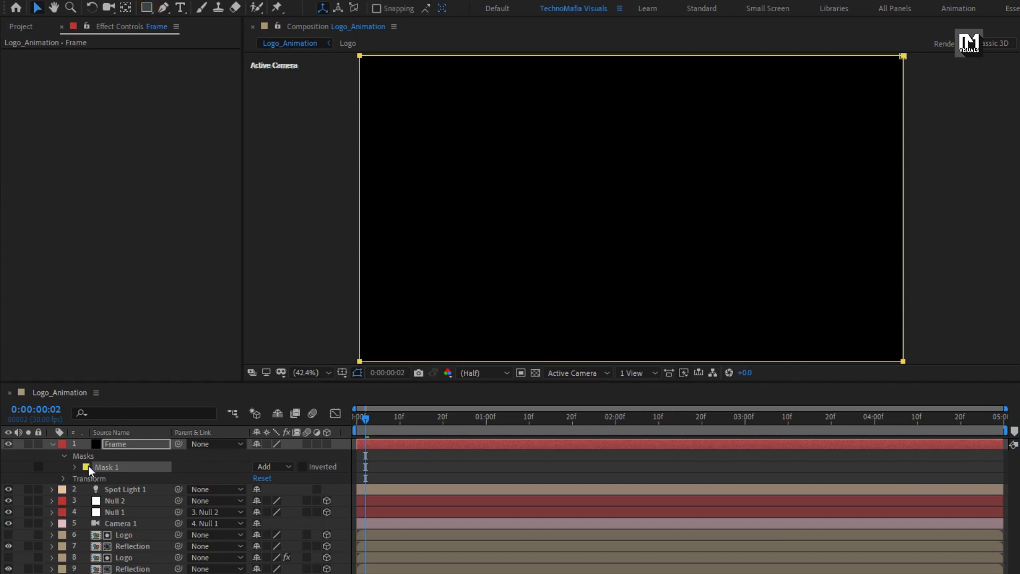
pyautogui.click(75, 469)
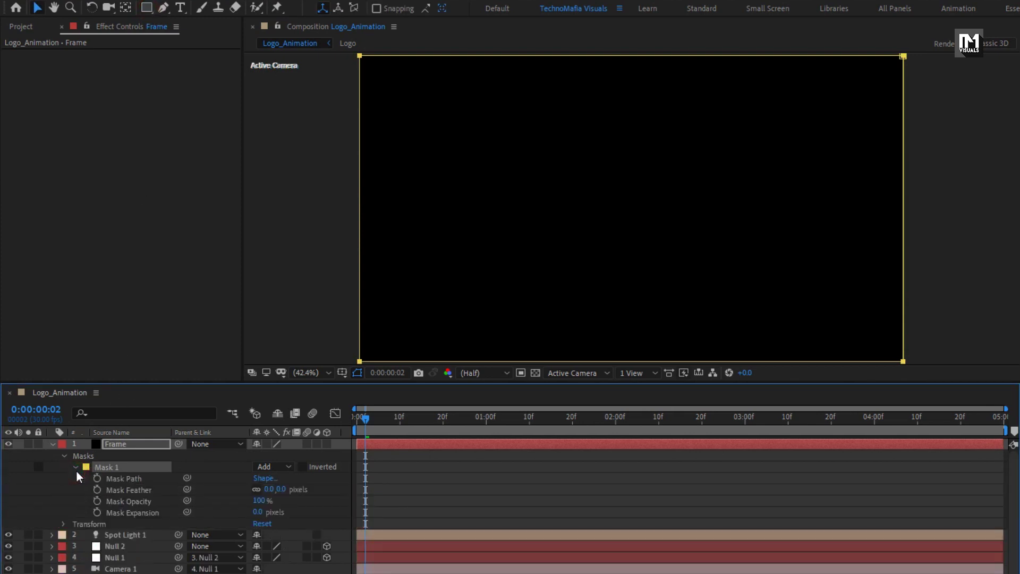
pyautogui.click(566, 419)
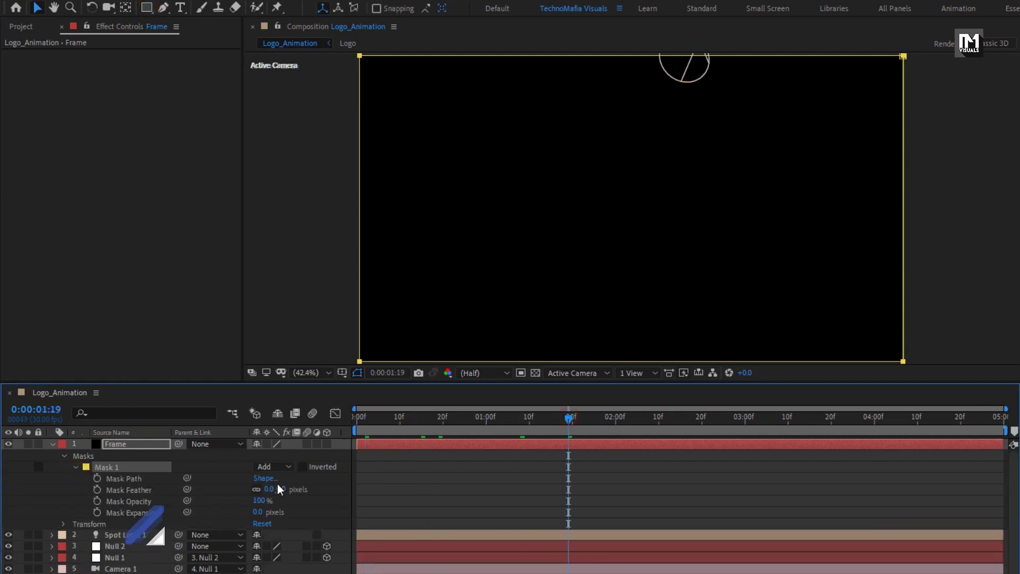
pyautogui.click(269, 478)
pyautogui.click(383, 296)
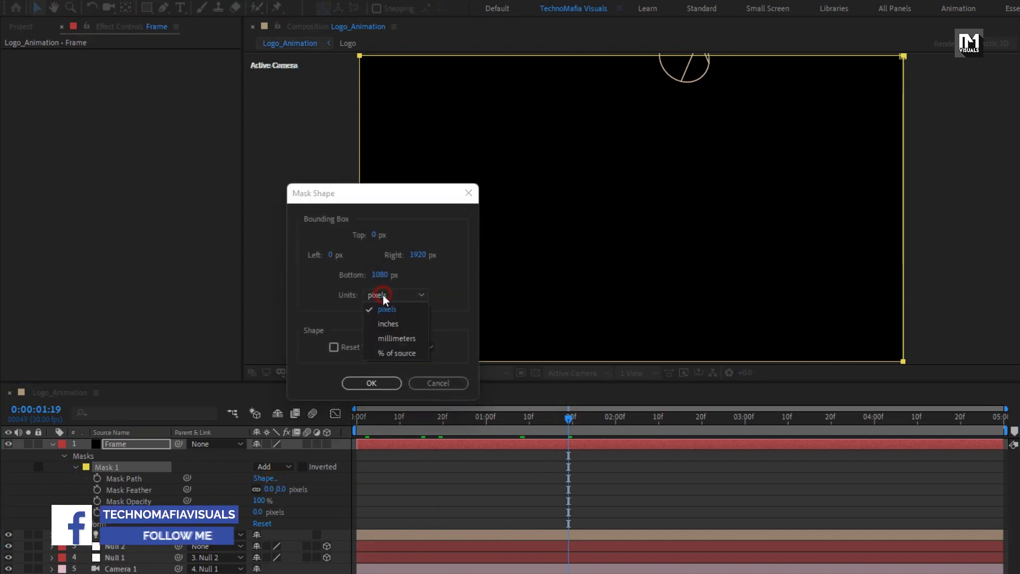
pyautogui.click(387, 358)
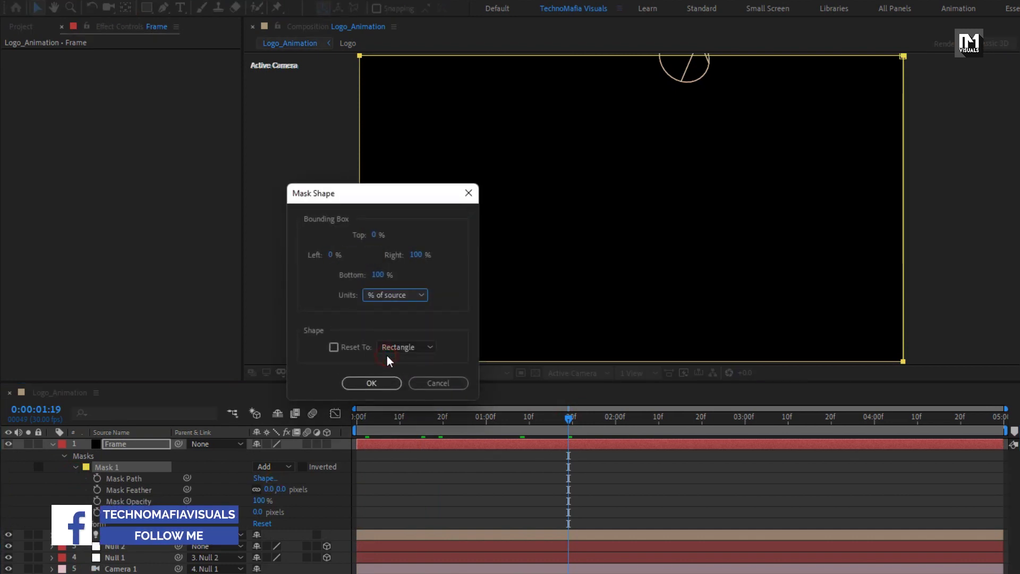
pyautogui.click(375, 236)
pyautogui.write('10')
pyautogui.click(376, 275)
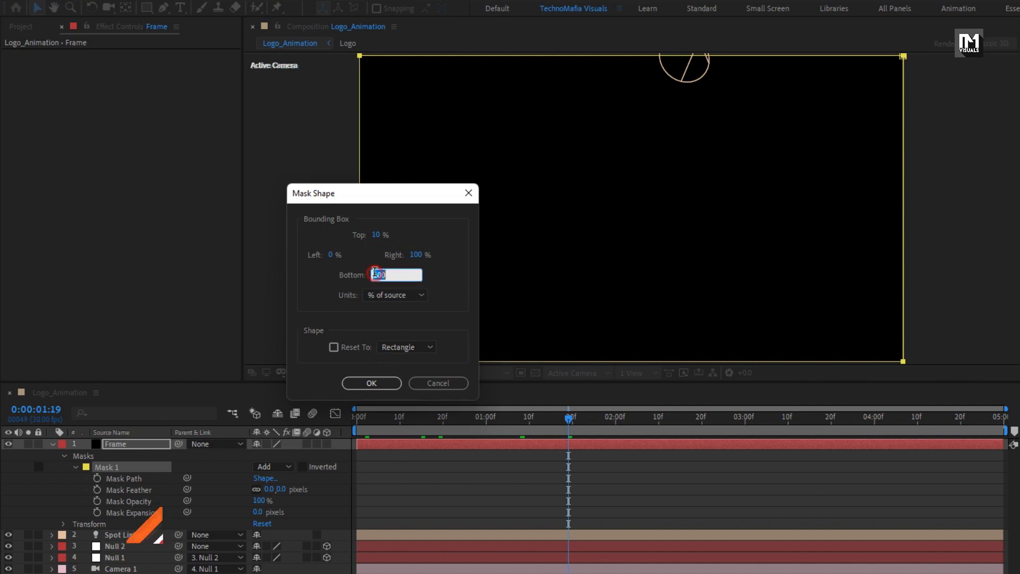
pyautogui.write('90')
pyautogui.click(366, 377)
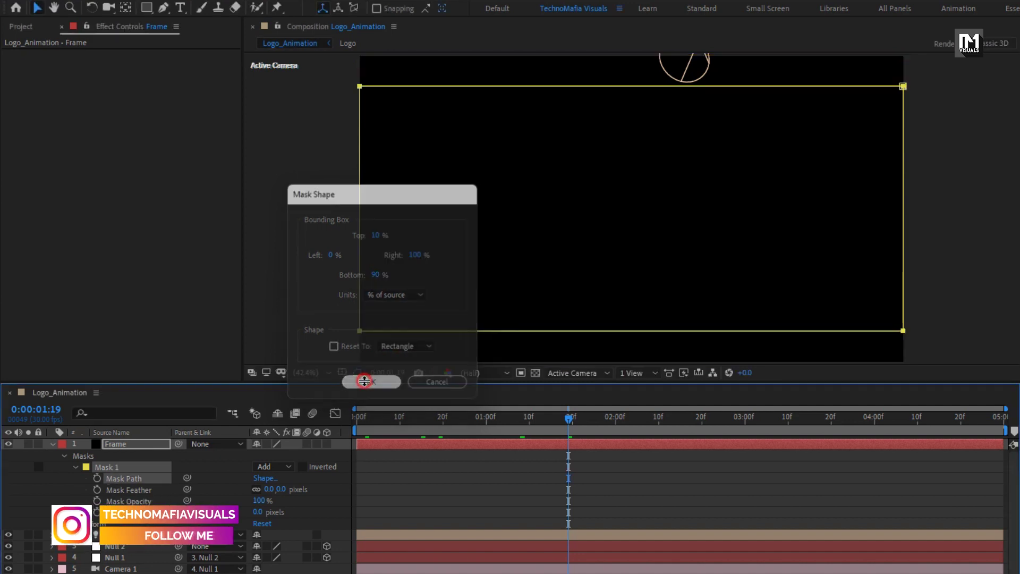
# - Invert the mask and preview the letterboxed animation at Full resolution
pyautogui.click(303, 468)
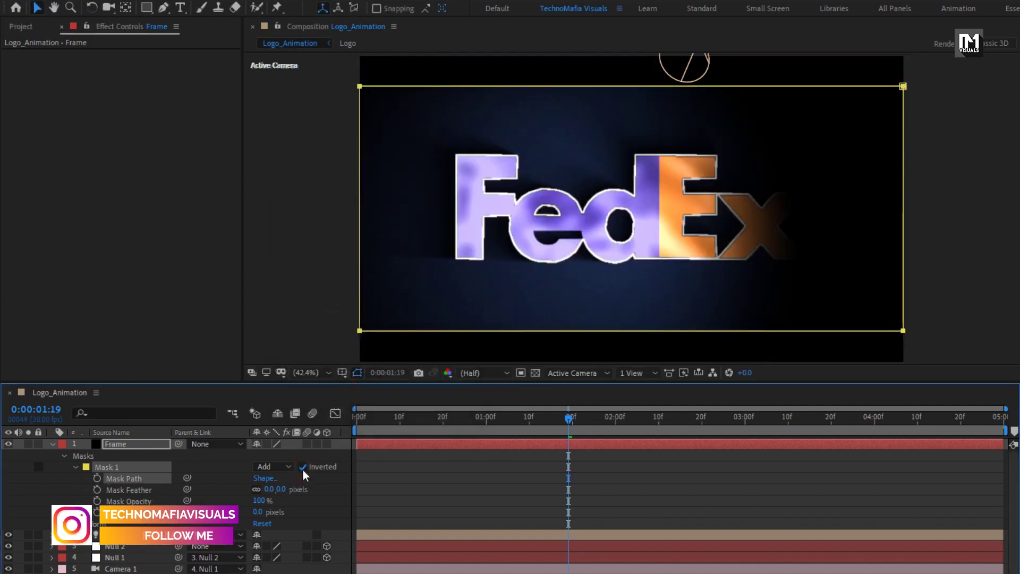
pyautogui.click(52, 443)
pyautogui.moveTo(362, 425); pyautogui.dragTo(346, 421)
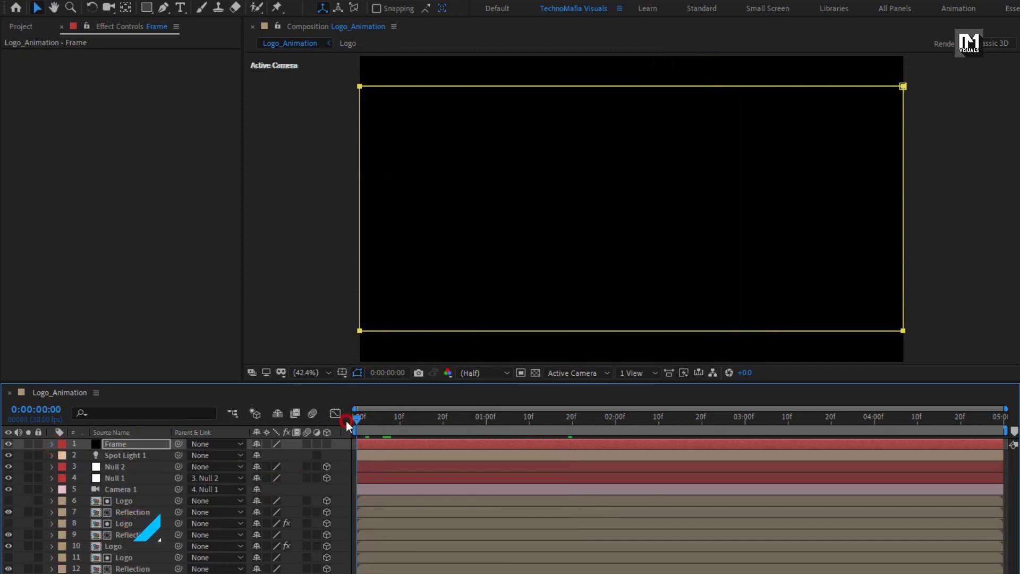
pyautogui.click(465, 374)
pyautogui.click(472, 407)
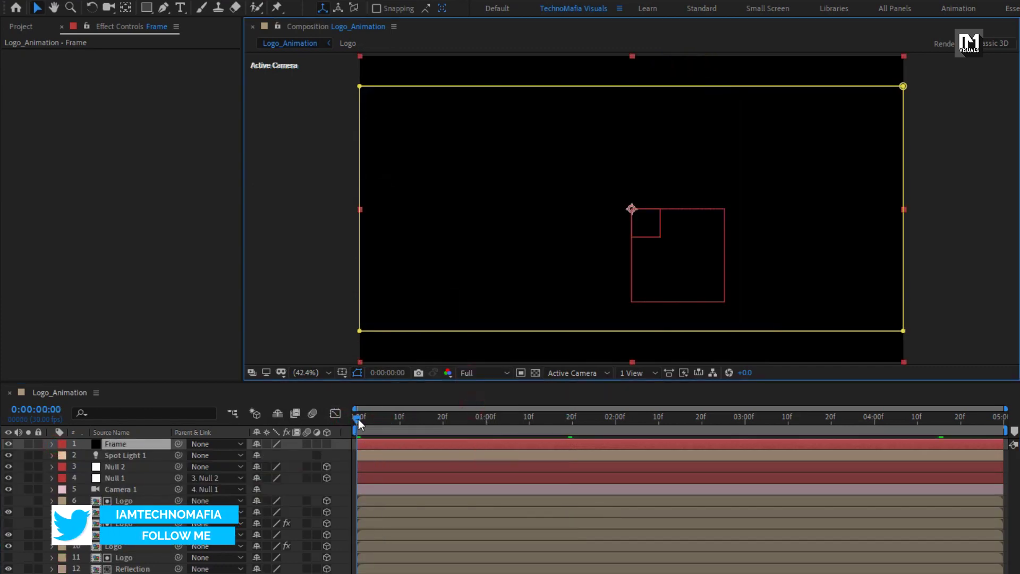
pyautogui.press('space')
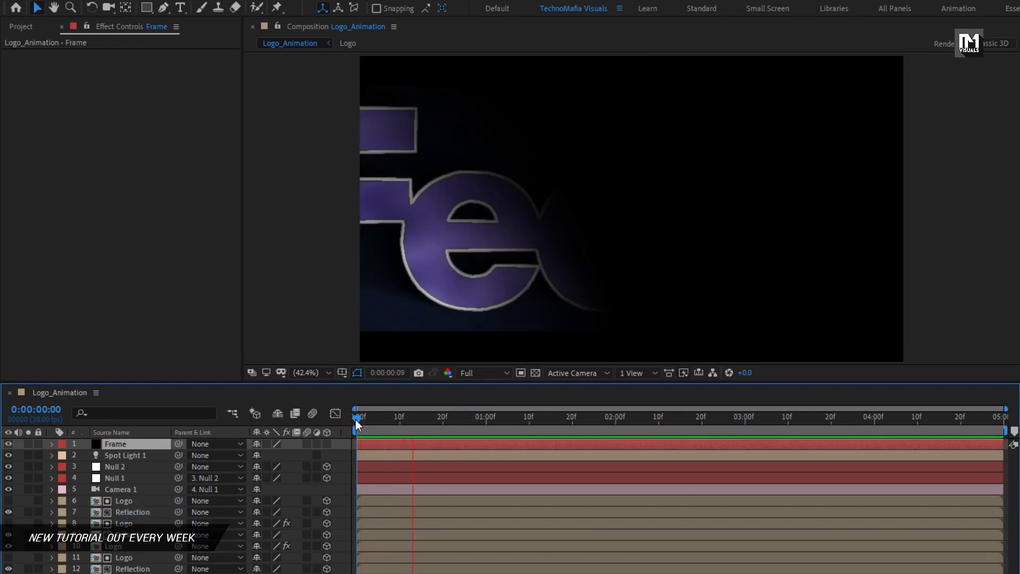